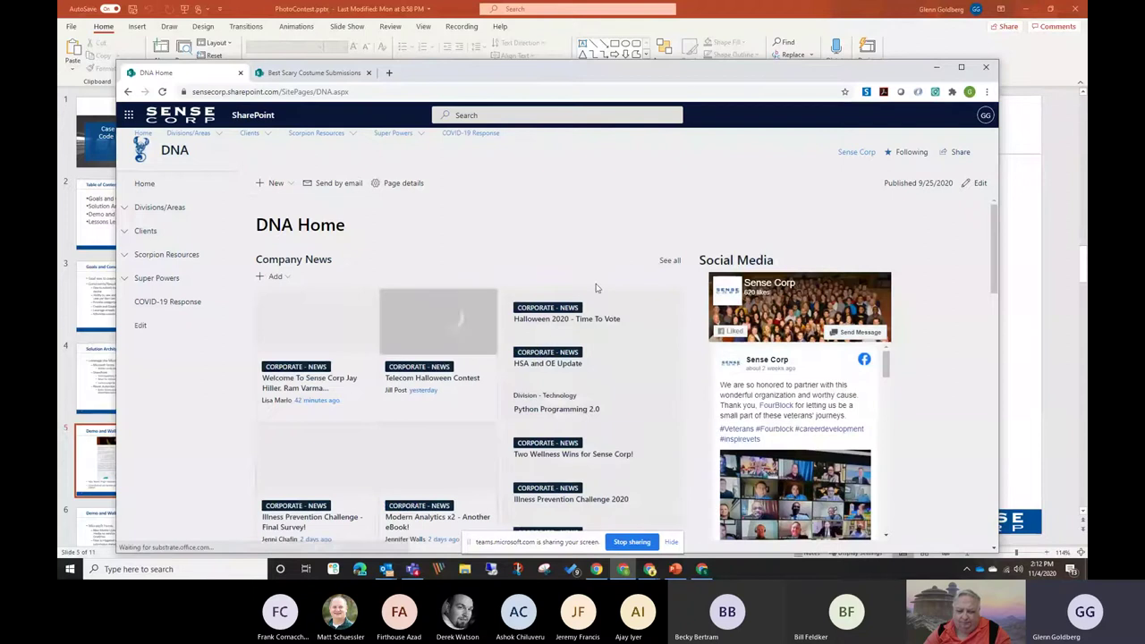
# Use See all on Company News, then open the 'We're Having A Halloween Contest!' post.
pyautogui.scroll(-1, 588, 326)
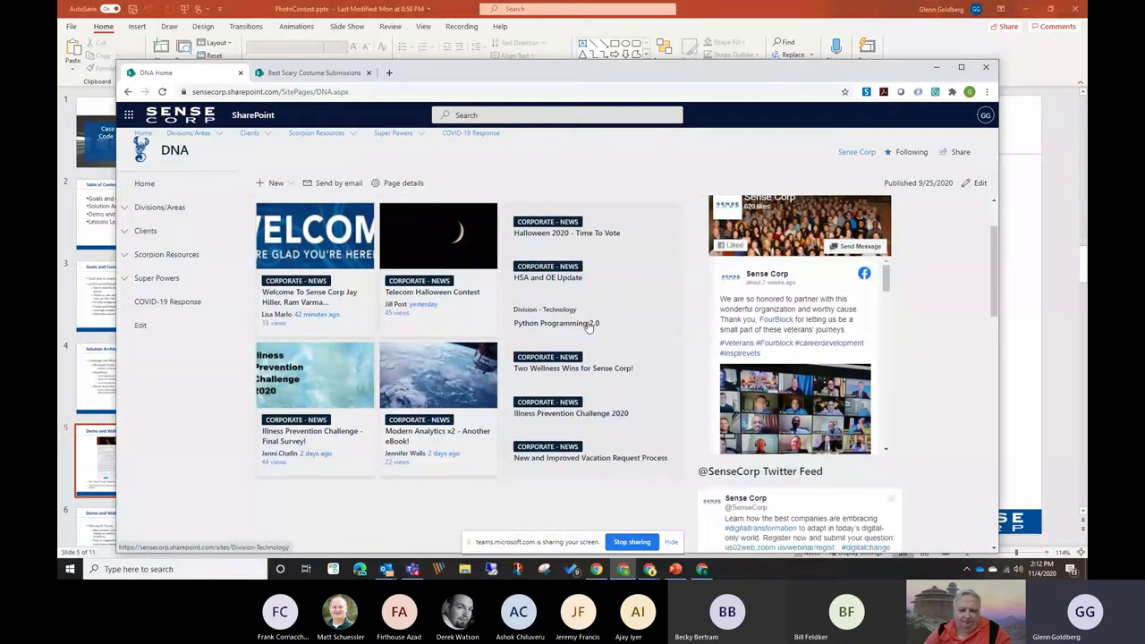
pyautogui.scroll(1, 640, 254)
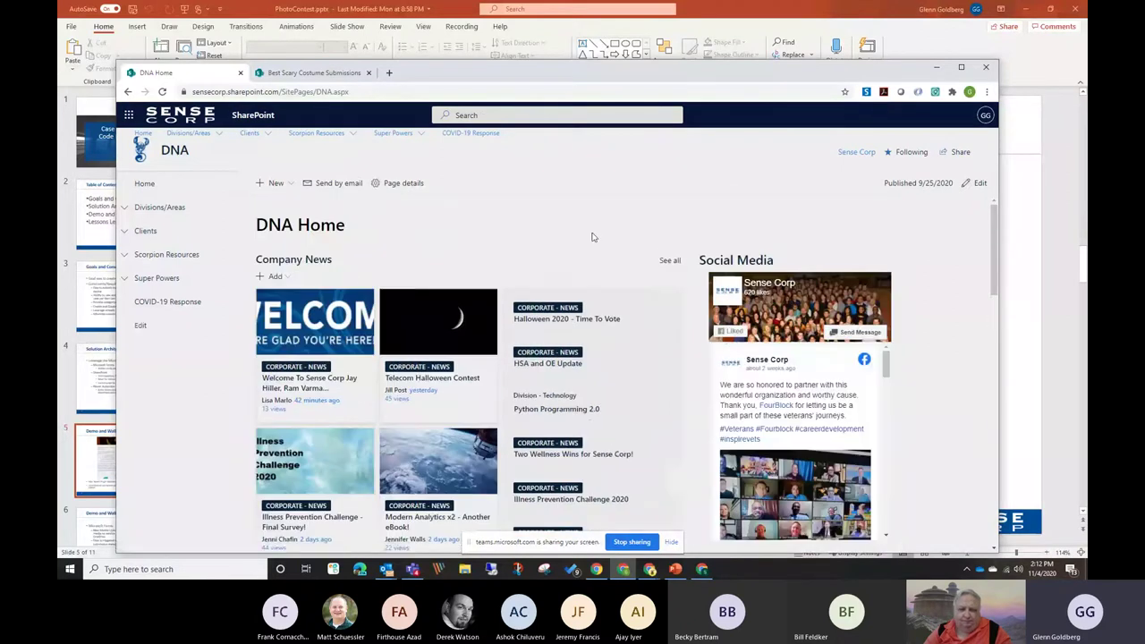
pyautogui.click(667, 259)
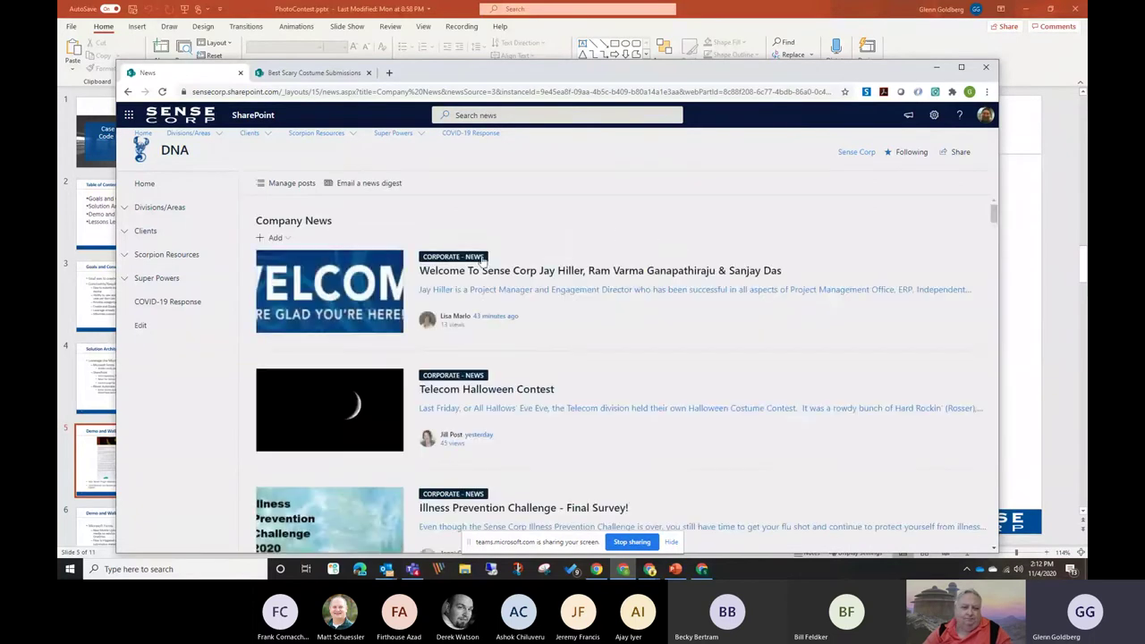
pyautogui.scroll(-5, 572, 340)
pyautogui.scroll(-7, 586, 340)
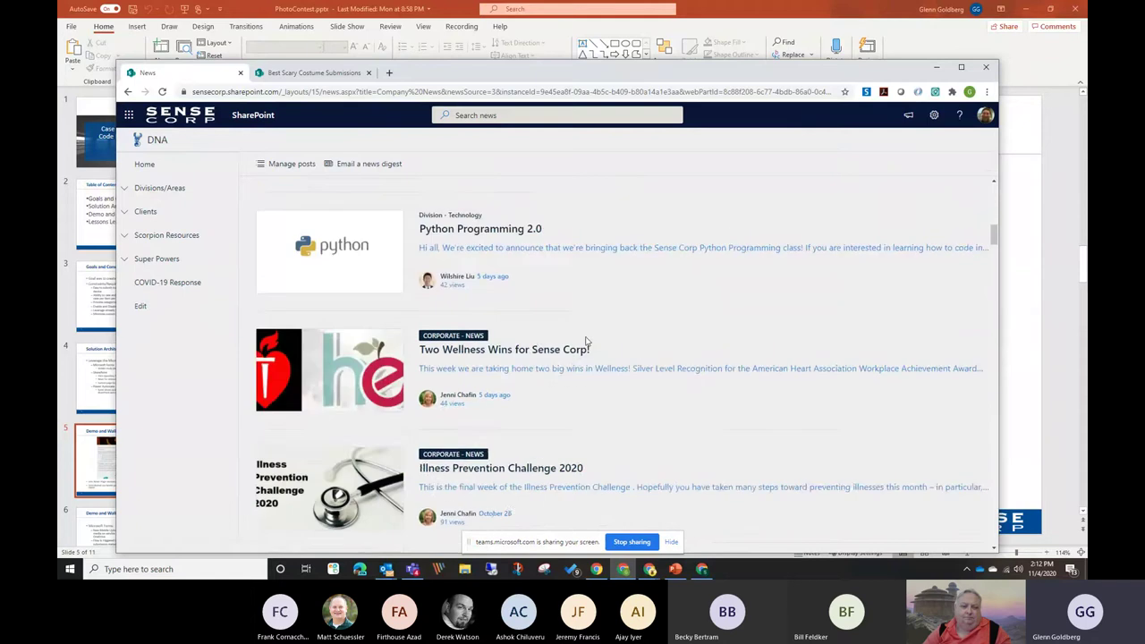
pyautogui.scroll(-6, 592, 333)
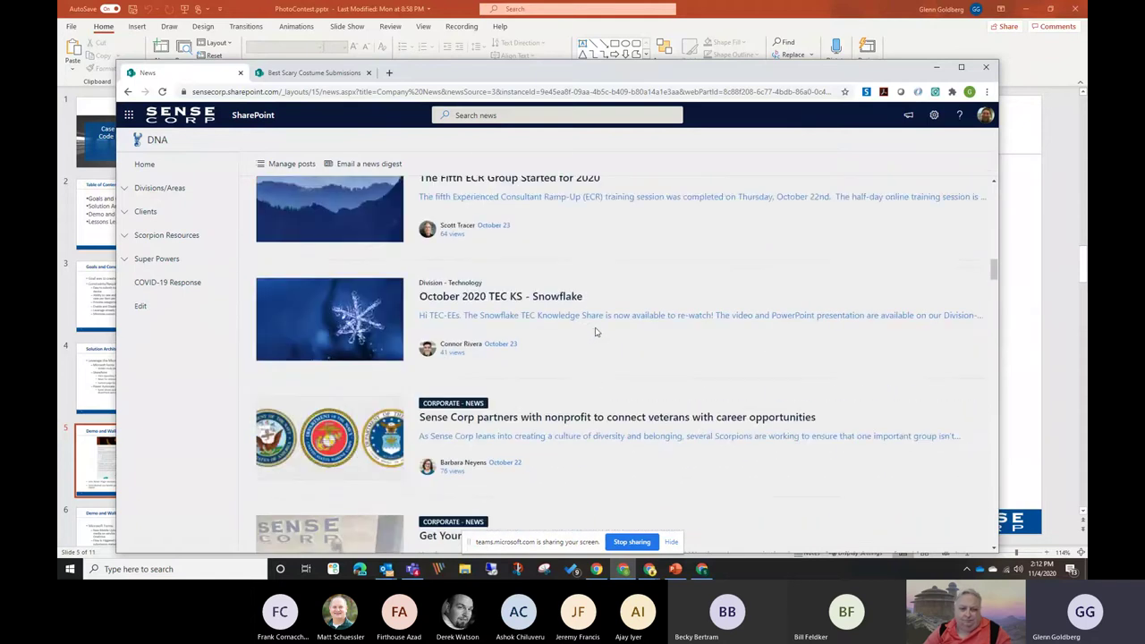
pyautogui.click(501, 336)
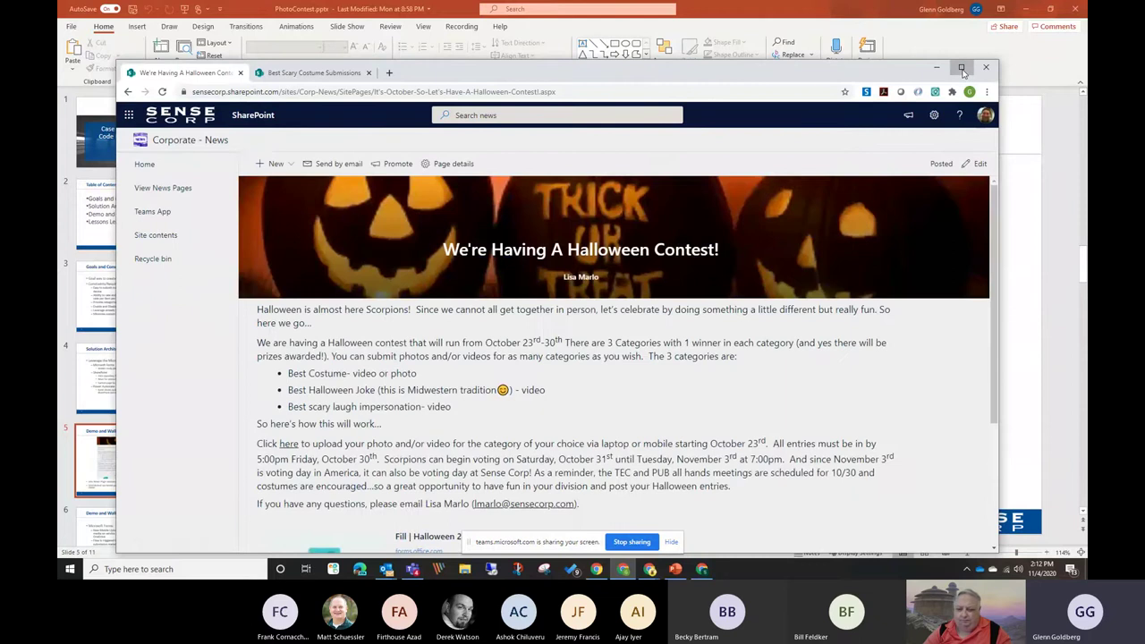
# Maximize the Chrome window showing the Halloween contest post.
pyautogui.click(960, 67)
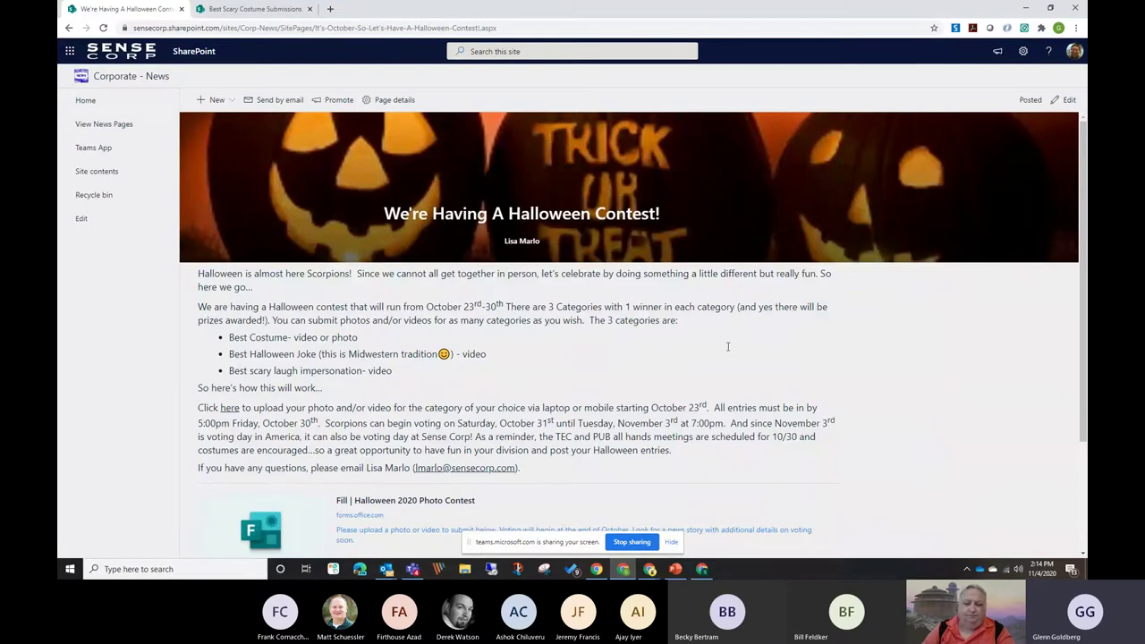
pyautogui.scroll(-2, 706, 340)
pyautogui.scroll(3, 689, 340)
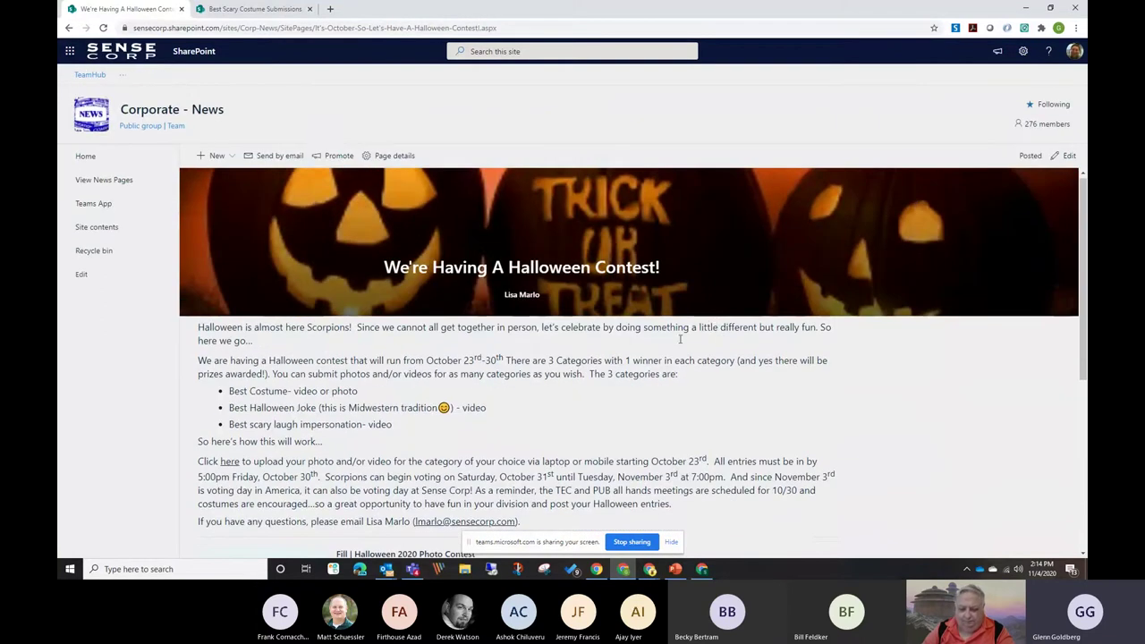
pyautogui.scroll(-1, 680, 339)
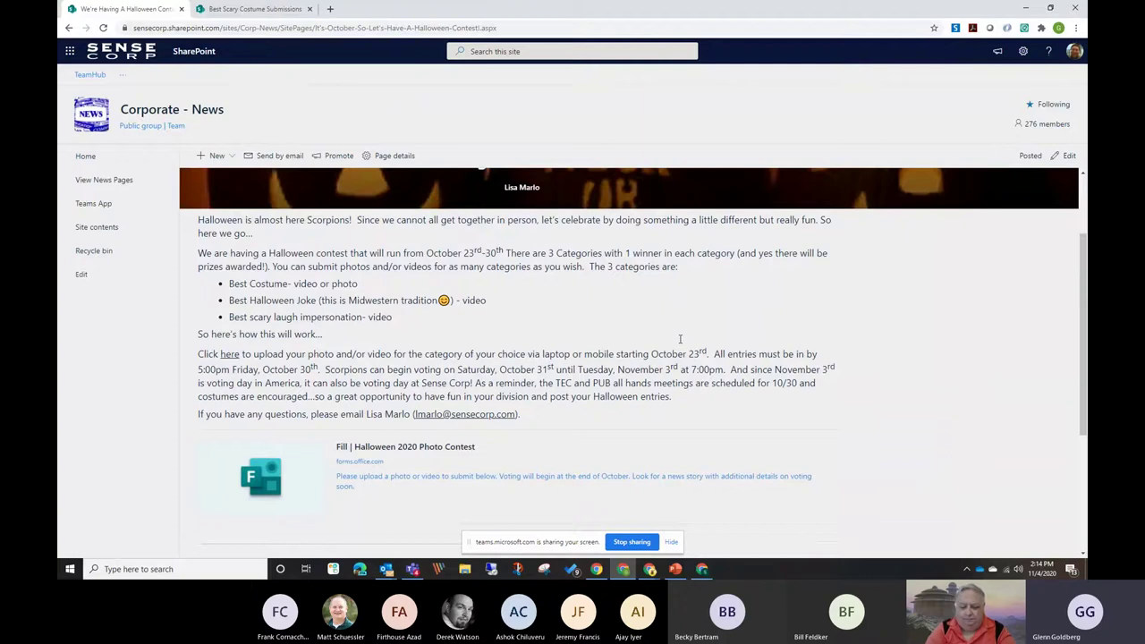
pyautogui.scroll(1, 679, 338)
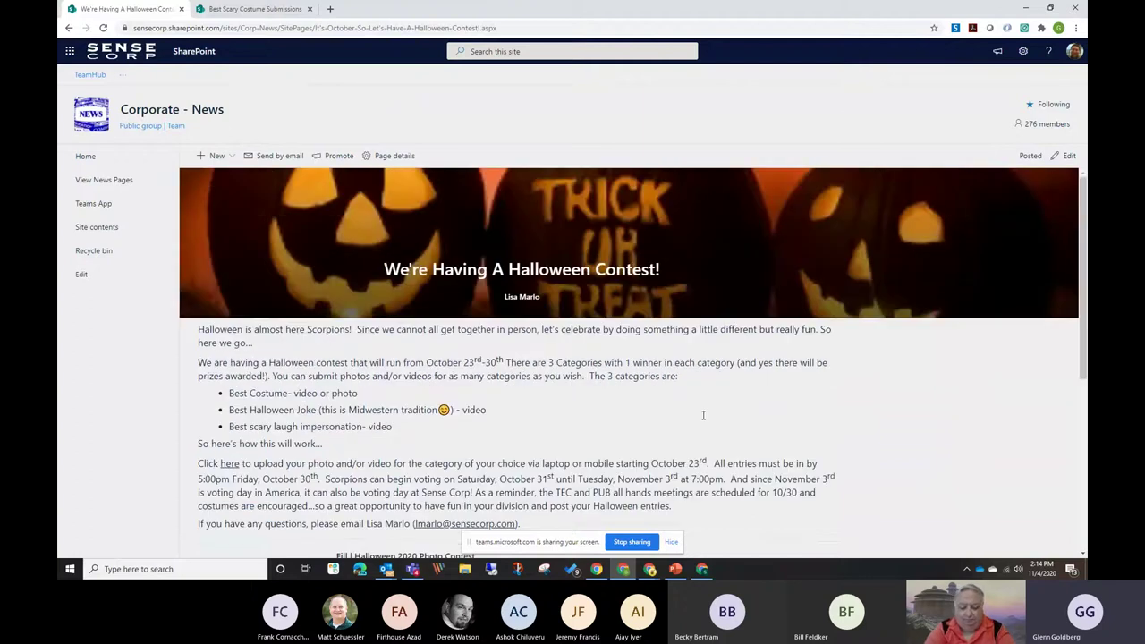
pyautogui.scroll(-1, 696, 393)
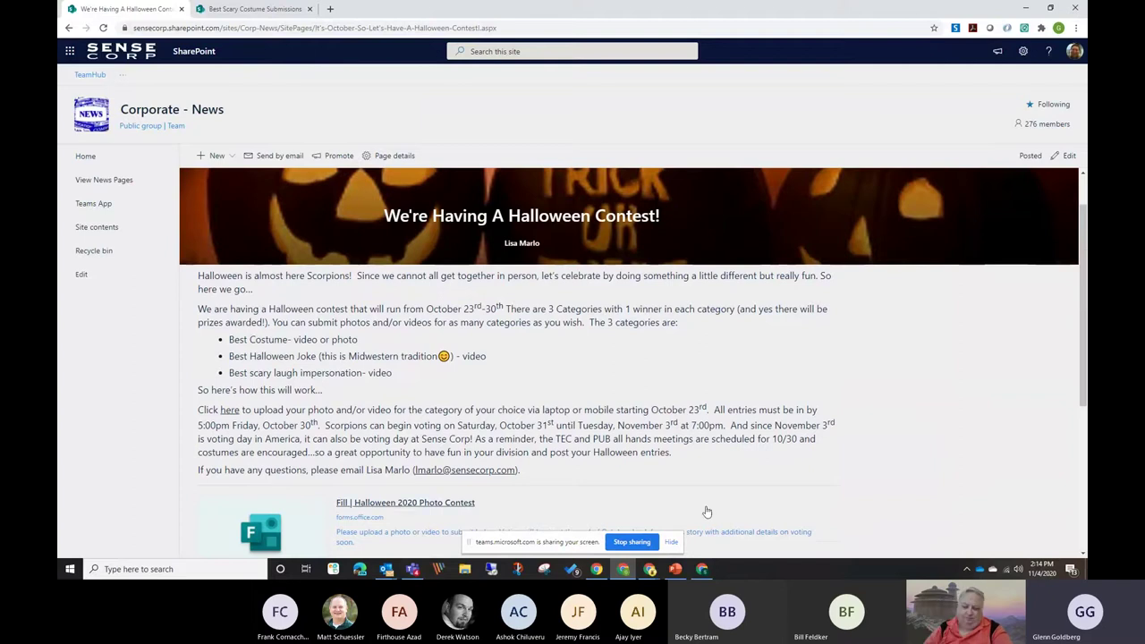
pyautogui.scroll(-1, 706, 509)
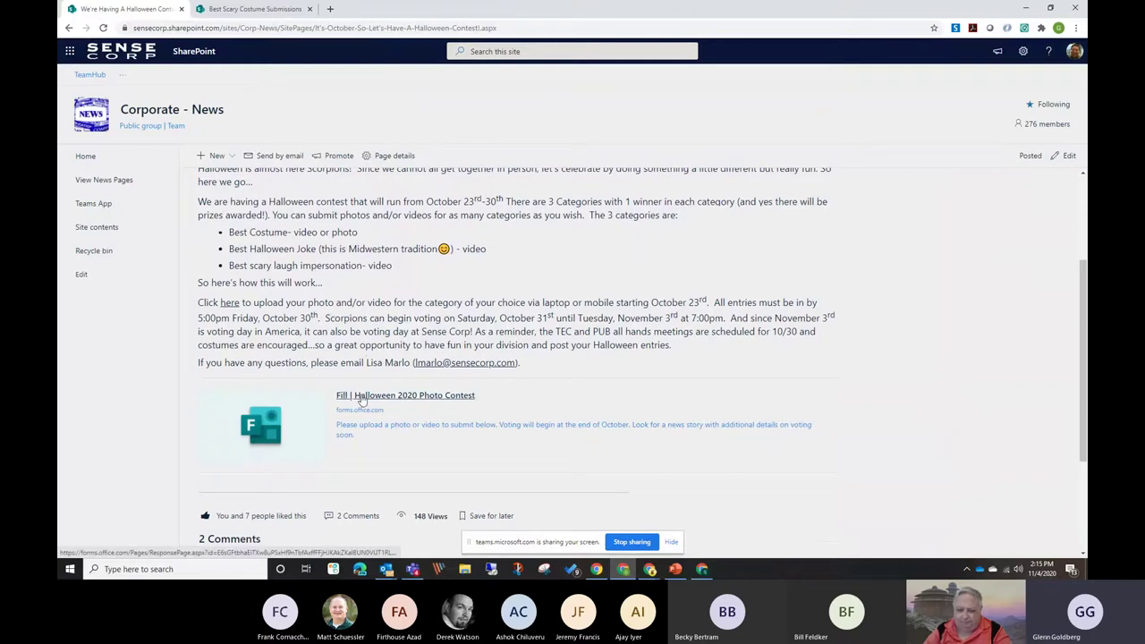
# Open the Halloween 2020 Photo Contest form from the post's Forms card and dismiss the Outlook reminder.
pyautogui.click(276, 420)
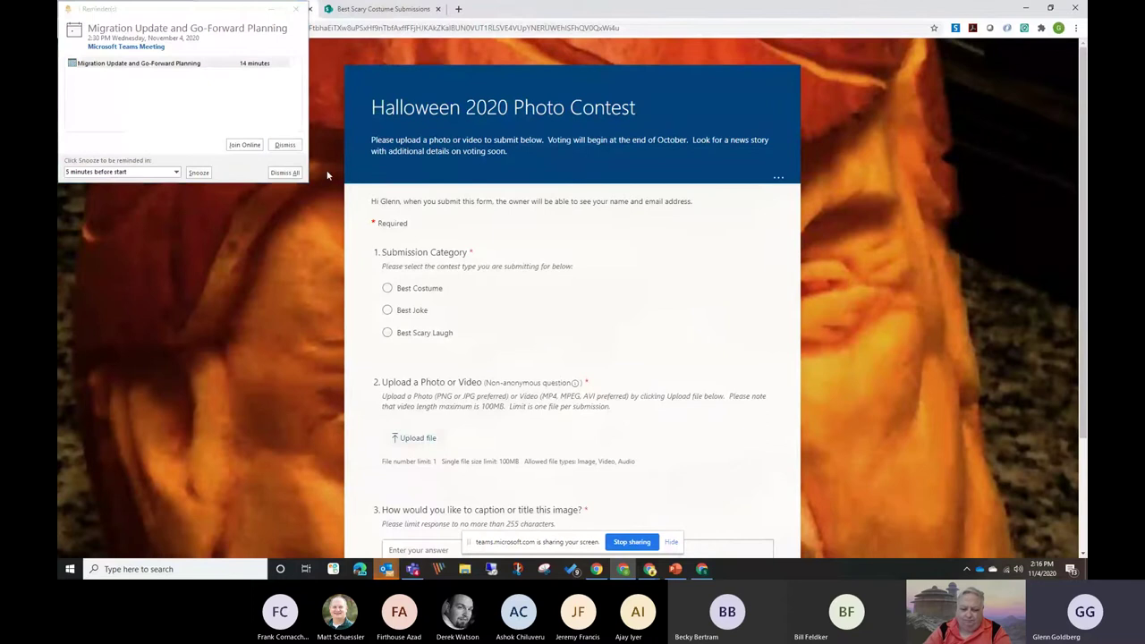
pyautogui.click(285, 144)
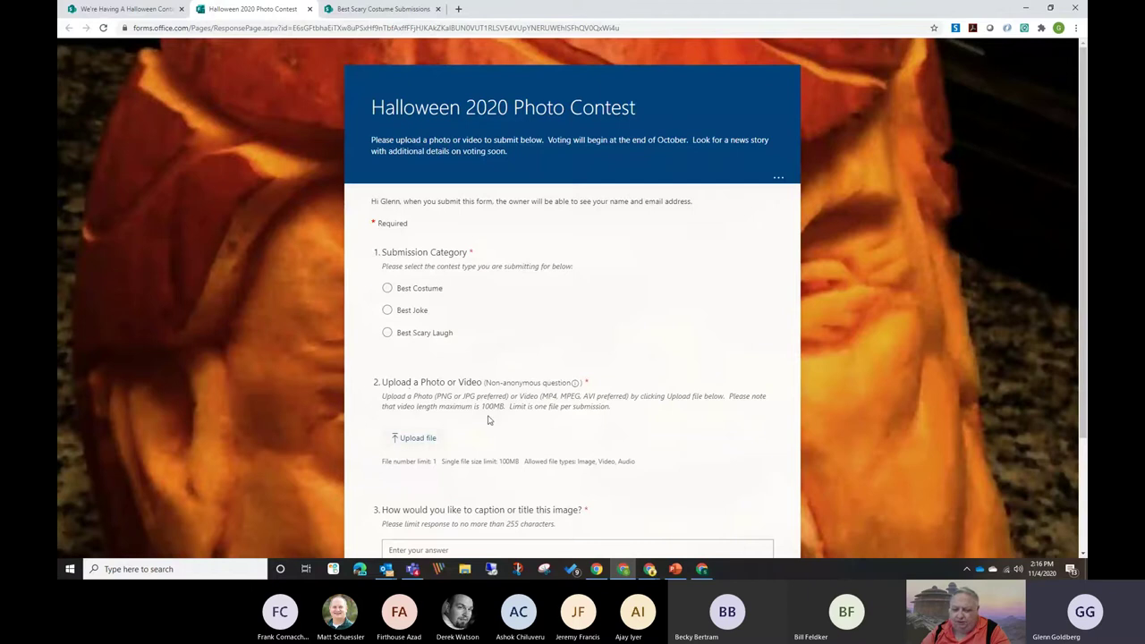
pyautogui.click(702, 570)
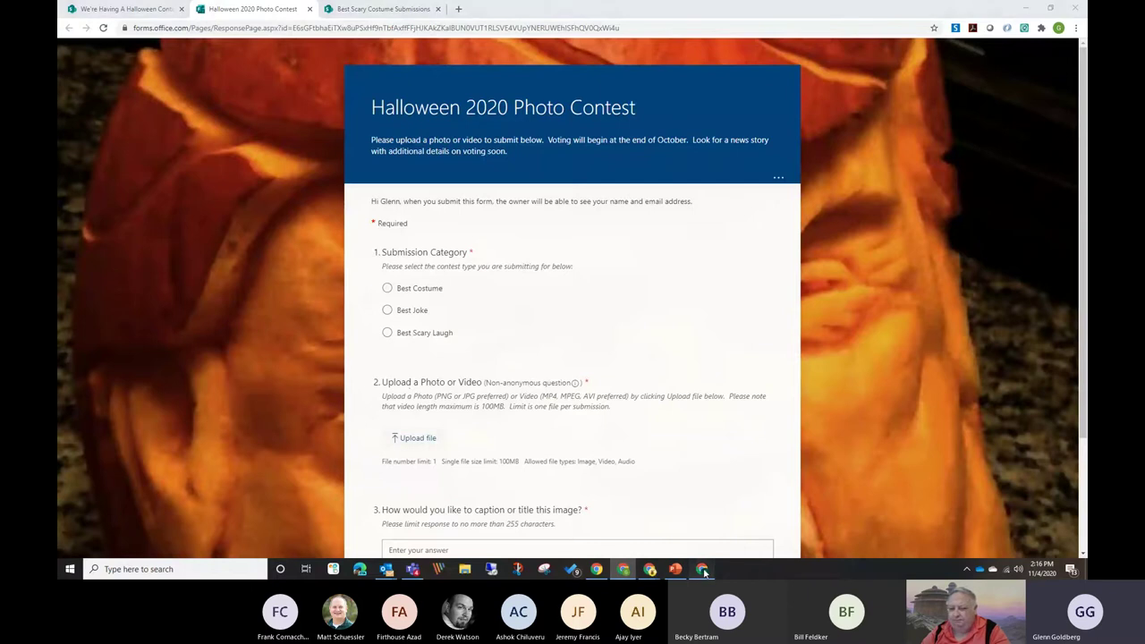
# Maximize the form editor and review the upload question: one file, 100MB, image/video/audio types.
pyautogui.doubleClick(625, 80)
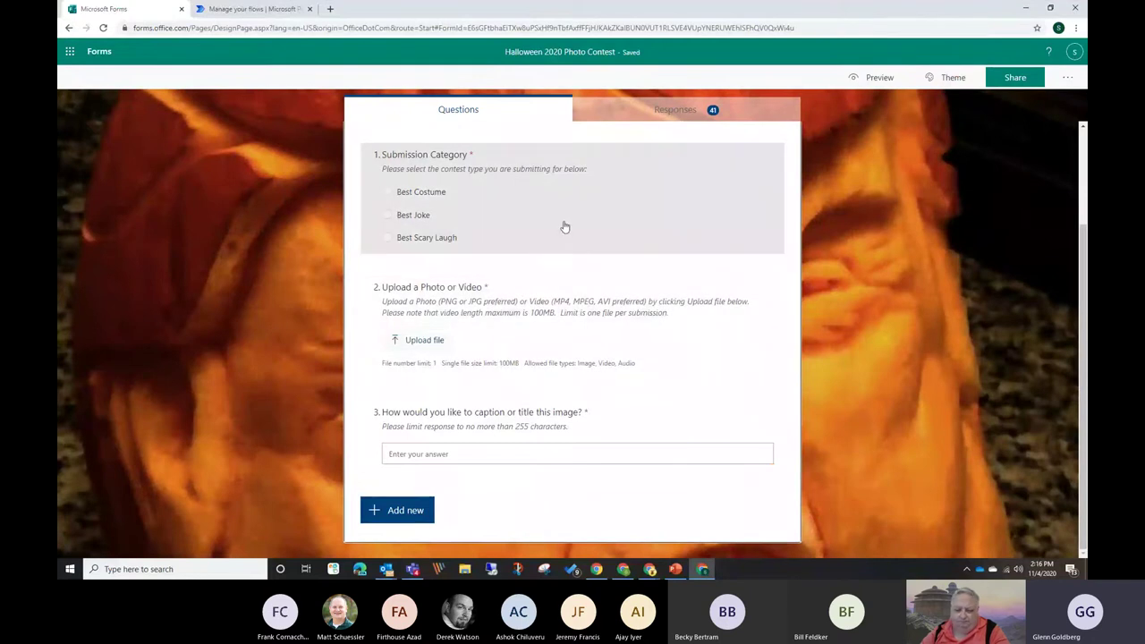
pyautogui.click(538, 222)
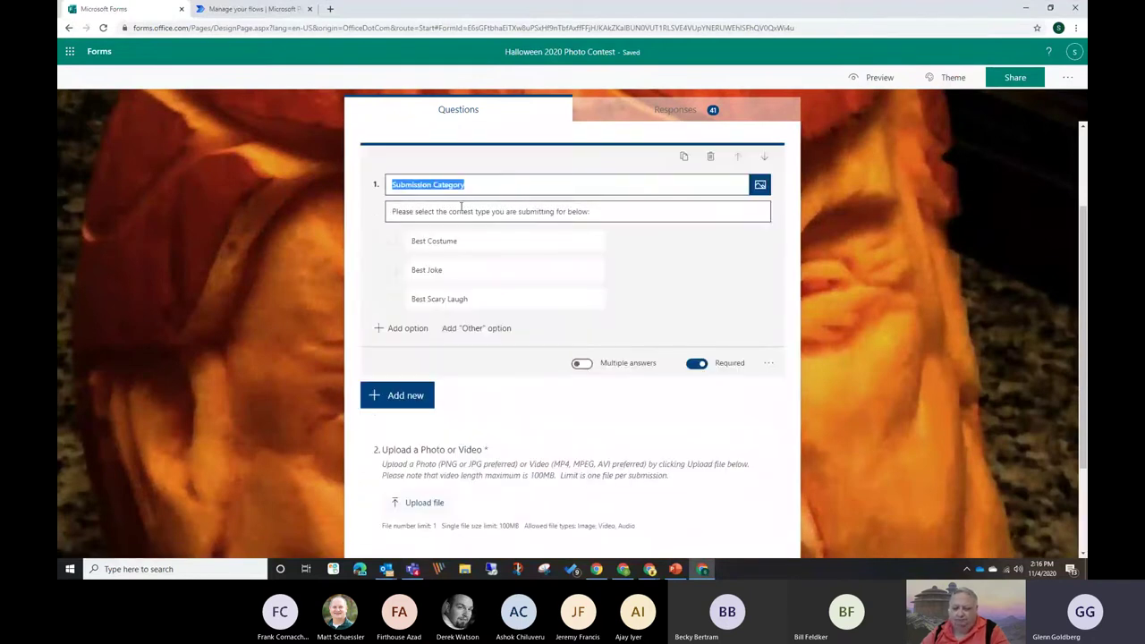
pyautogui.click(560, 447)
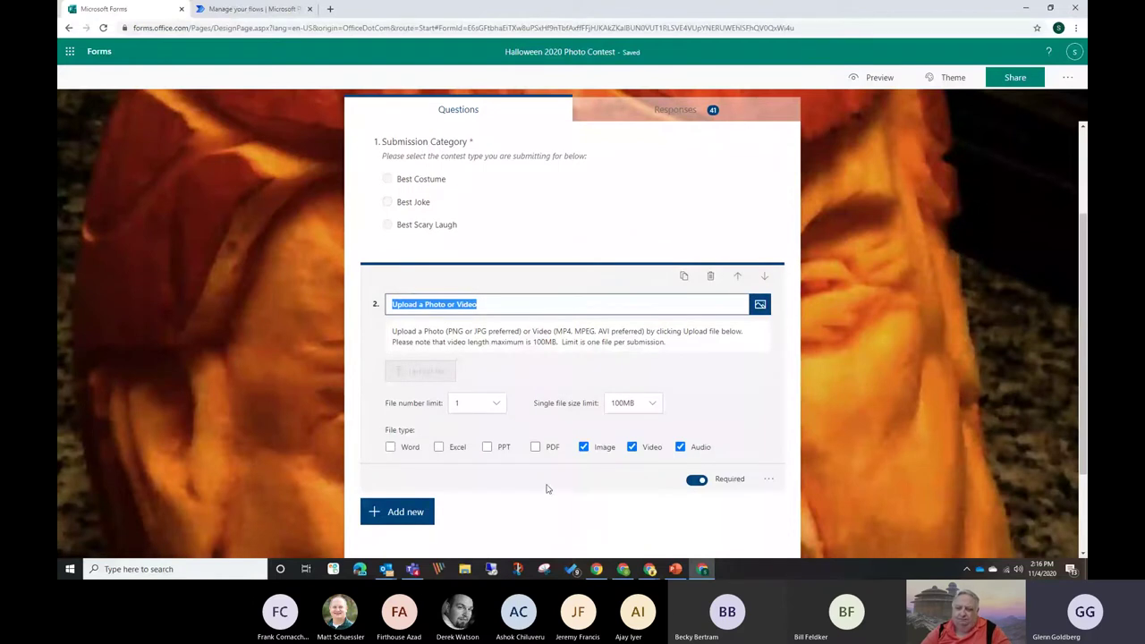
pyautogui.click(408, 517)
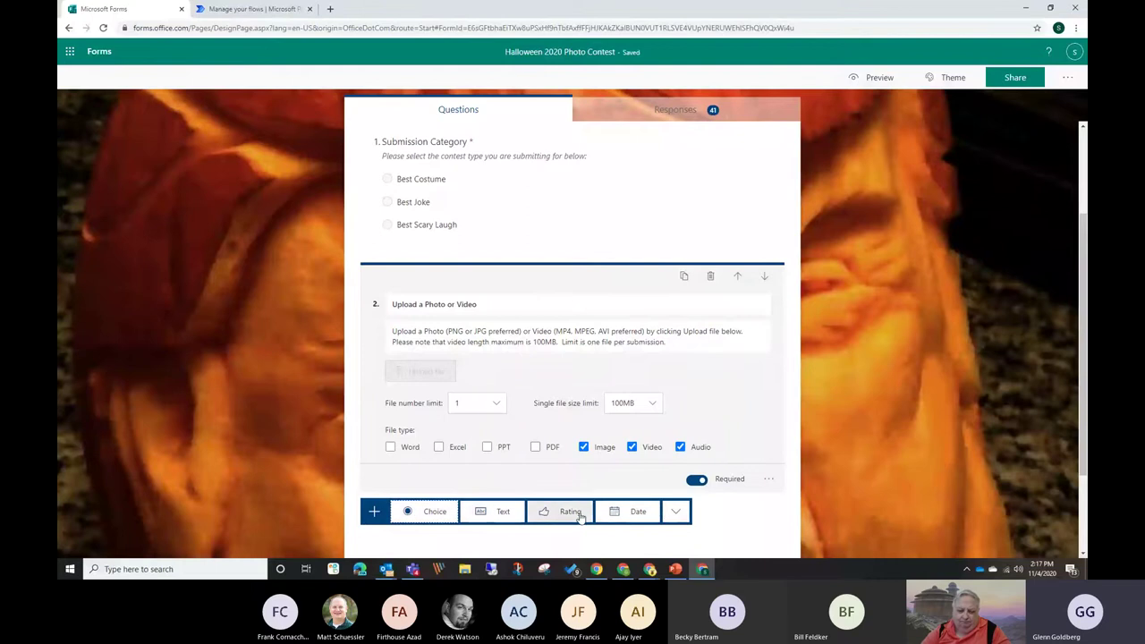
pyautogui.click(674, 513)
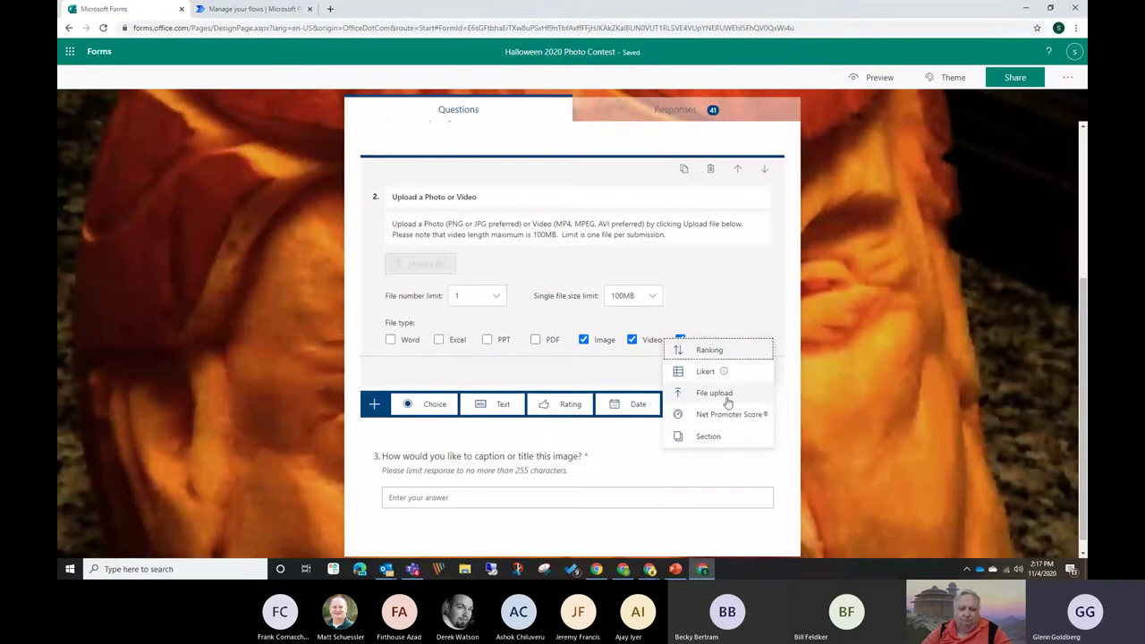
pyautogui.click(792, 413)
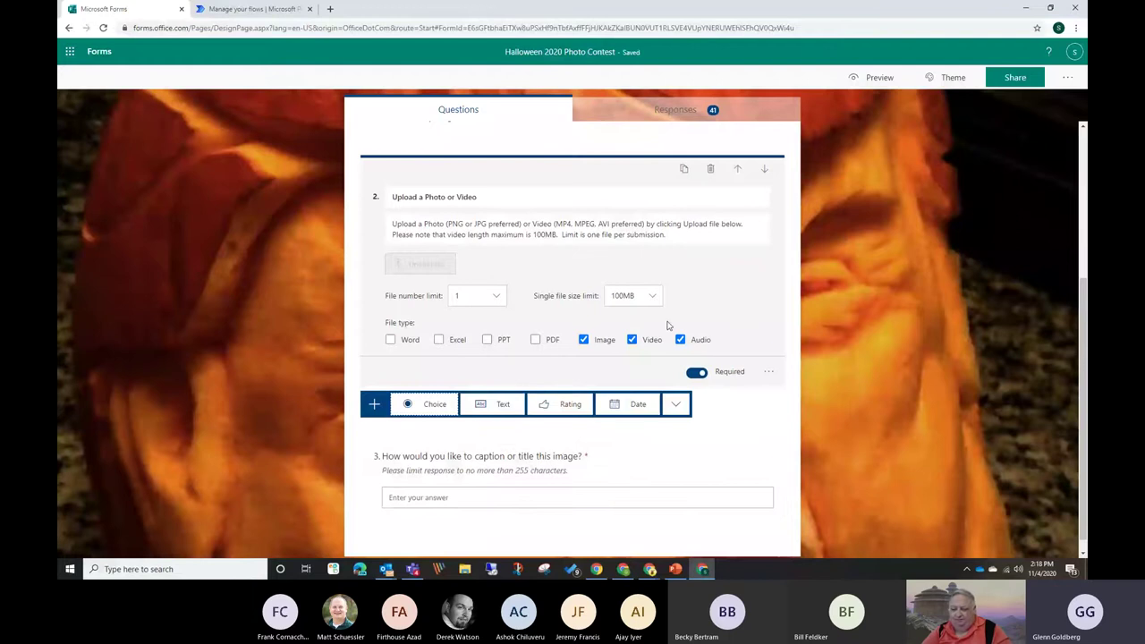
# Check the 41-response summary and the Questions view, then switch to the live contest form.
pyautogui.scroll(3, 546, 165)
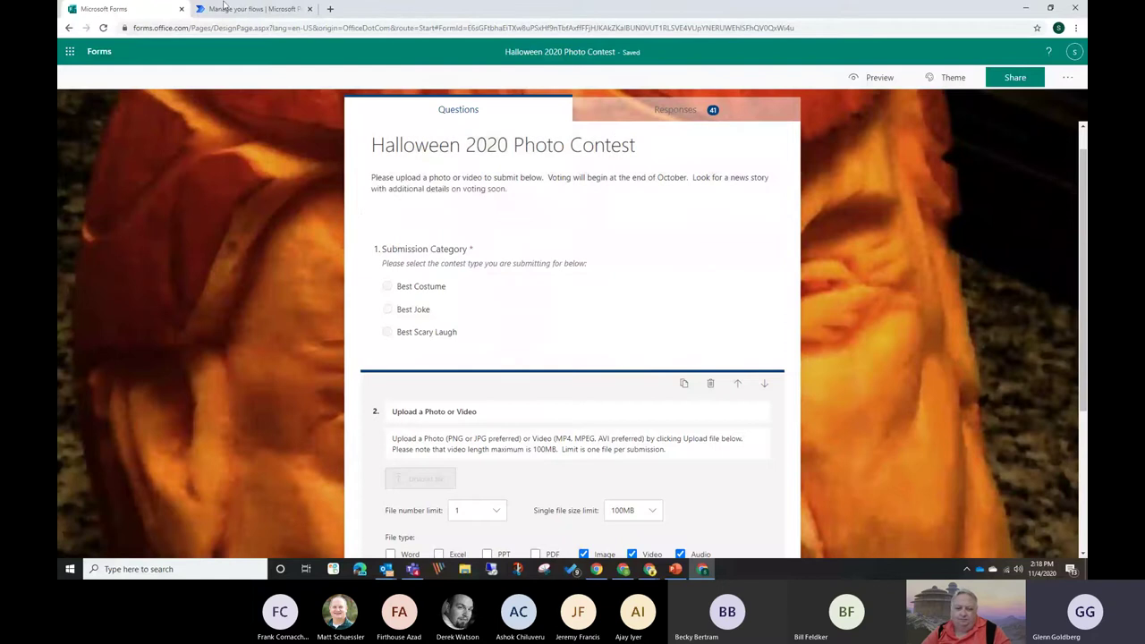
pyautogui.click(680, 115)
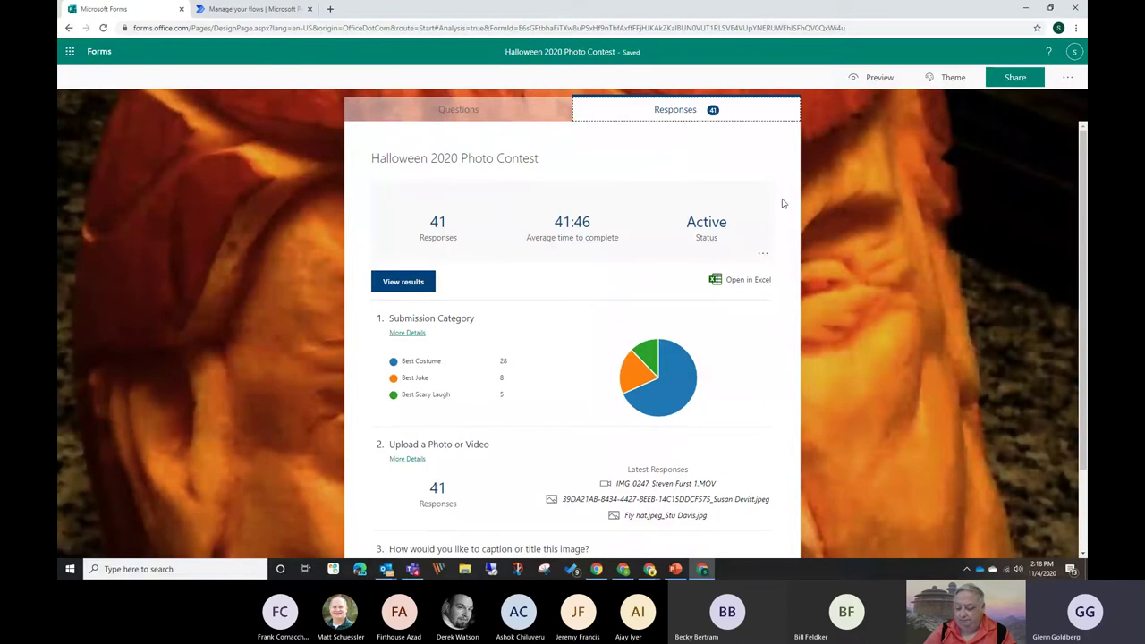
pyautogui.click(438, 111)
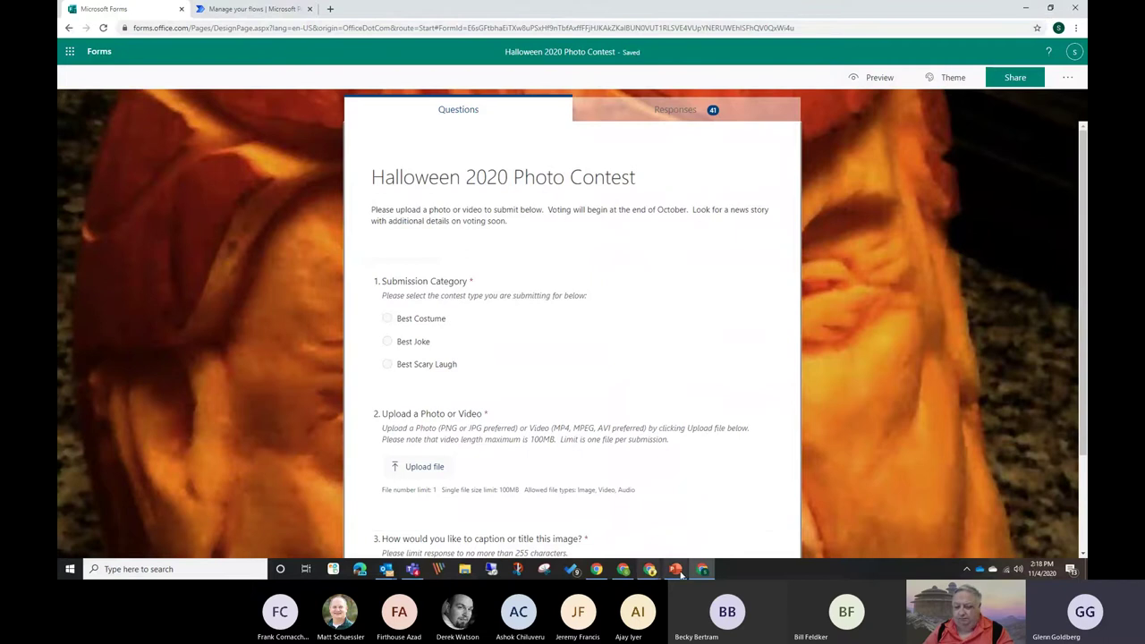
pyautogui.click(623, 569)
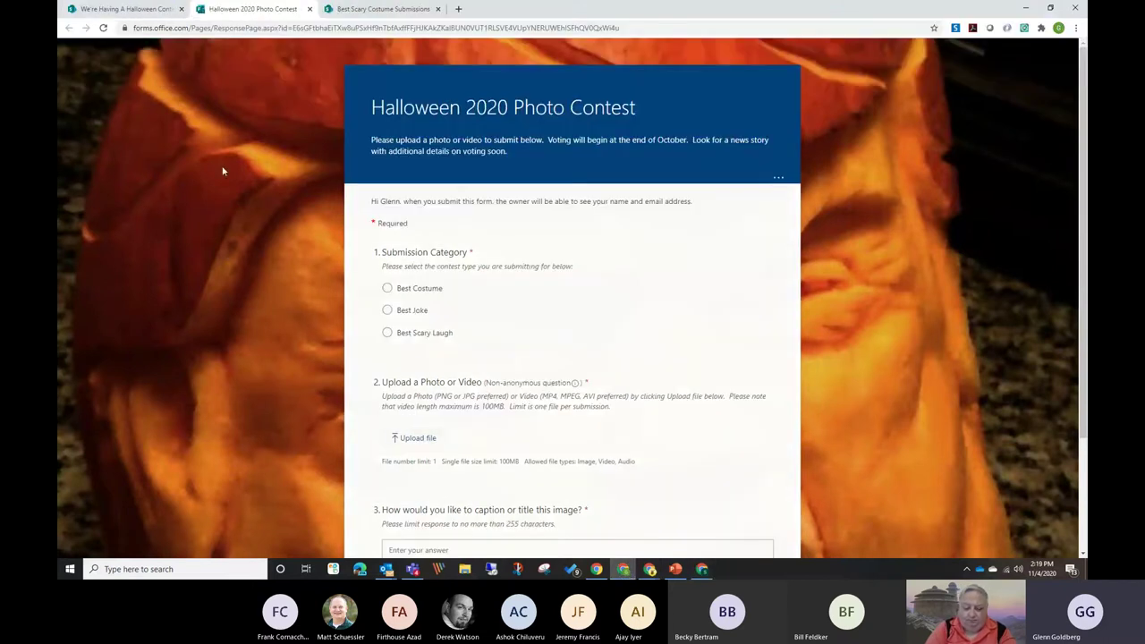
# Choose Best Costume as the category and upload mindfulness3.jpeg from Docs > temp.
pyautogui.click(388, 292)
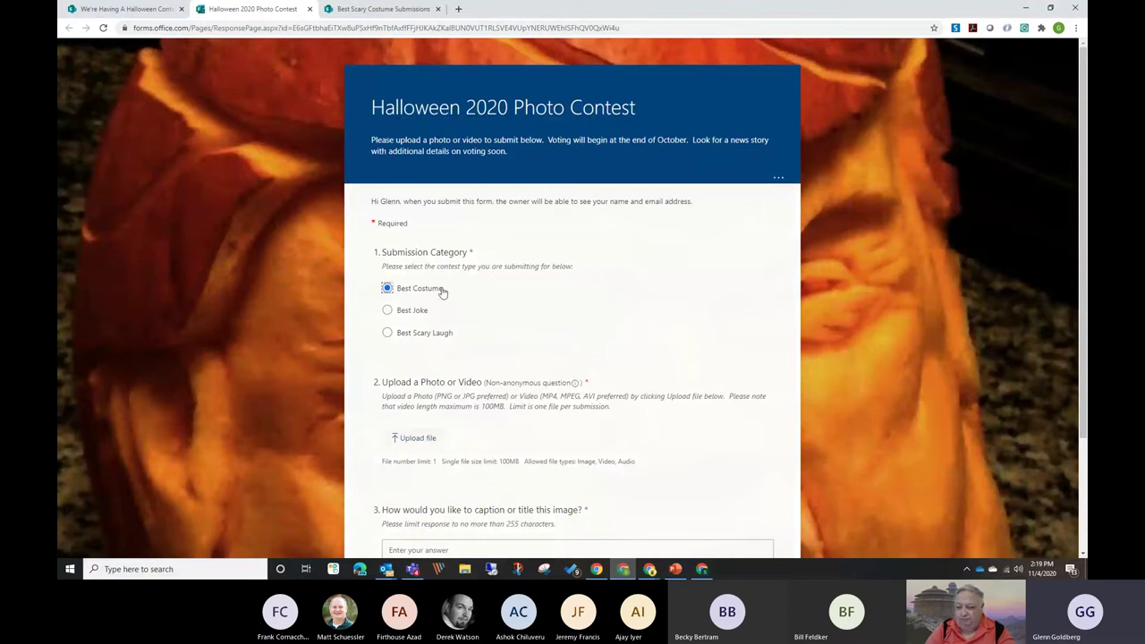
pyautogui.scroll(-1, 549, 294)
pyautogui.scroll(-1, 548, 293)
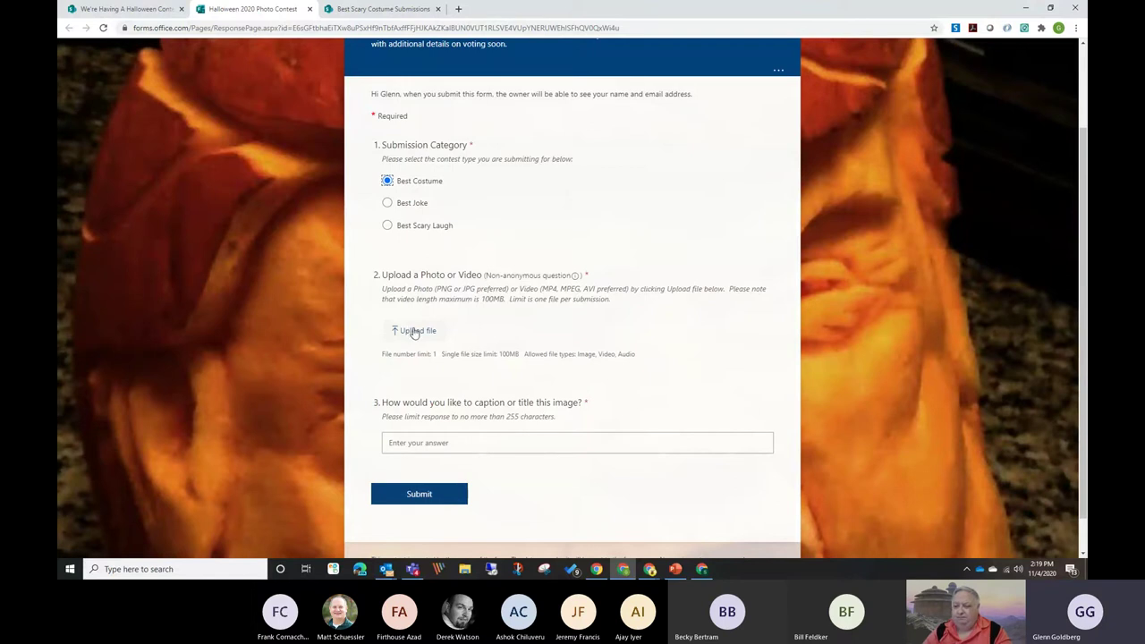
pyautogui.click(417, 330)
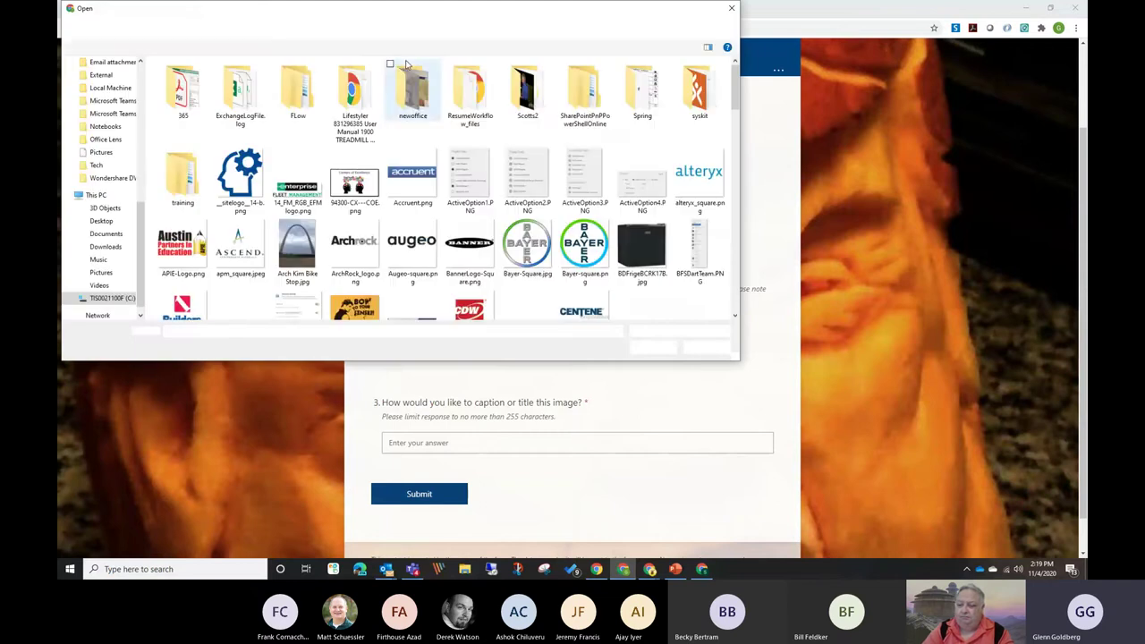
pyautogui.scroll(-2, 574, 302)
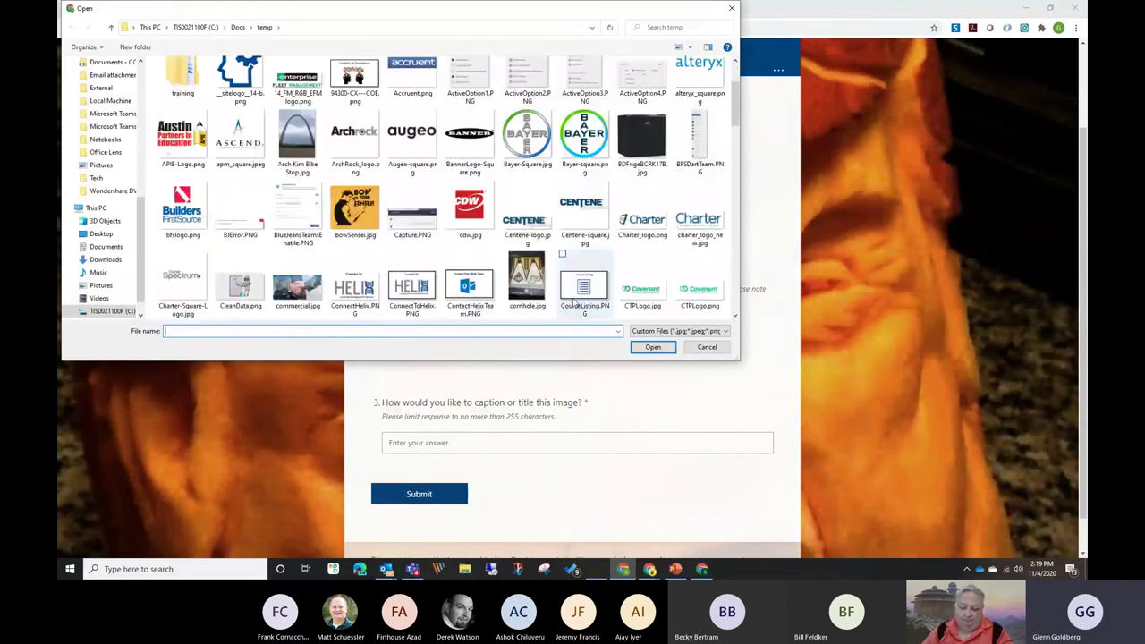
pyautogui.scroll(-10, 574, 303)
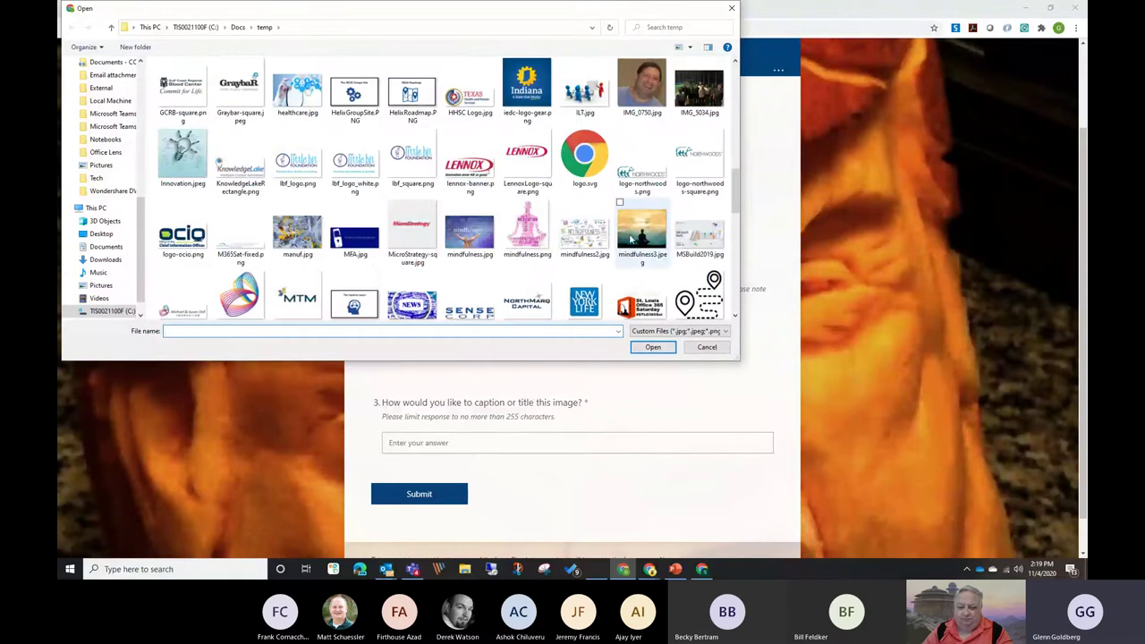
pyautogui.click(642, 230)
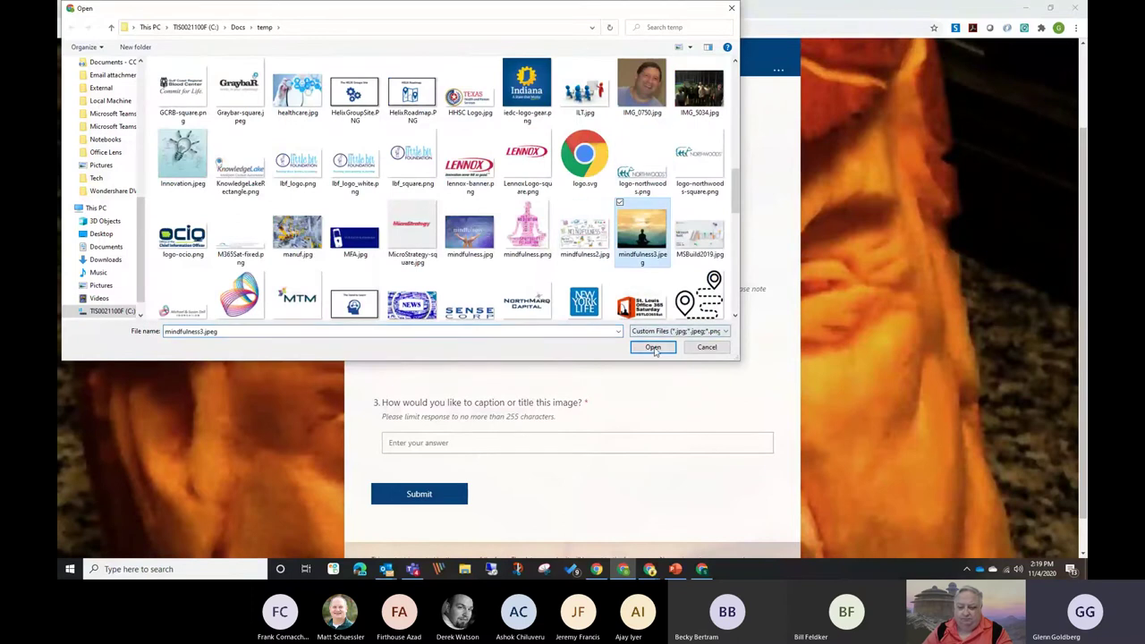
pyautogui.click(654, 348)
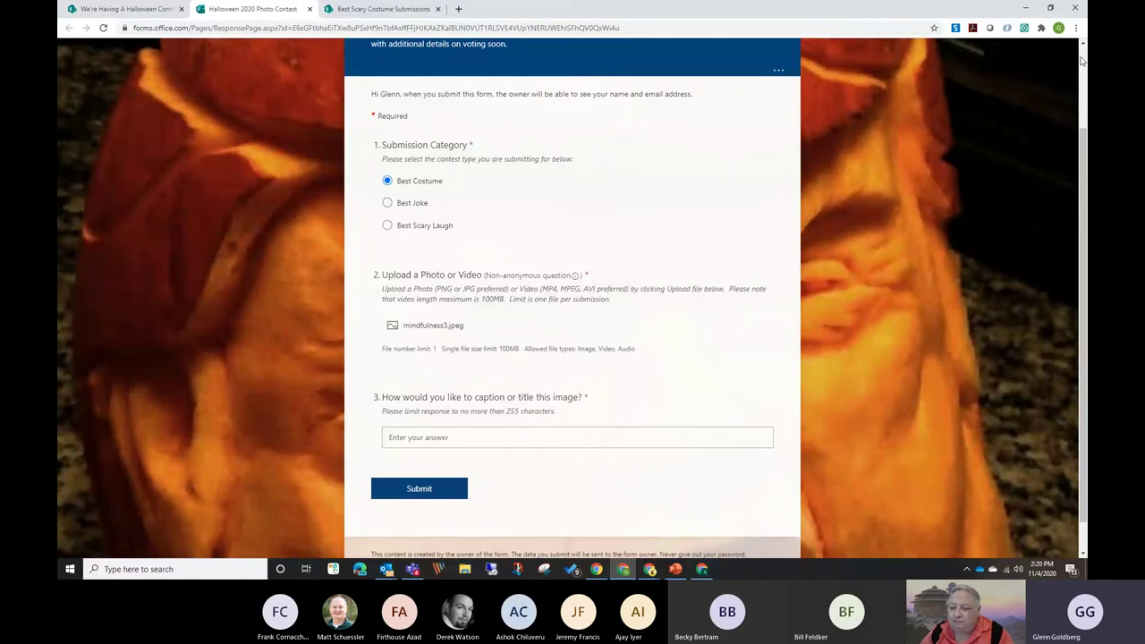
# Restore and reposition the response window, then delete the attached mindfulness3.jpeg.
pyautogui.click(1050, 8)
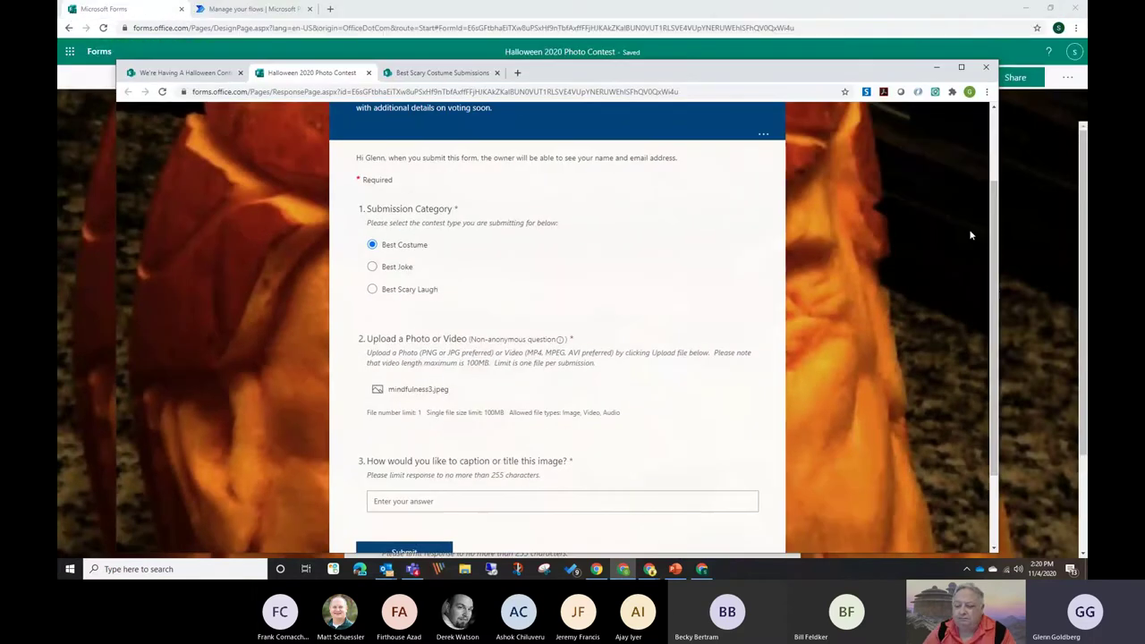
pyautogui.moveTo(998, 241); pyautogui.dragTo(302, 209)
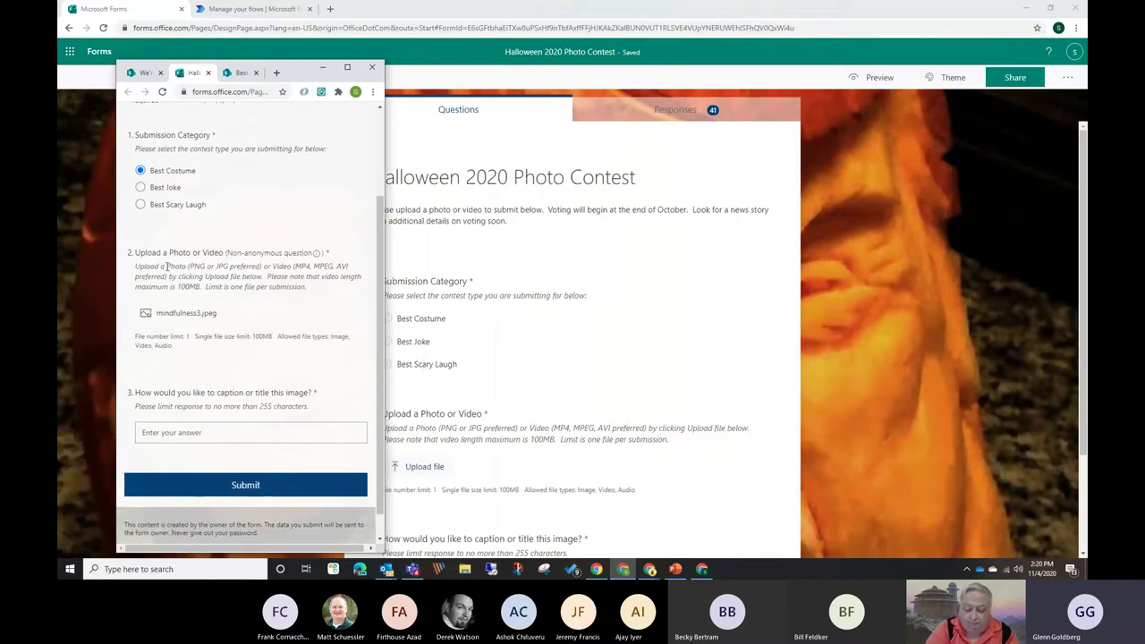
pyautogui.scroll(2, 226, 393)
pyautogui.scroll(-2, 240, 305)
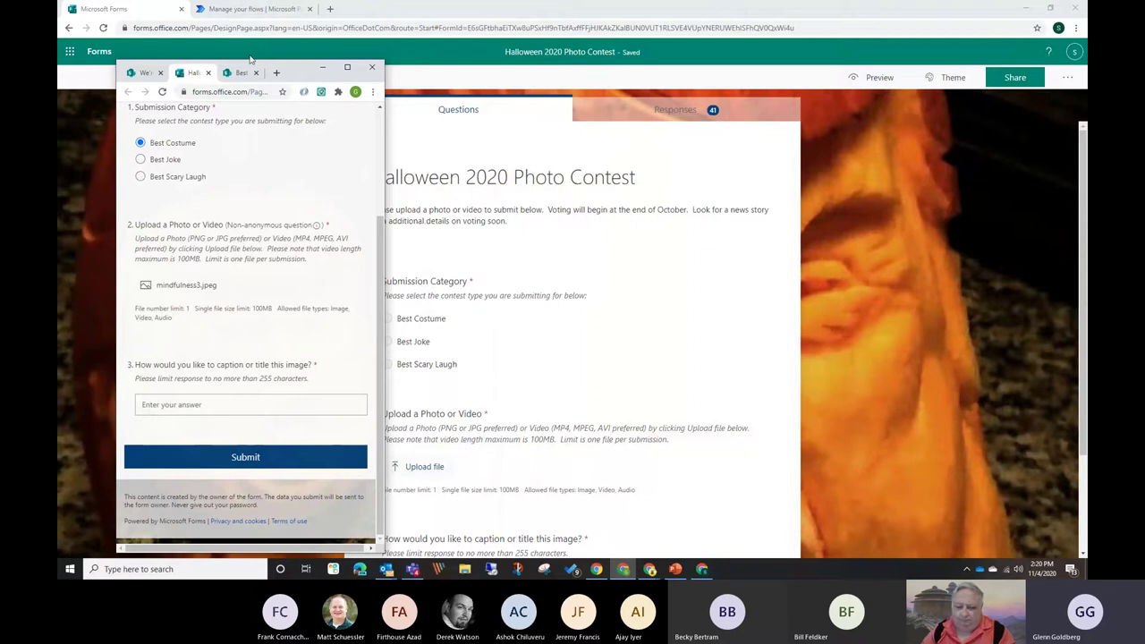
pyautogui.moveTo(297, 74); pyautogui.dragTo(653, 70)
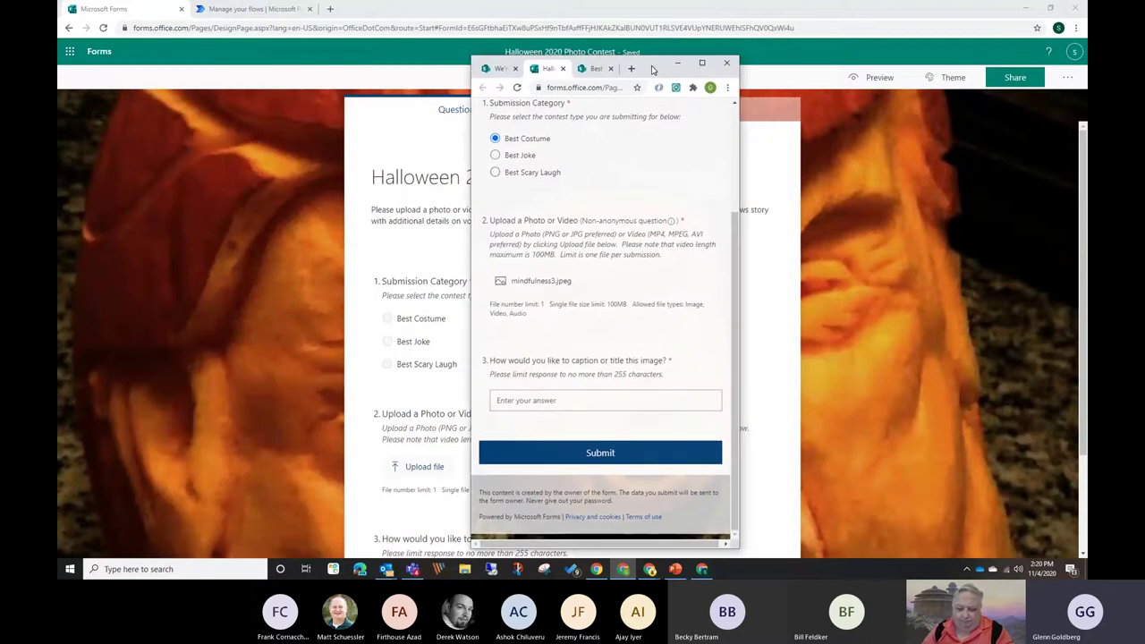
pyautogui.scroll(2, 621, 317)
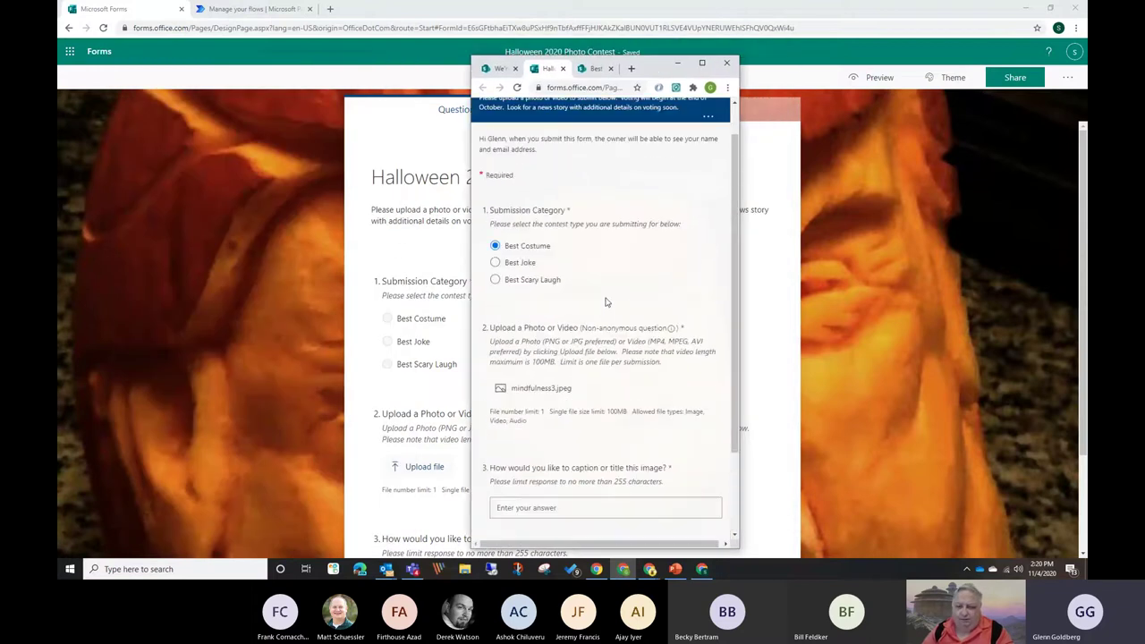
pyautogui.moveTo(537, 387)
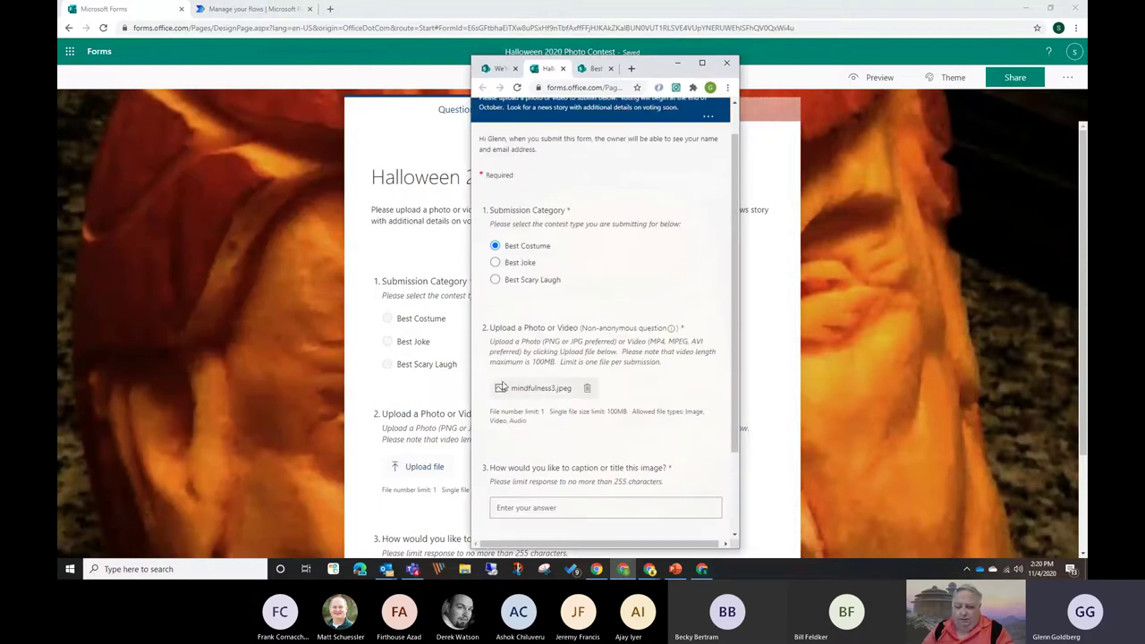
pyautogui.click(588, 391)
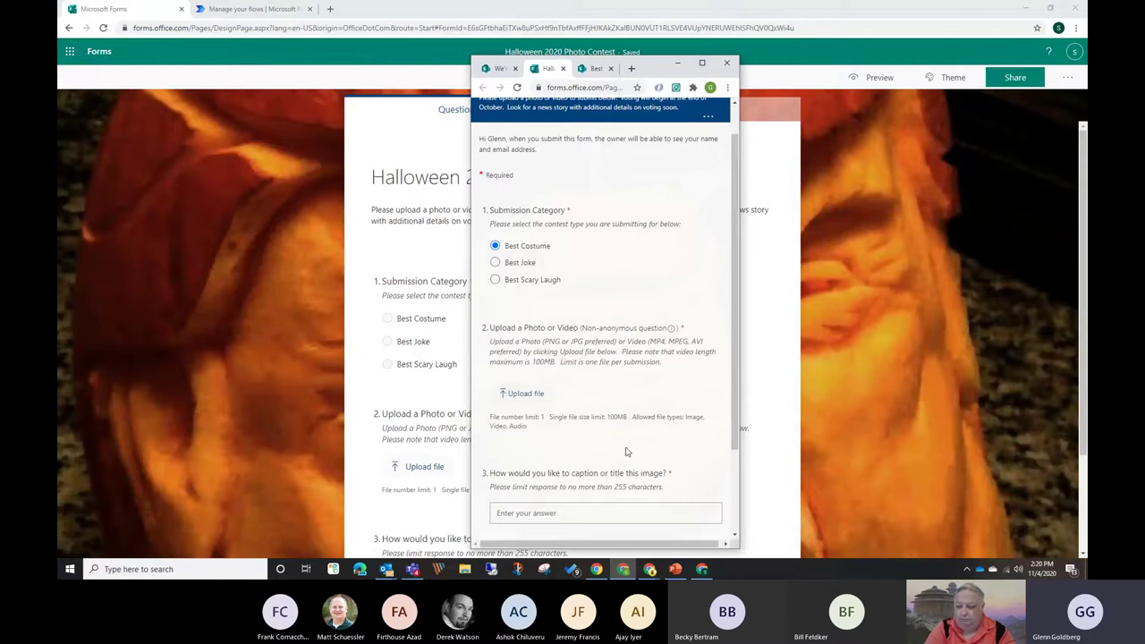
# Close the response window and switch to the 'Manage your flows | Power Automate' tab.
pyautogui.click(678, 68)
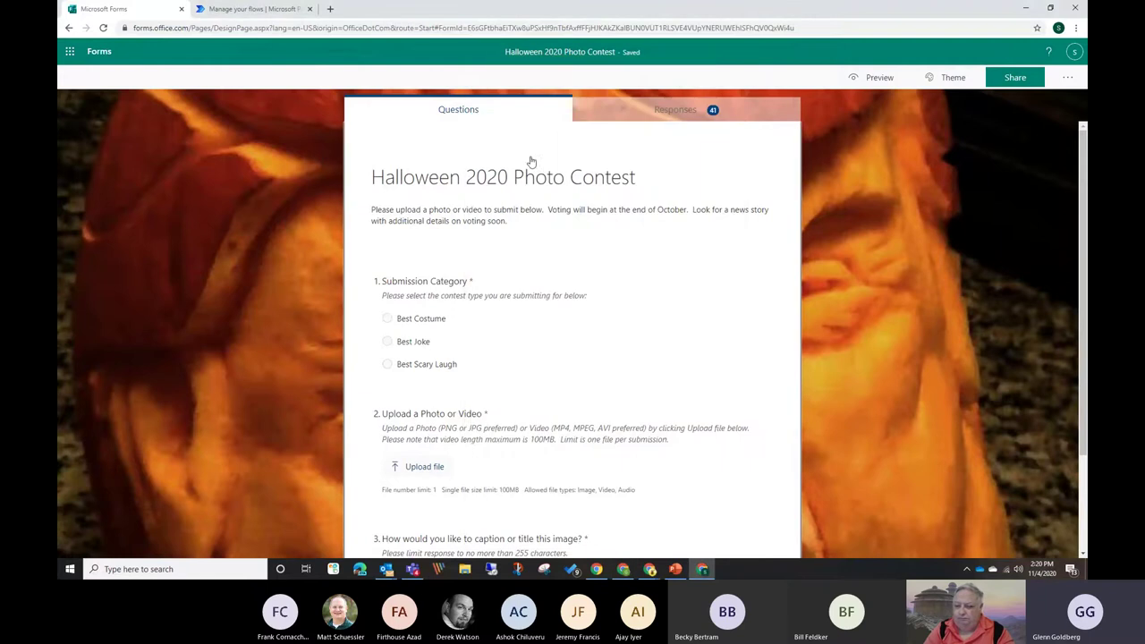
pyautogui.click(252, 10)
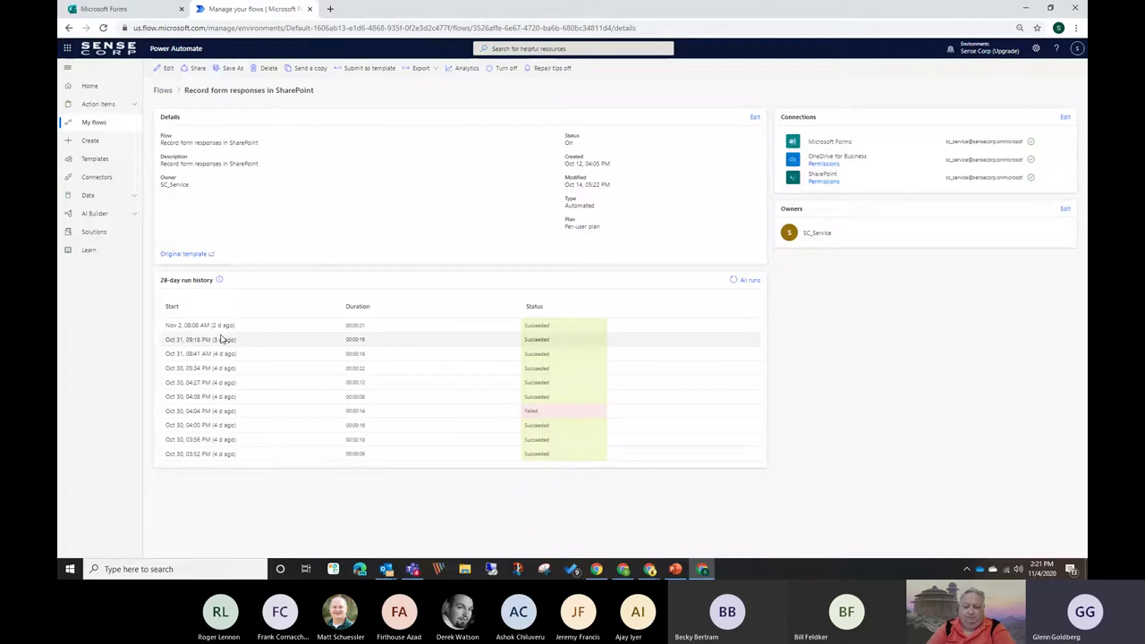
# Open the Record form responses in SharePoint flow in the editor, zoomed to 175%.
pyautogui.click(170, 71)
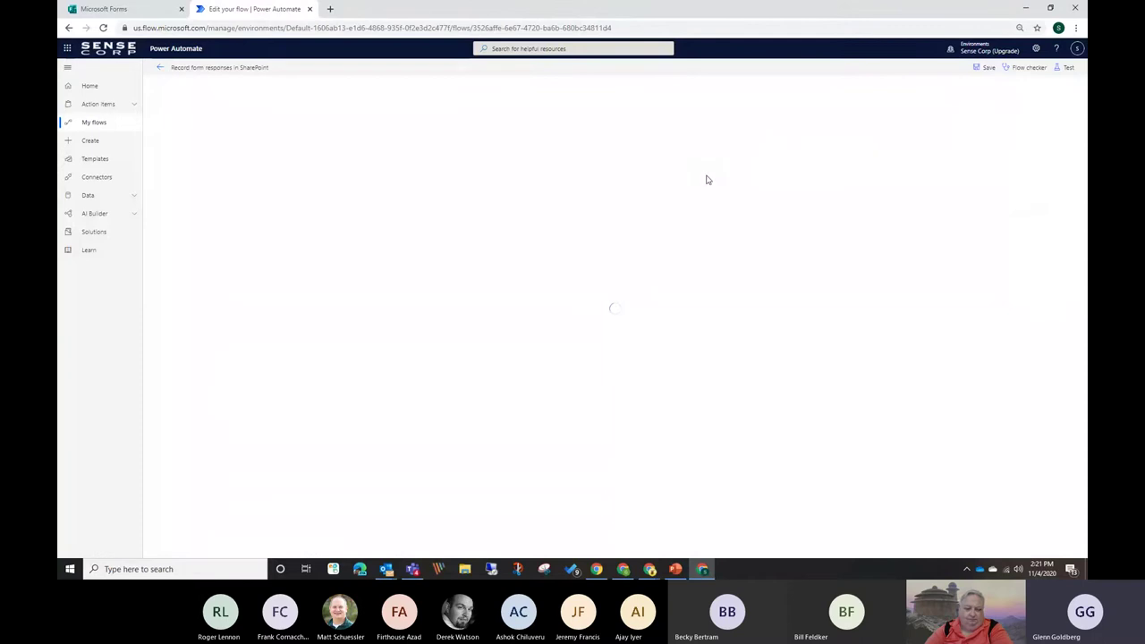
pyautogui.click(1076, 29)
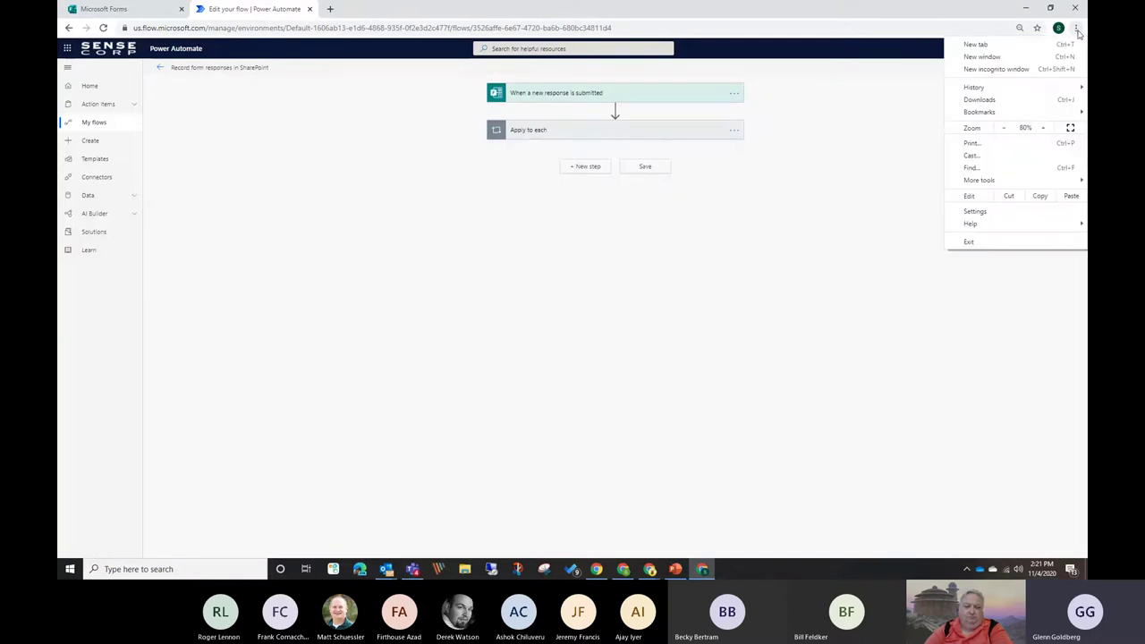
pyautogui.click(1042, 128)
pyautogui.click(1042, 128)
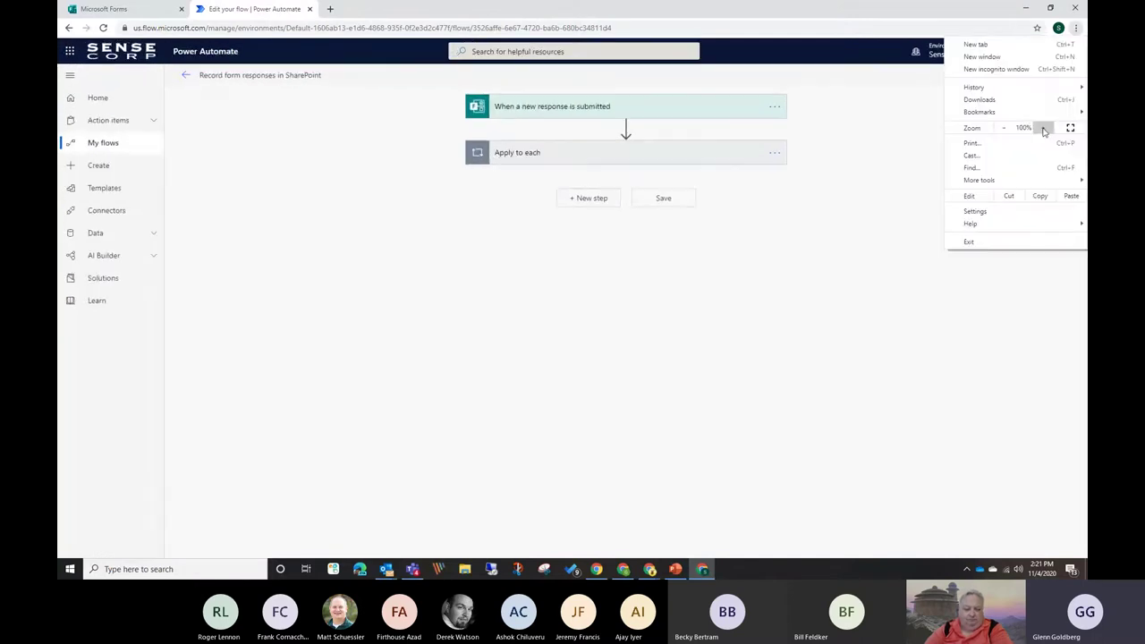
pyautogui.click(1042, 128)
pyautogui.click(1042, 128)
pyautogui.click(1042, 128)
pyautogui.click(1042, 128)
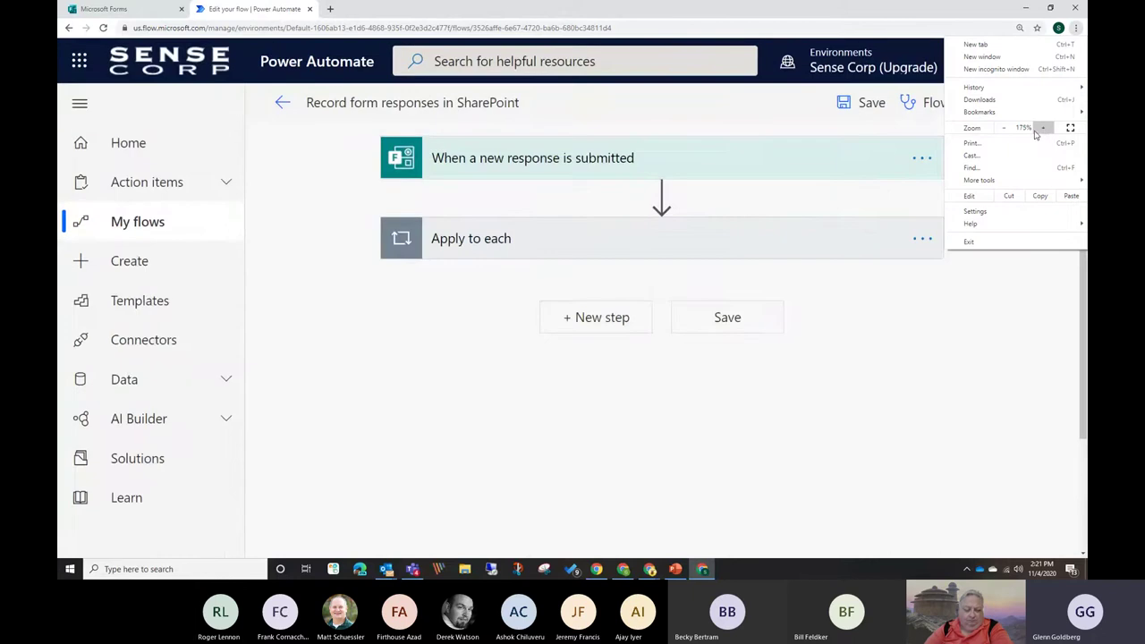
pyautogui.click(975, 447)
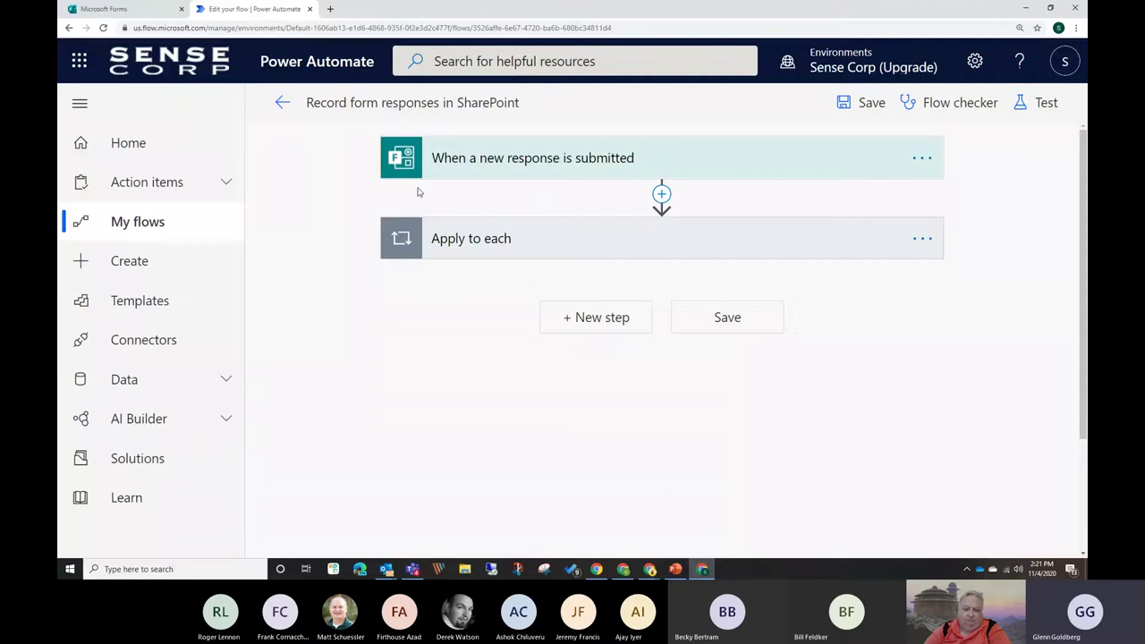
# Expand the new-response trigger, Apply to each, and Get response details cards.
pyautogui.click(517, 161)
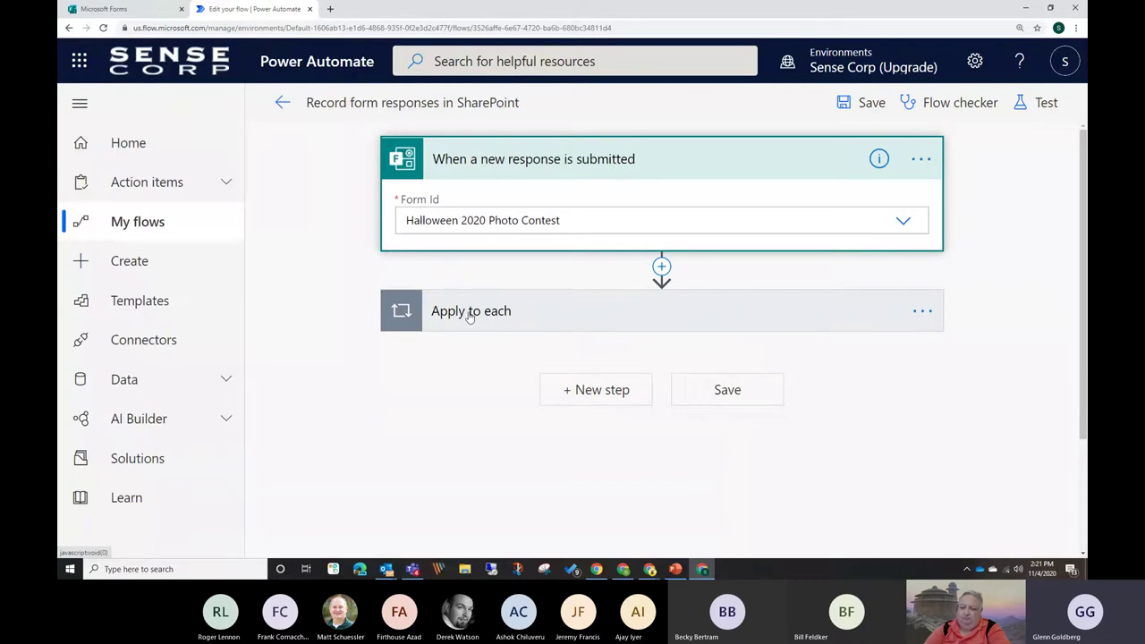
pyautogui.click(434, 314)
pyautogui.scroll(-2, 426, 334)
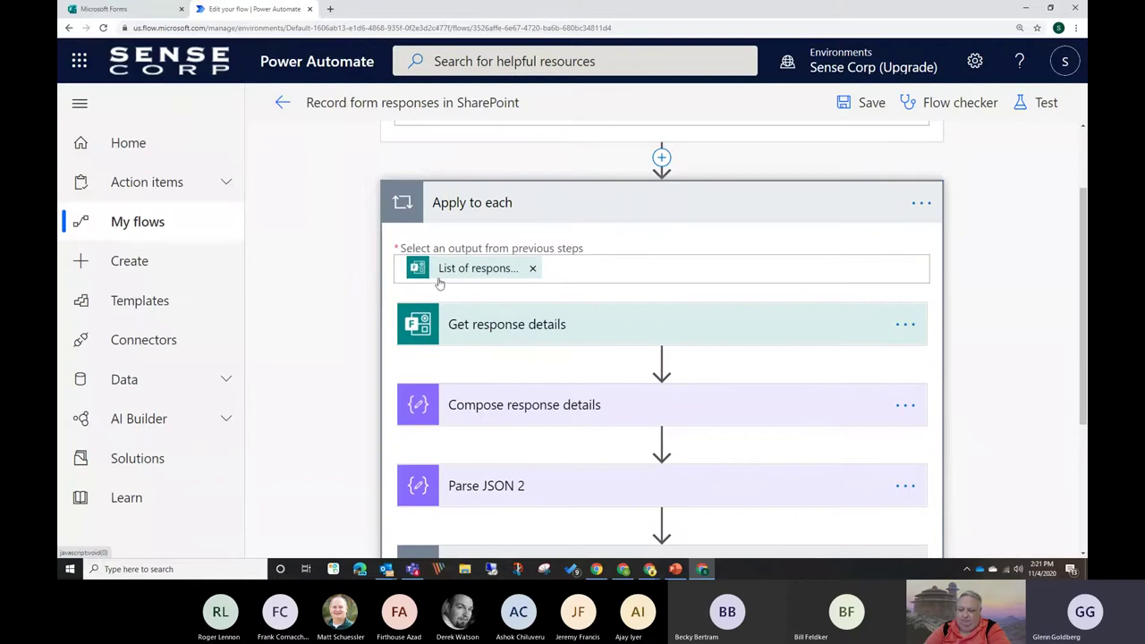
pyautogui.scroll(-1, 430, 288)
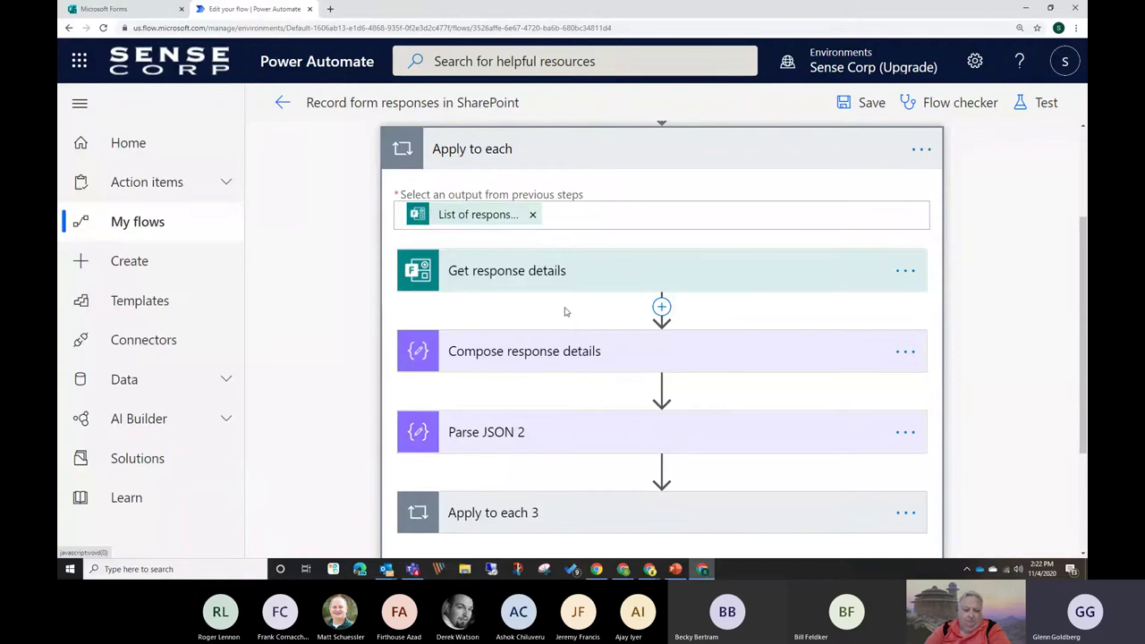
pyautogui.scroll(-1, 730, 260)
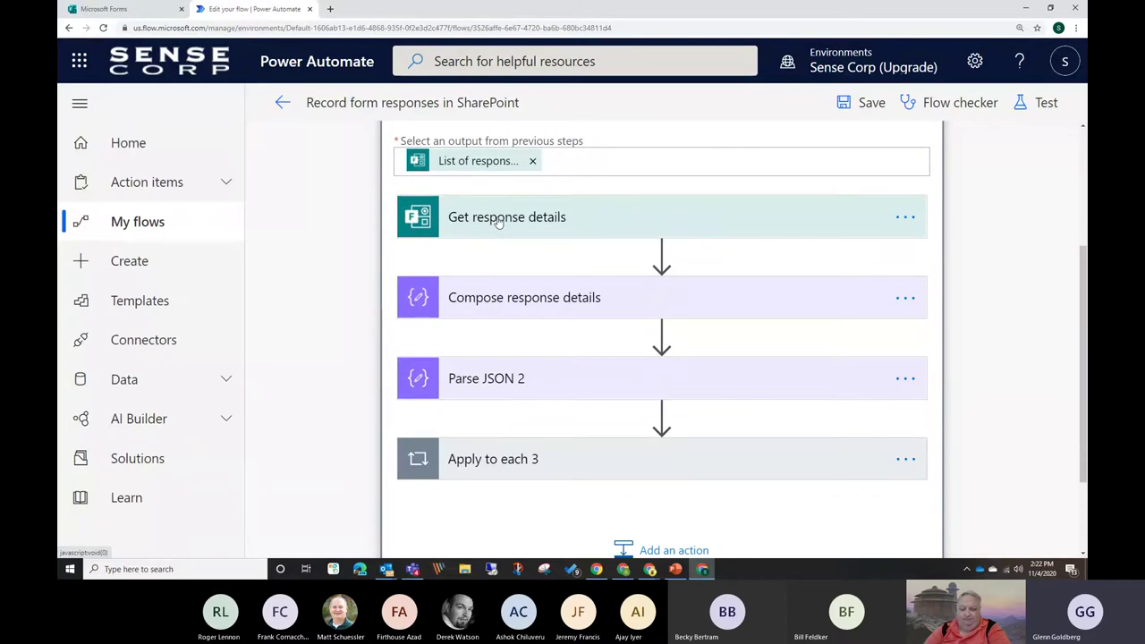
pyautogui.click(498, 222)
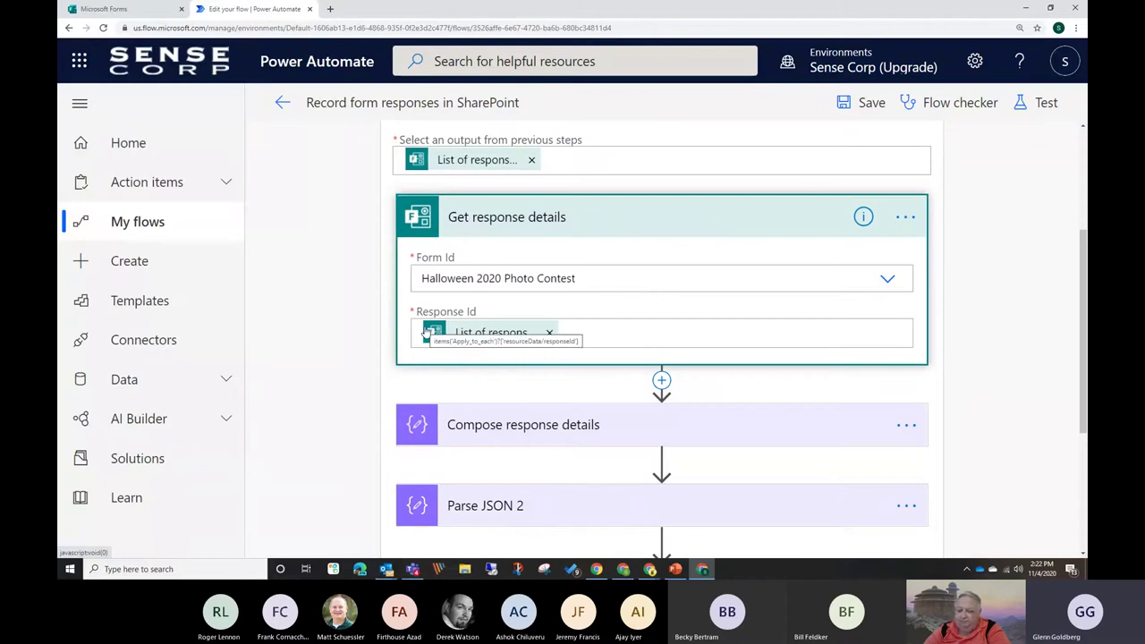
# Expand Compose response details to show its Inputs, set to the Upload a Photo answer.
pyautogui.click(533, 431)
pyautogui.scroll(-2, 640, 314)
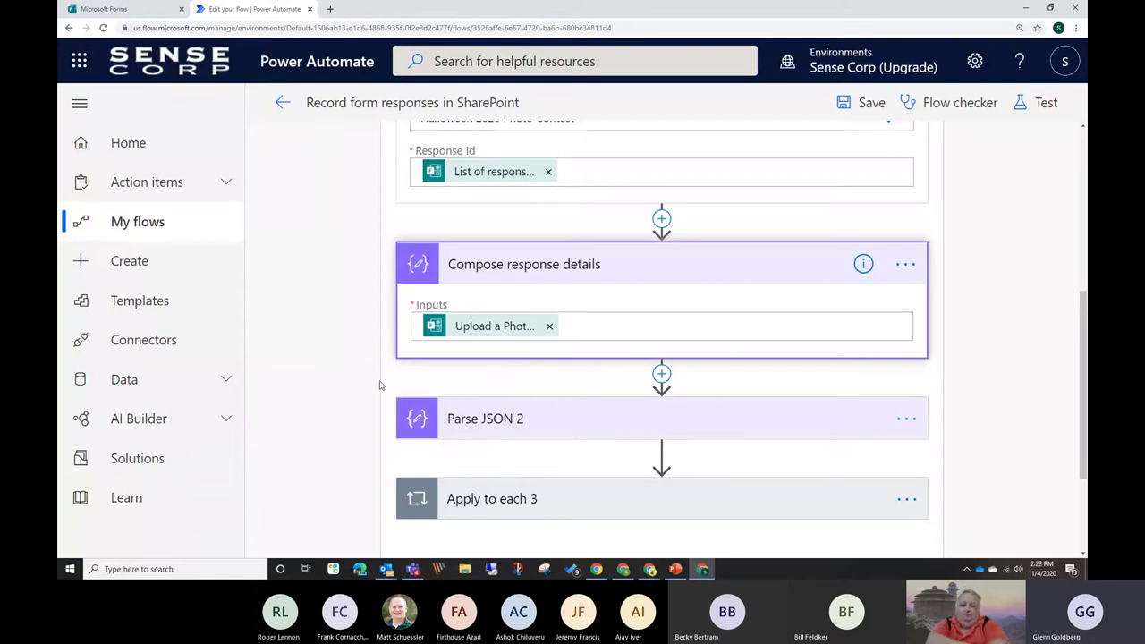
pyautogui.scroll(-1, 351, 334)
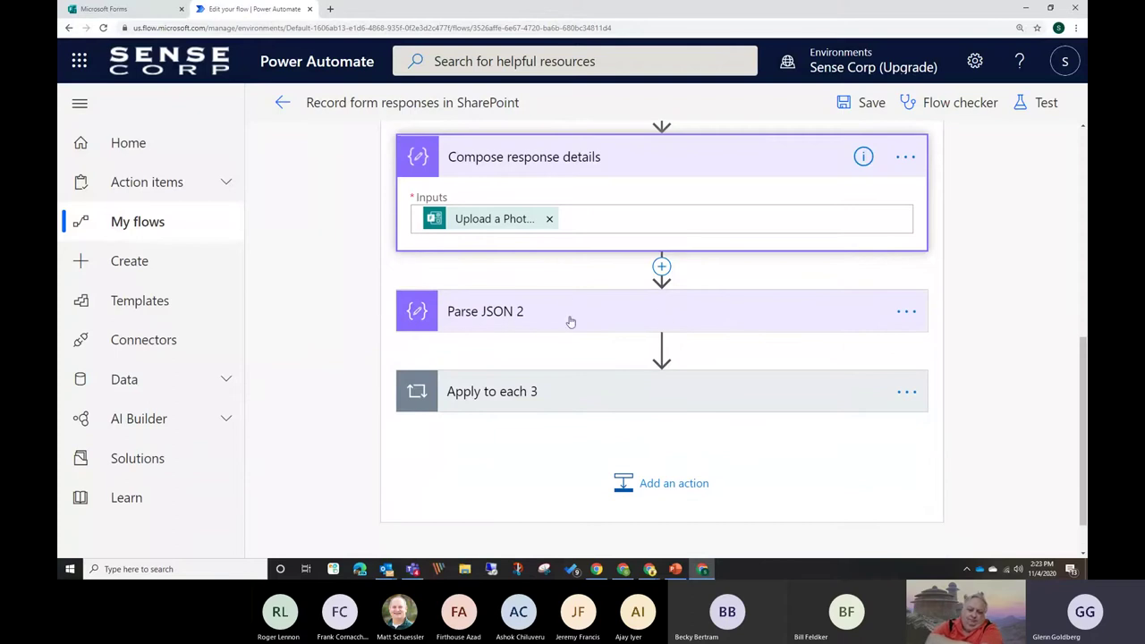
pyautogui.click(487, 318)
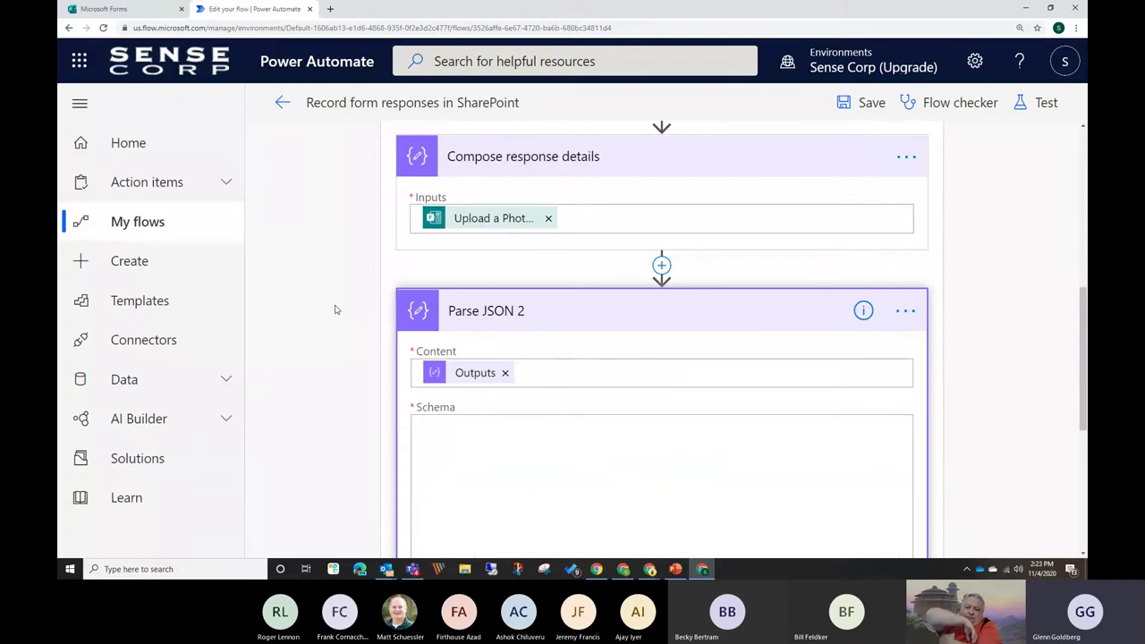
pyautogui.scroll(-1, 594, 324)
pyautogui.scroll(1, 554, 286)
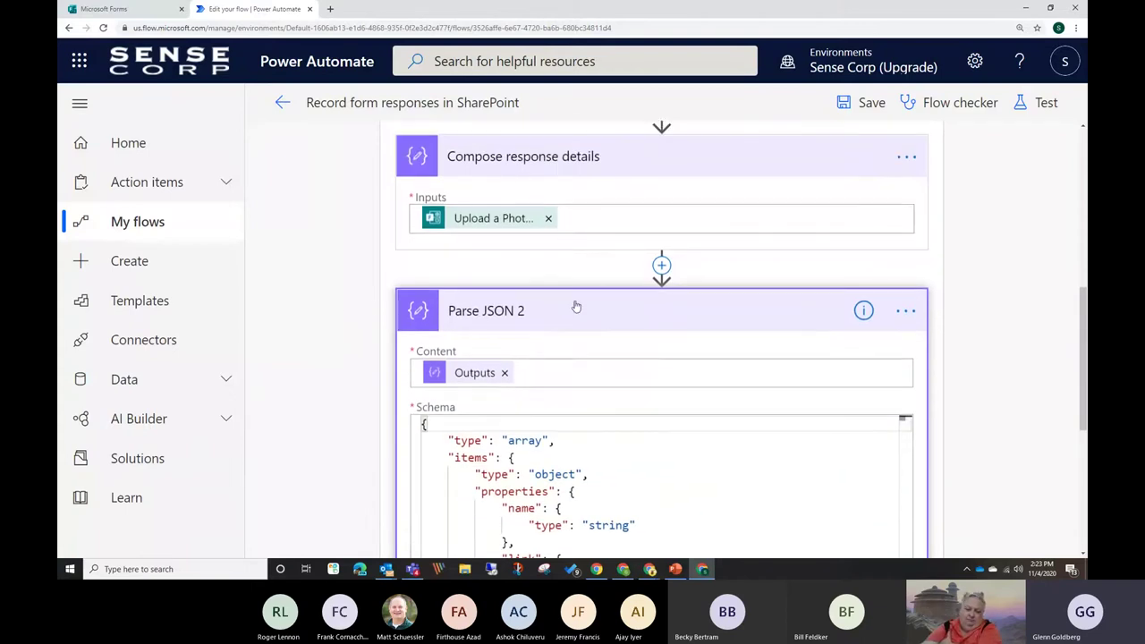
pyautogui.scroll(-2, 723, 424)
pyautogui.scroll(-10, 656, 393)
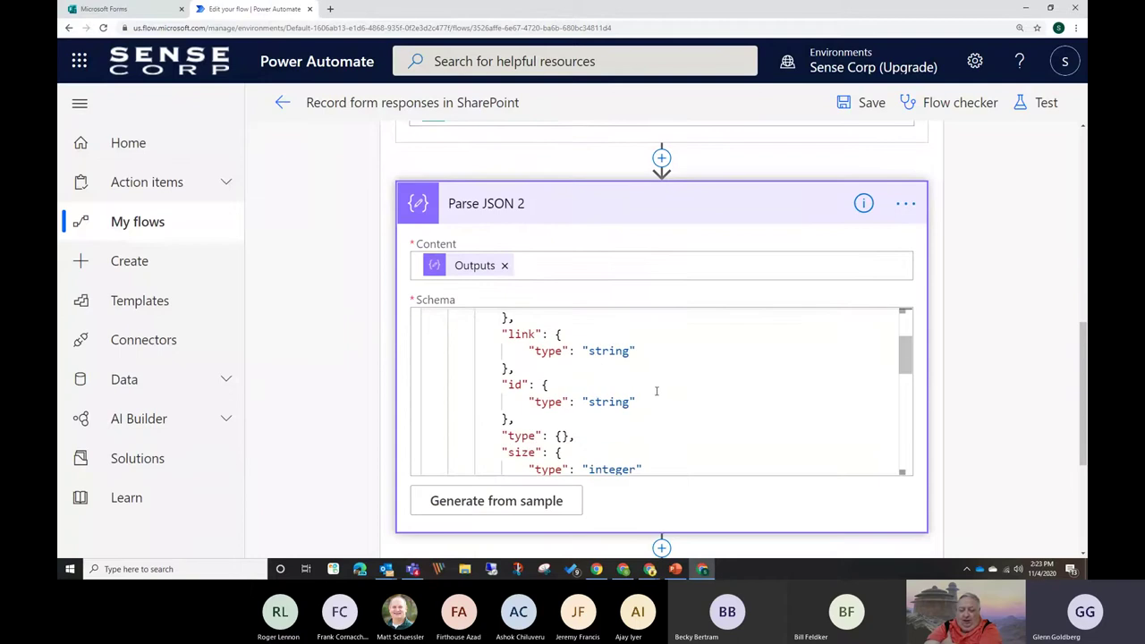
pyautogui.scroll(10, 655, 411)
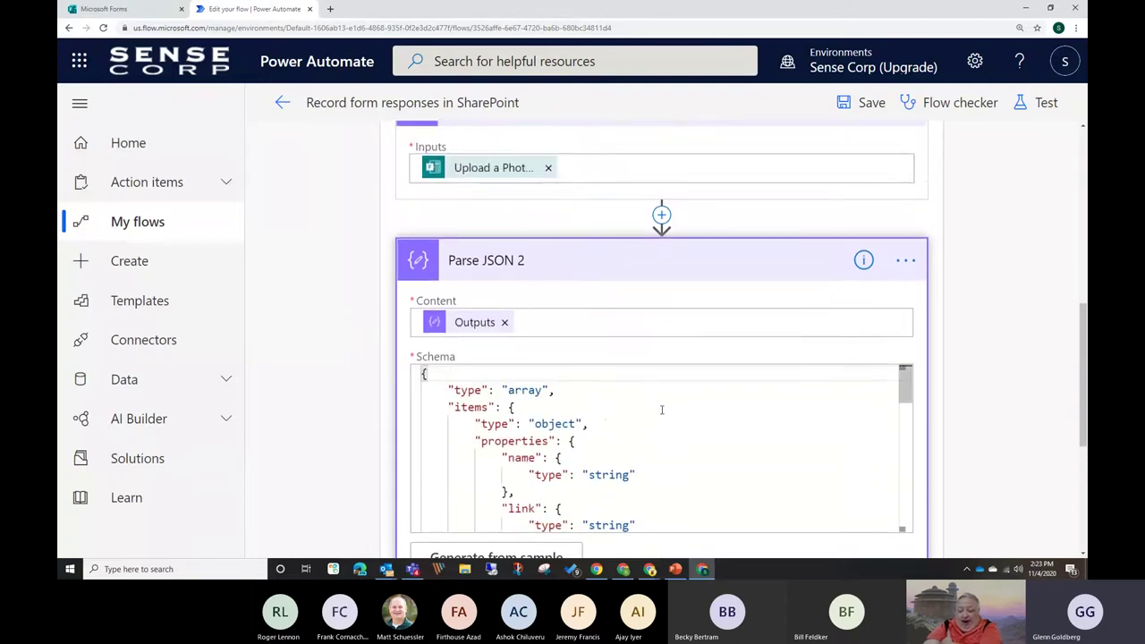
pyautogui.scroll(2, 996, 350)
pyautogui.scroll(-4, 996, 342)
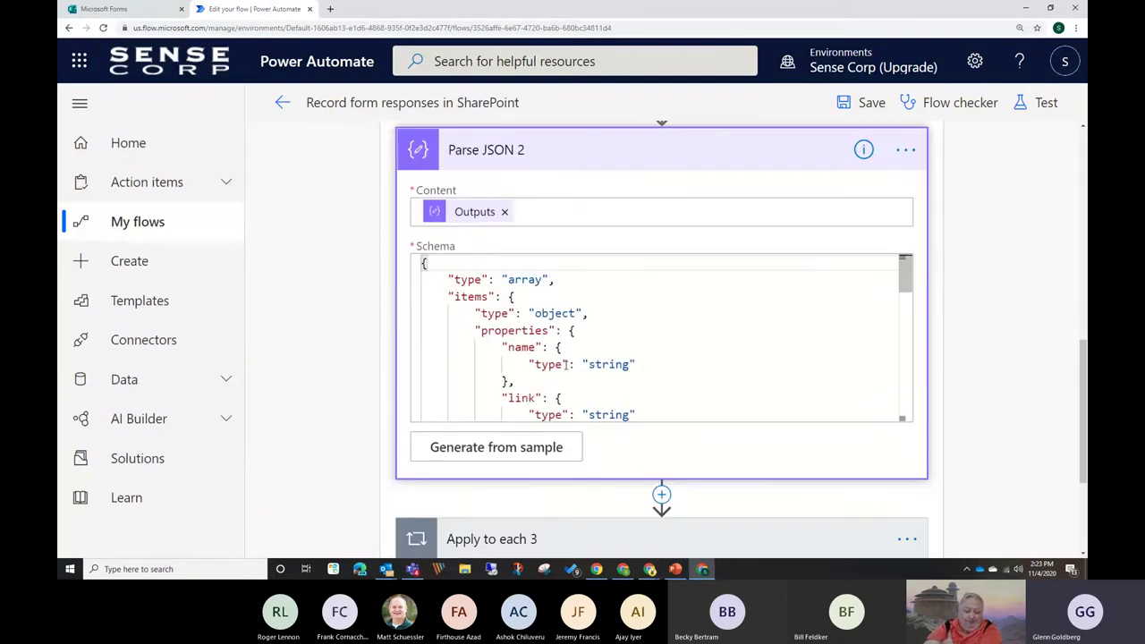
pyautogui.scroll(-12, 565, 364)
pyautogui.scroll(5, 586, 332)
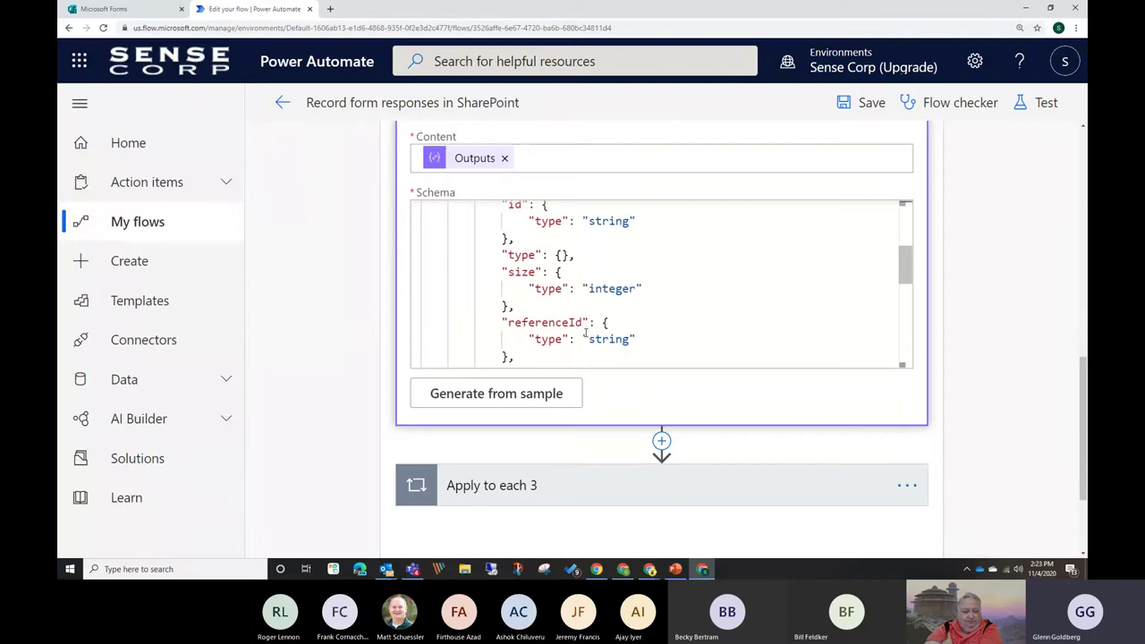
pyautogui.scroll(8, 586, 333)
pyautogui.scroll(-3, 537, 358)
pyautogui.scroll(3, 529, 358)
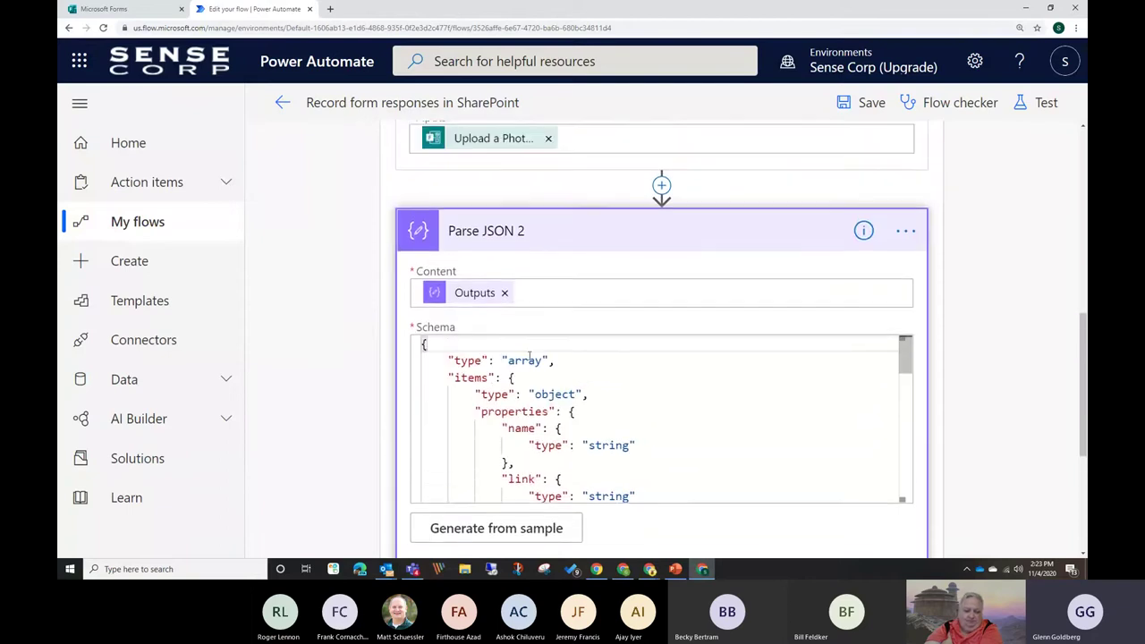
pyautogui.scroll(1, 530, 359)
pyautogui.scroll(-8, 592, 457)
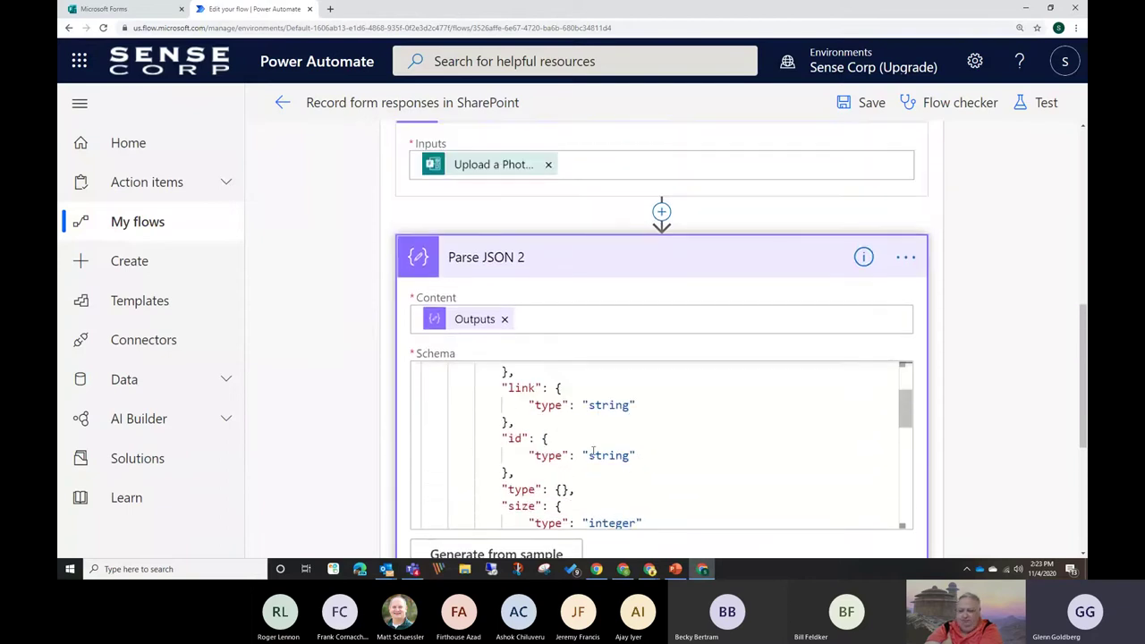
pyautogui.scroll(-2, 589, 450)
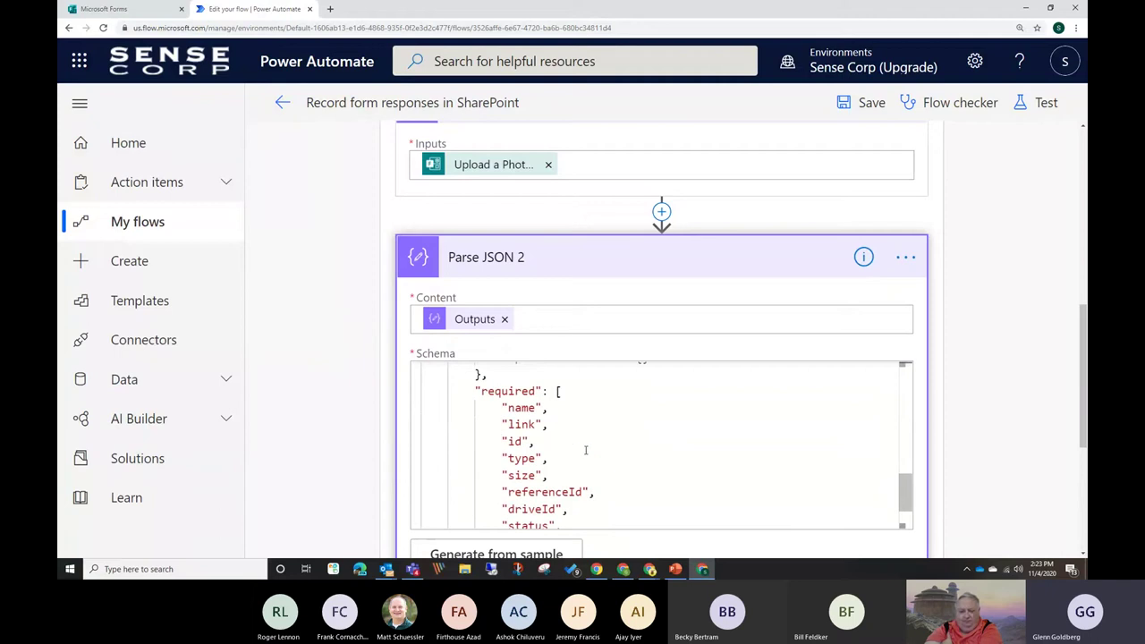
pyautogui.scroll(-2, 533, 462)
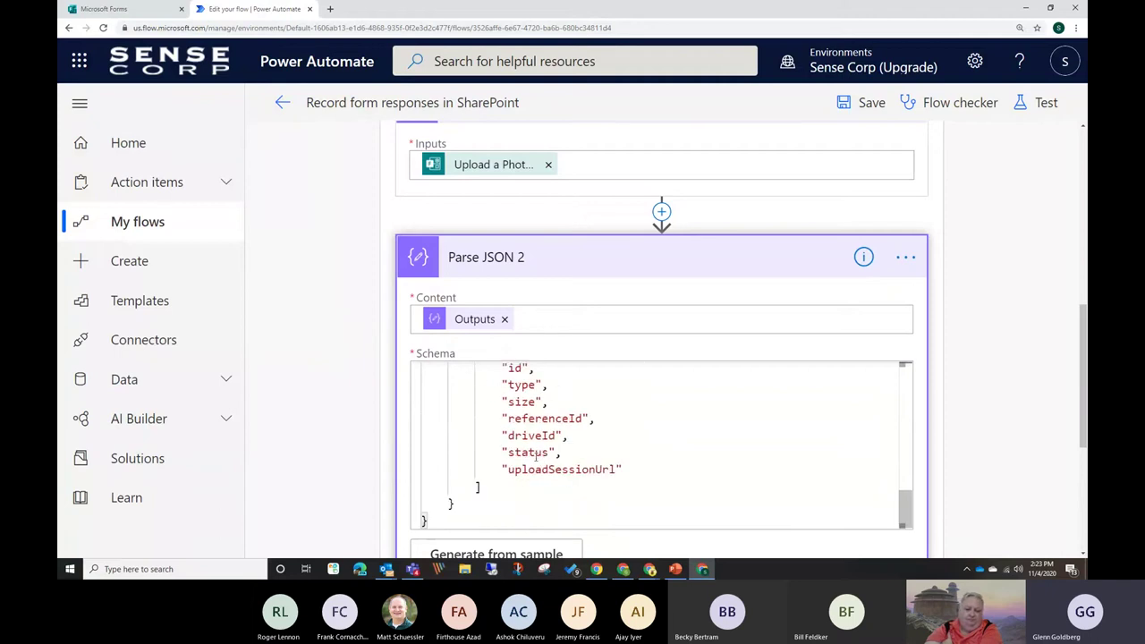
pyautogui.scroll(-1, 521, 458)
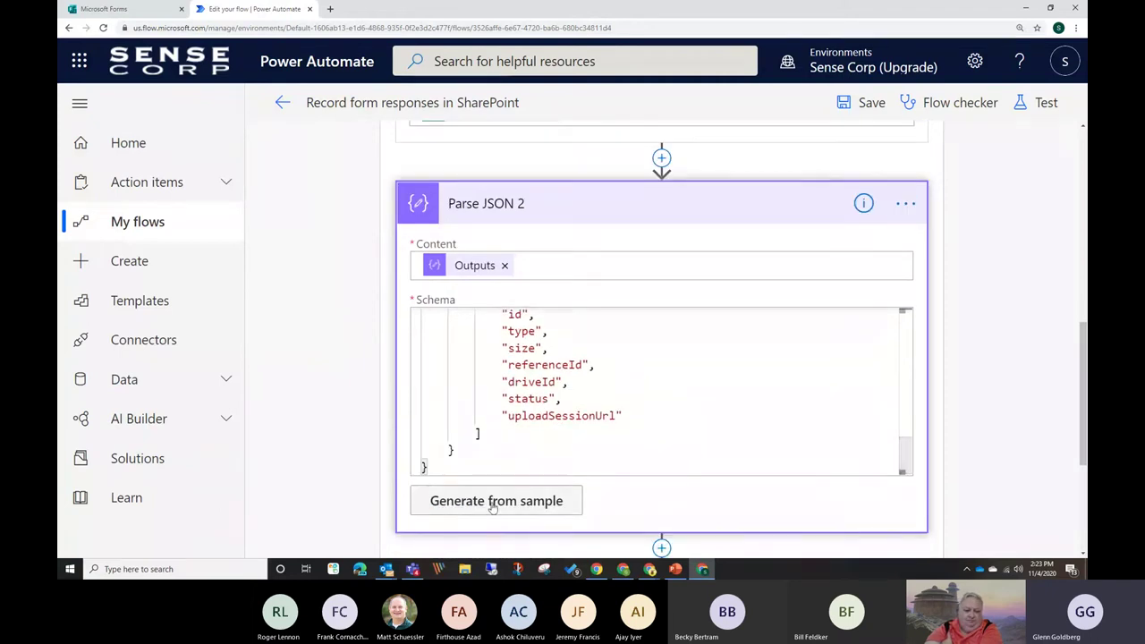
pyautogui.scroll(-2, 498, 403)
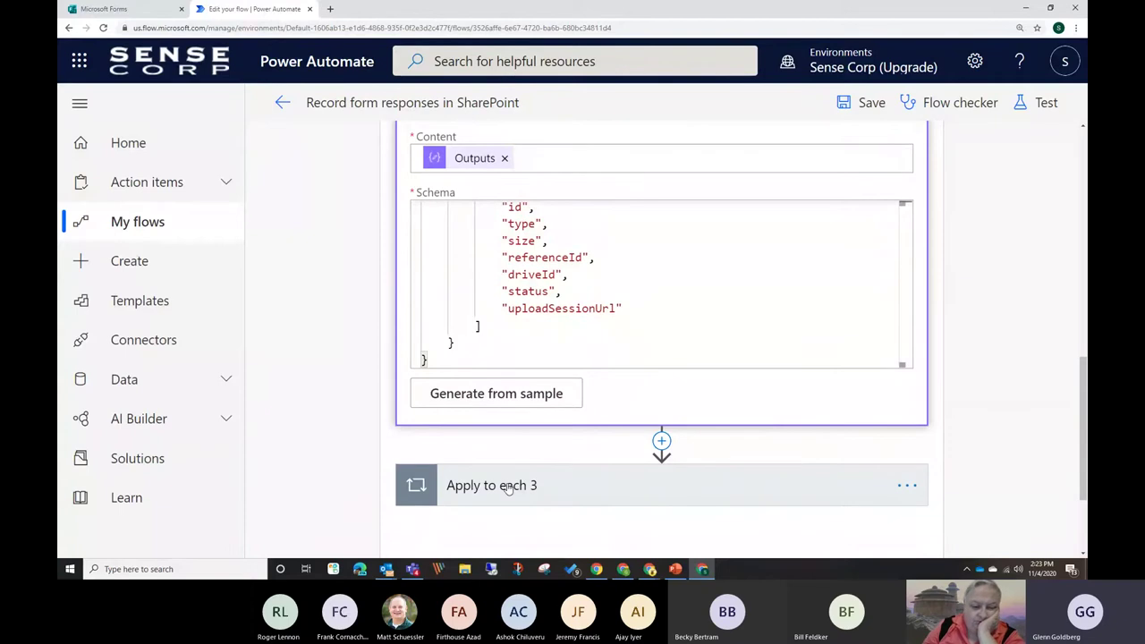
pyautogui.scroll(5, 600, 333)
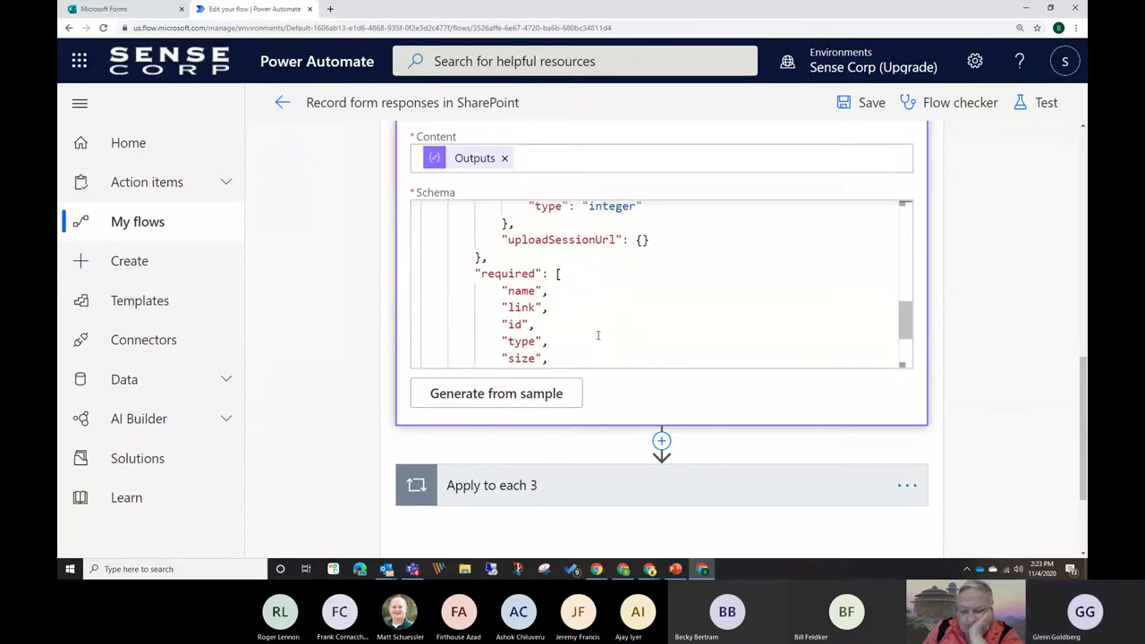
pyautogui.scroll(2, 993, 356)
pyautogui.scroll(3, 661, 385)
pyautogui.scroll(2, 953, 350)
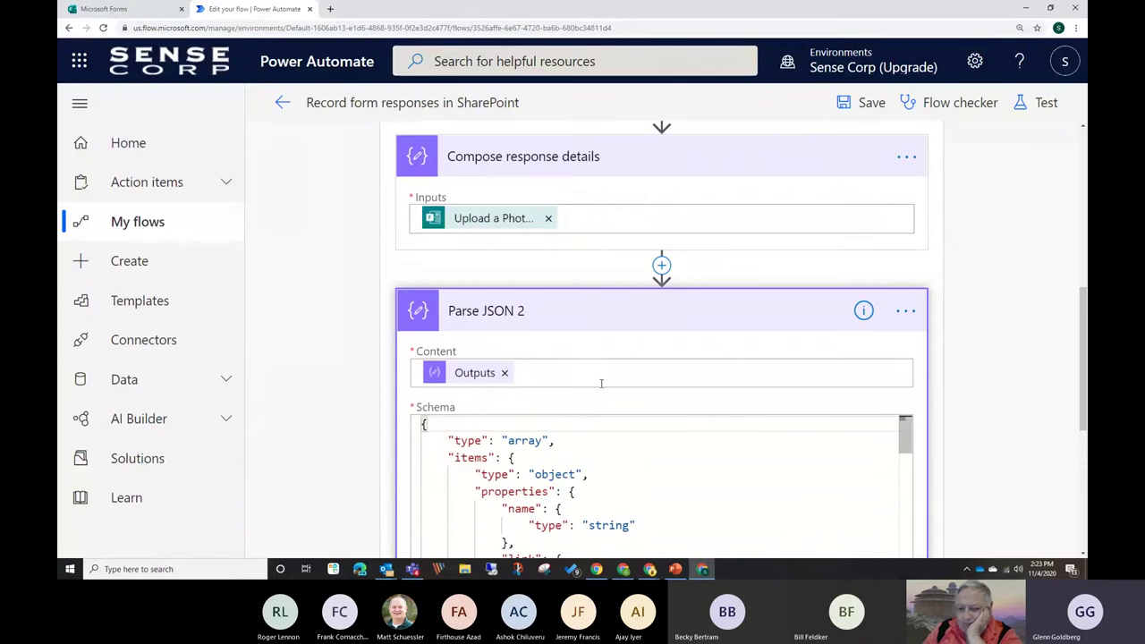
pyautogui.scroll(-1, 994, 348)
pyautogui.scroll(-1, 995, 349)
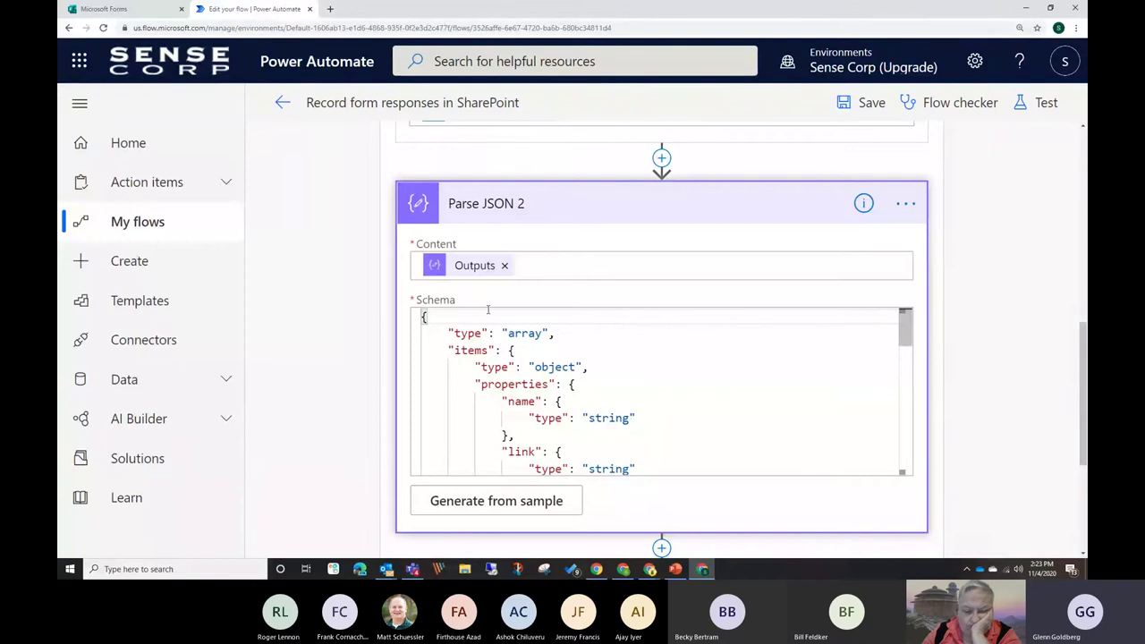
# Leave the editor and open the flow's Nov 2, 08:08 AM run details.
pyautogui.click(282, 103)
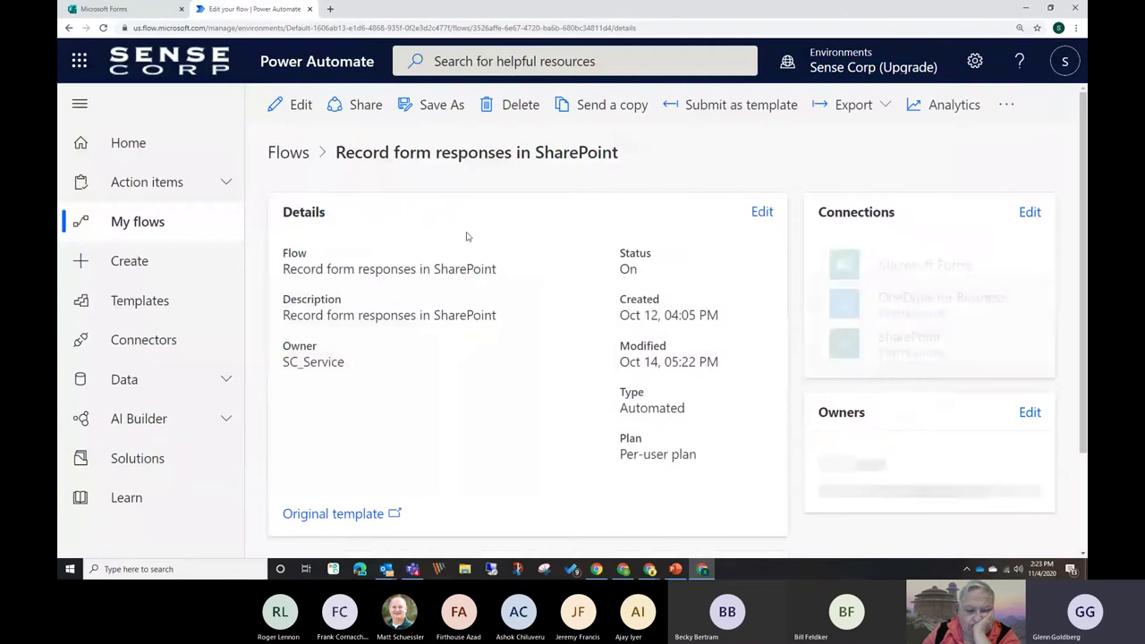
pyautogui.scroll(-2, 474, 231)
pyautogui.scroll(-2, 455, 322)
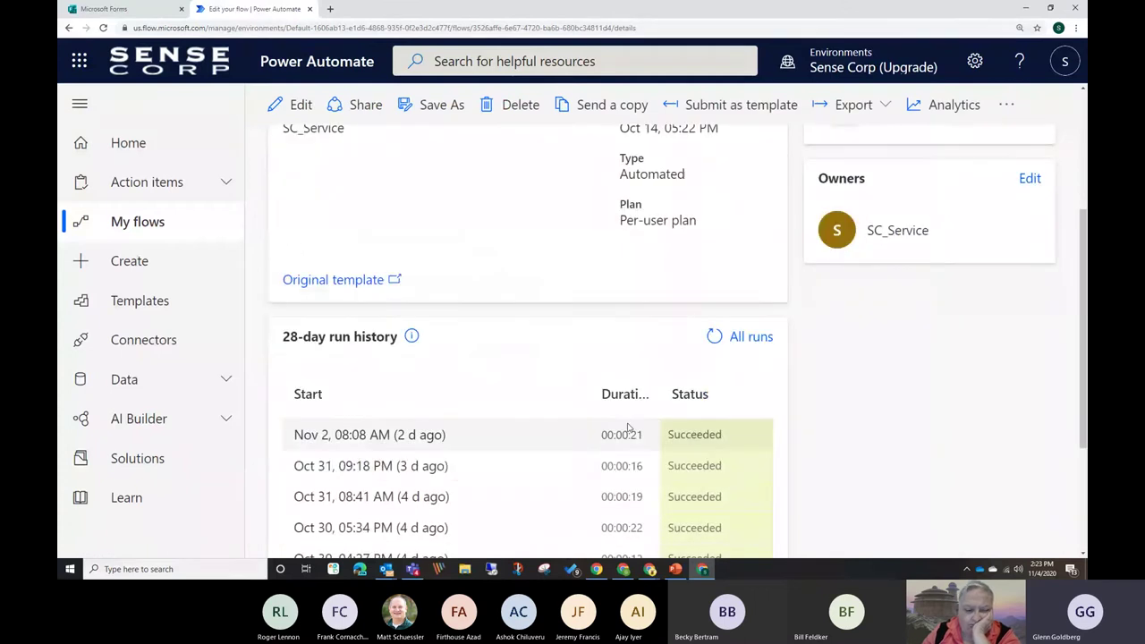
pyautogui.click(368, 434)
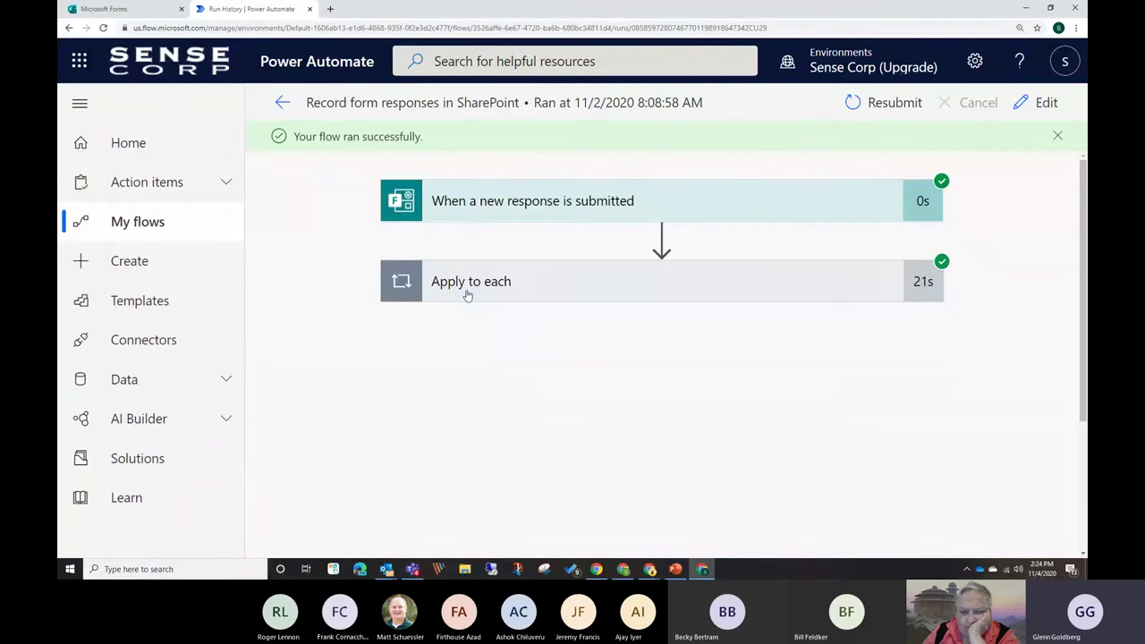
# Expand the form trigger step to review its inputs and outputs.
pyautogui.click(486, 205)
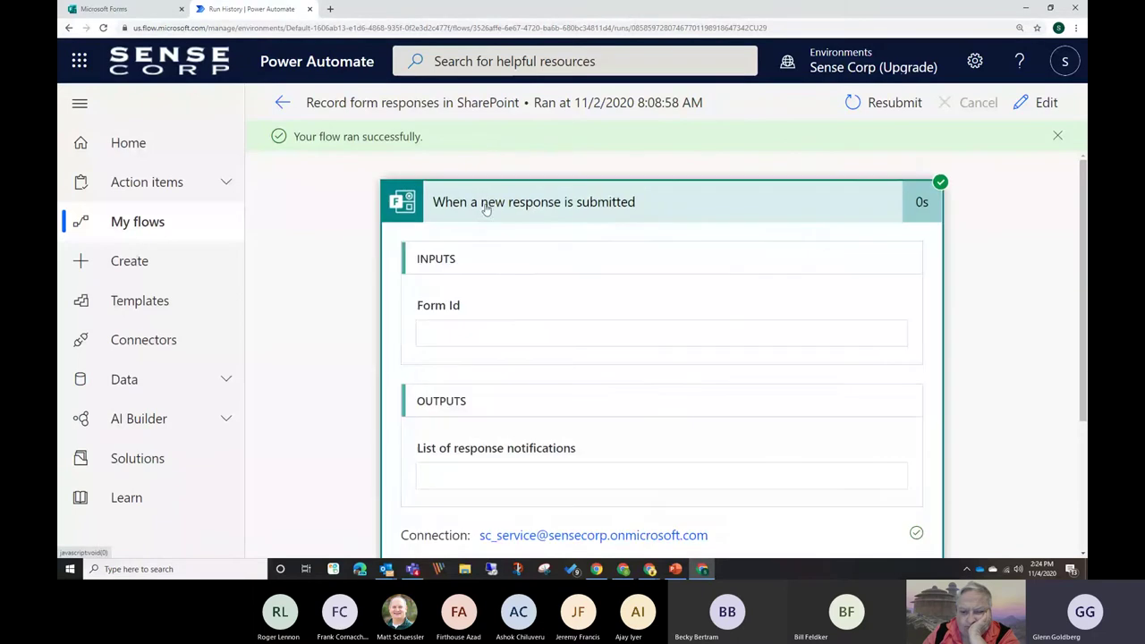
pyautogui.scroll(-3, 522, 263)
pyautogui.scroll(-3, 550, 311)
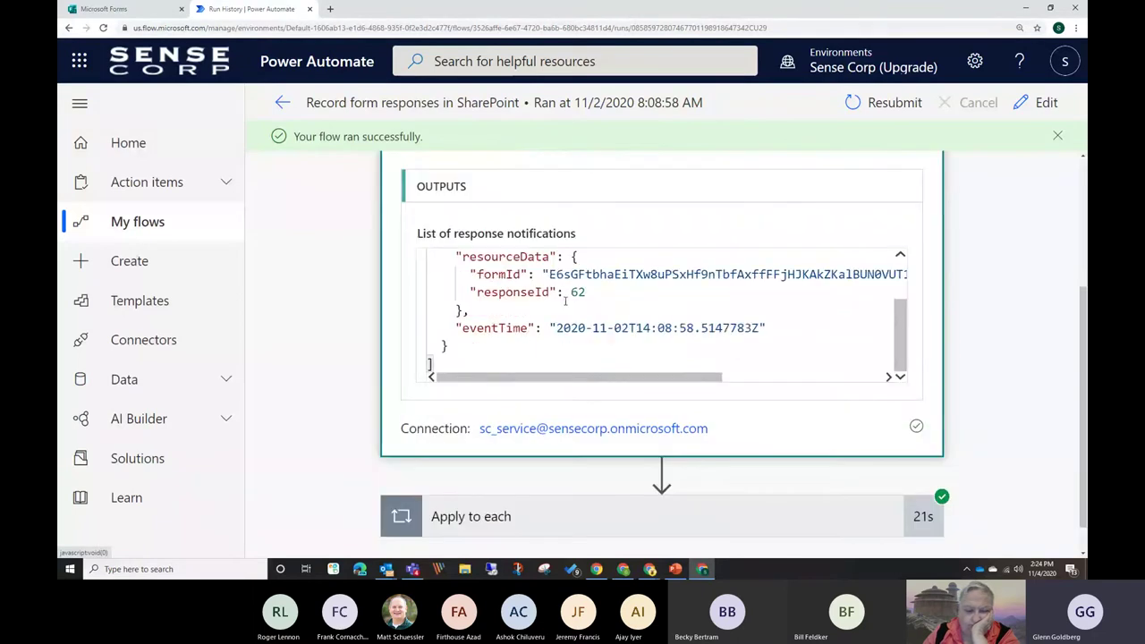
pyautogui.scroll(3, 572, 311)
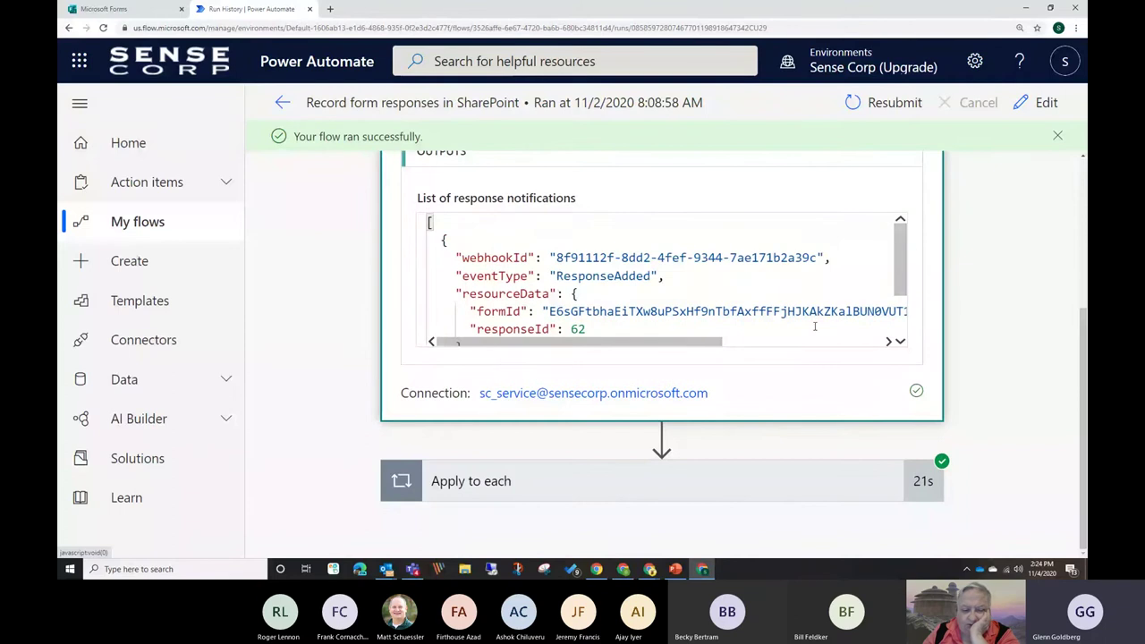
pyautogui.scroll(-2, 595, 314)
pyautogui.scroll(-1, 353, 344)
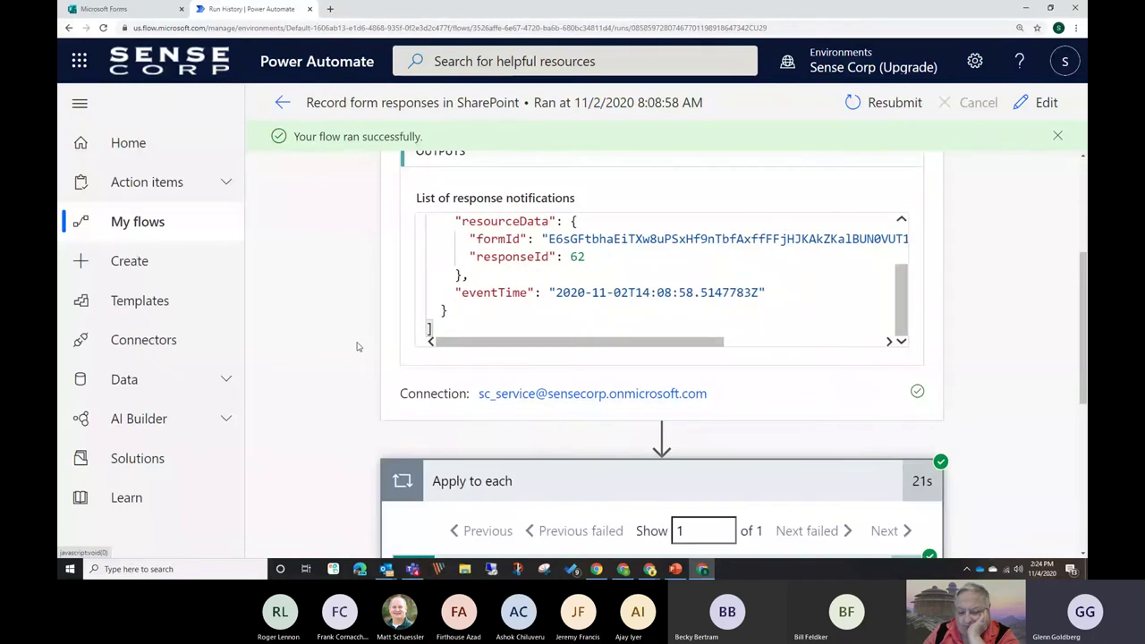
pyautogui.scroll(-3, 353, 344)
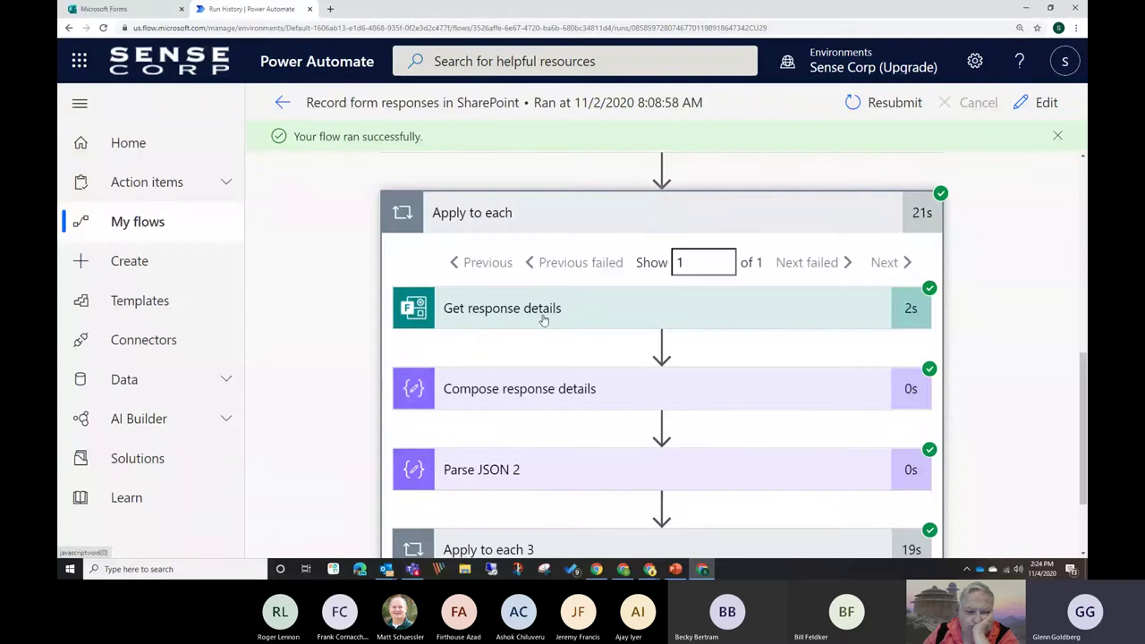
# Expand Get response details and select the response's whole body JSON.
pyautogui.click(445, 312)
pyautogui.scroll(-3, 358, 260)
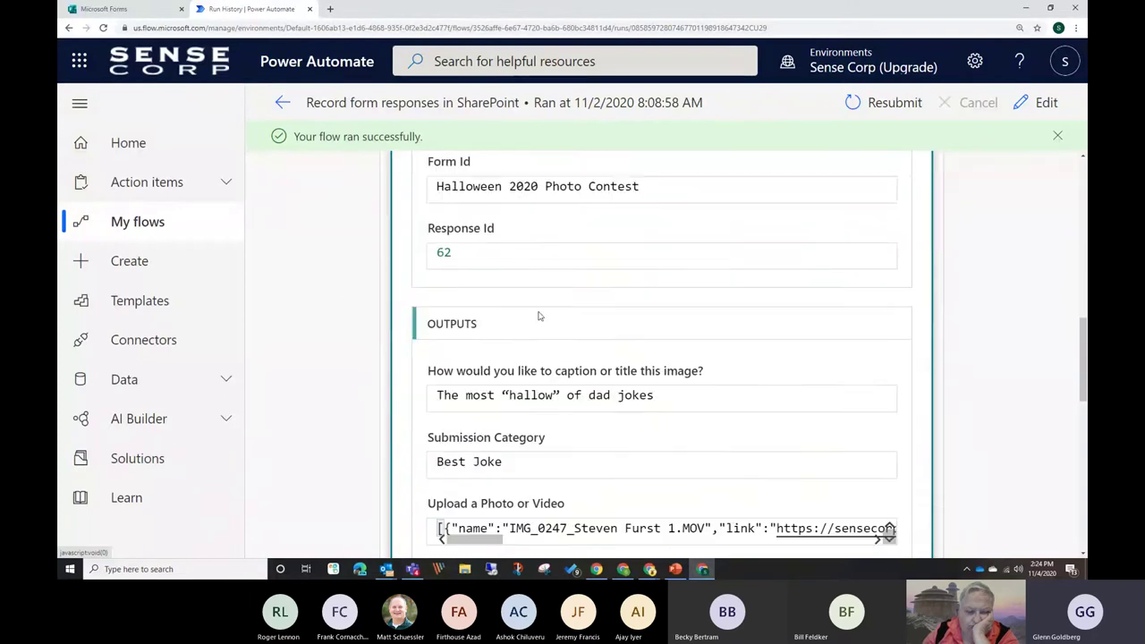
pyautogui.scroll(-3, 545, 319)
pyautogui.scroll(2, 573, 322)
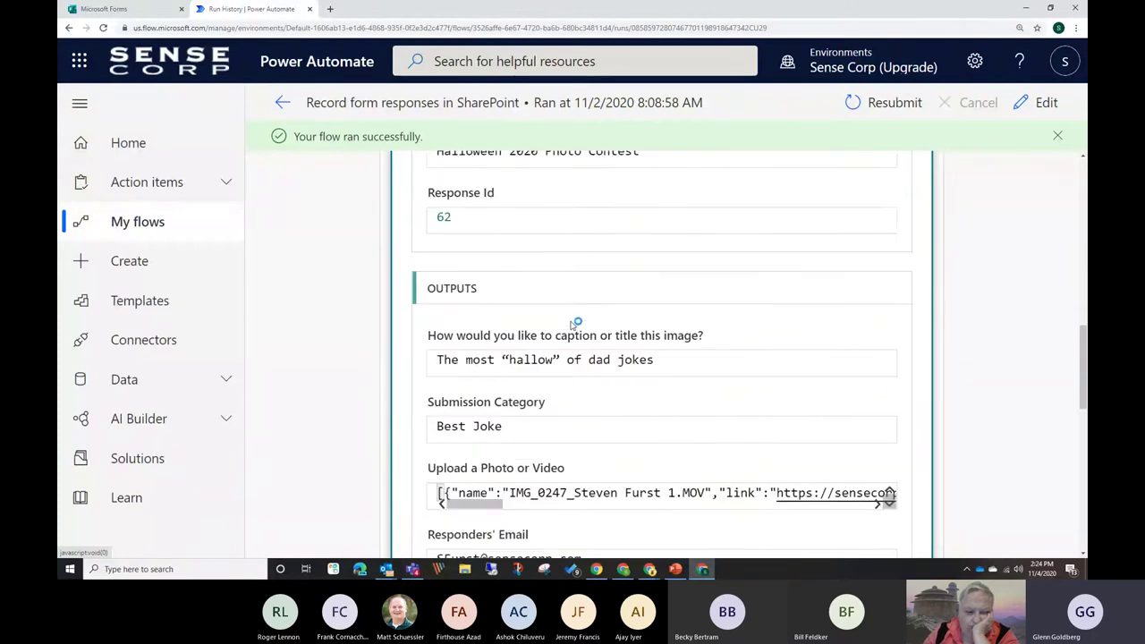
pyautogui.scroll(2, 574, 324)
pyautogui.scroll(-6, 572, 295)
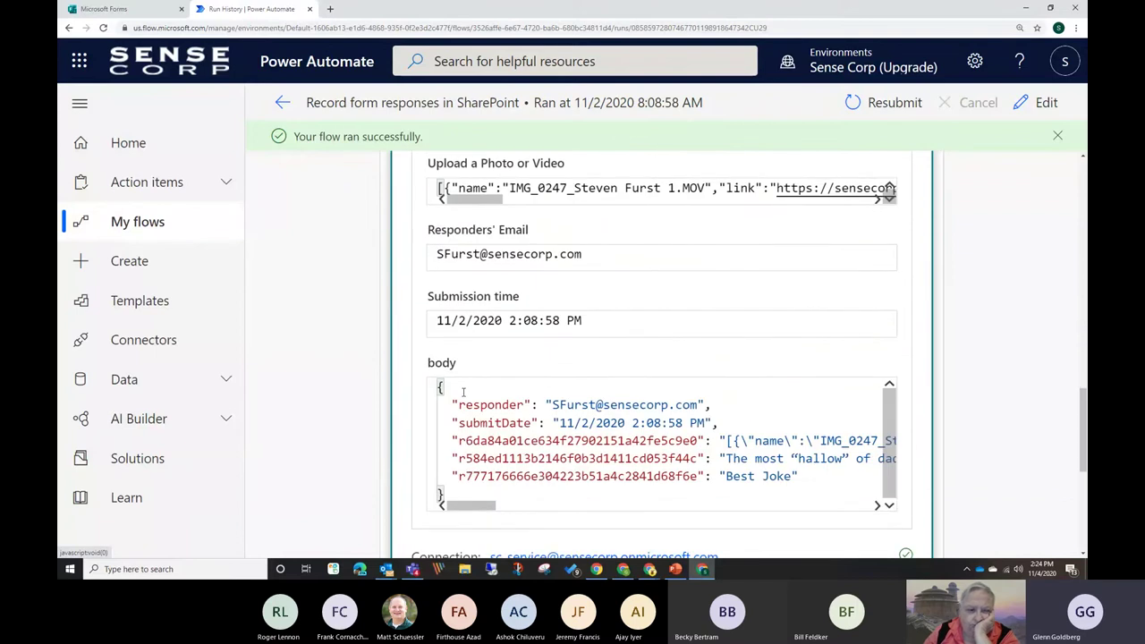
pyautogui.moveTo(439, 386); pyautogui.dragTo(493, 502)
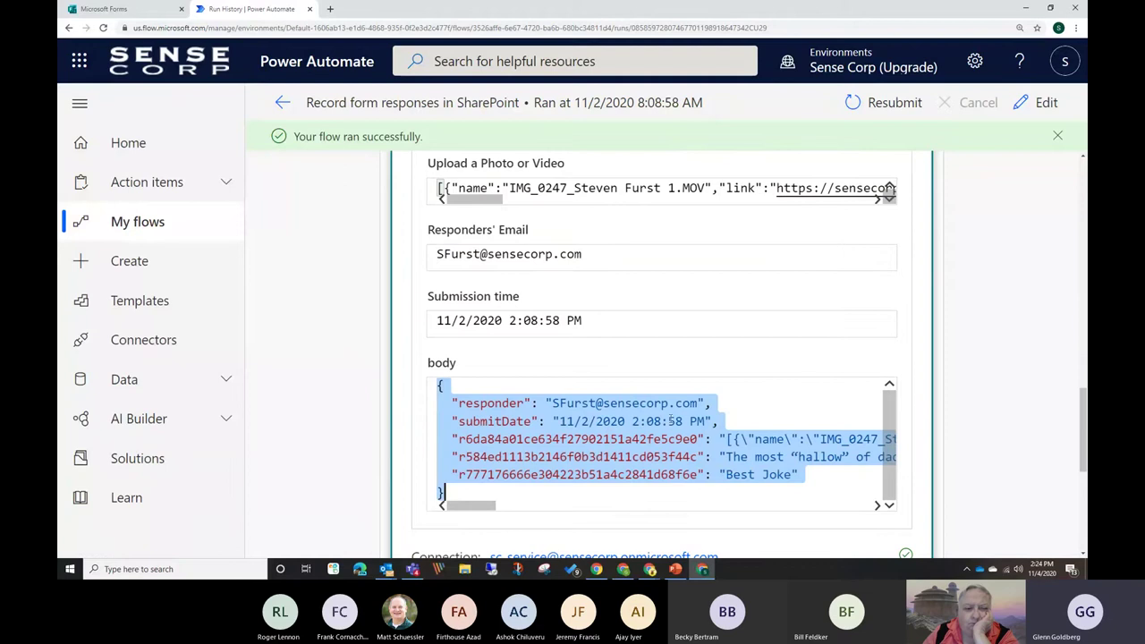
pyautogui.scroll(6, 596, 325)
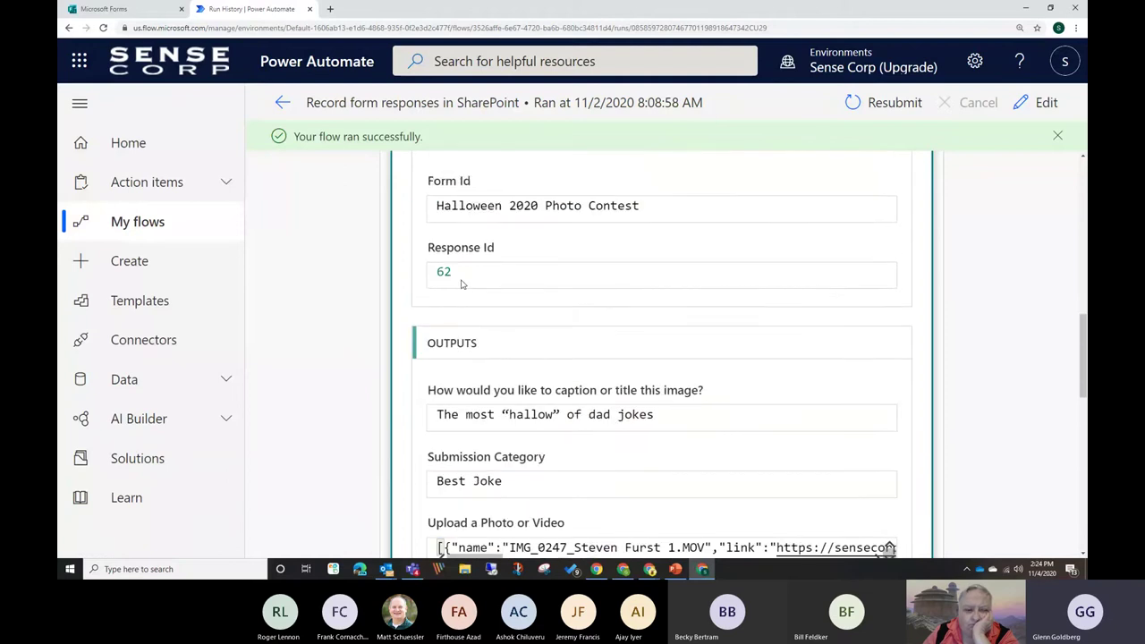
pyautogui.scroll(-6, 527, 332)
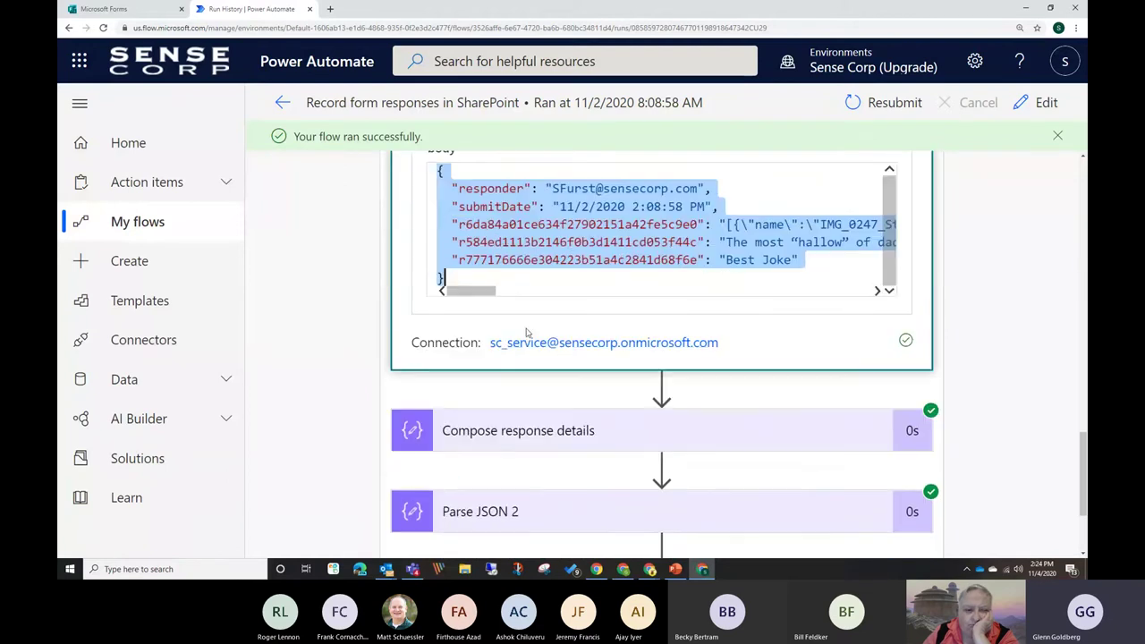
# Expand the Compose response details step in the run.
pyautogui.click(484, 434)
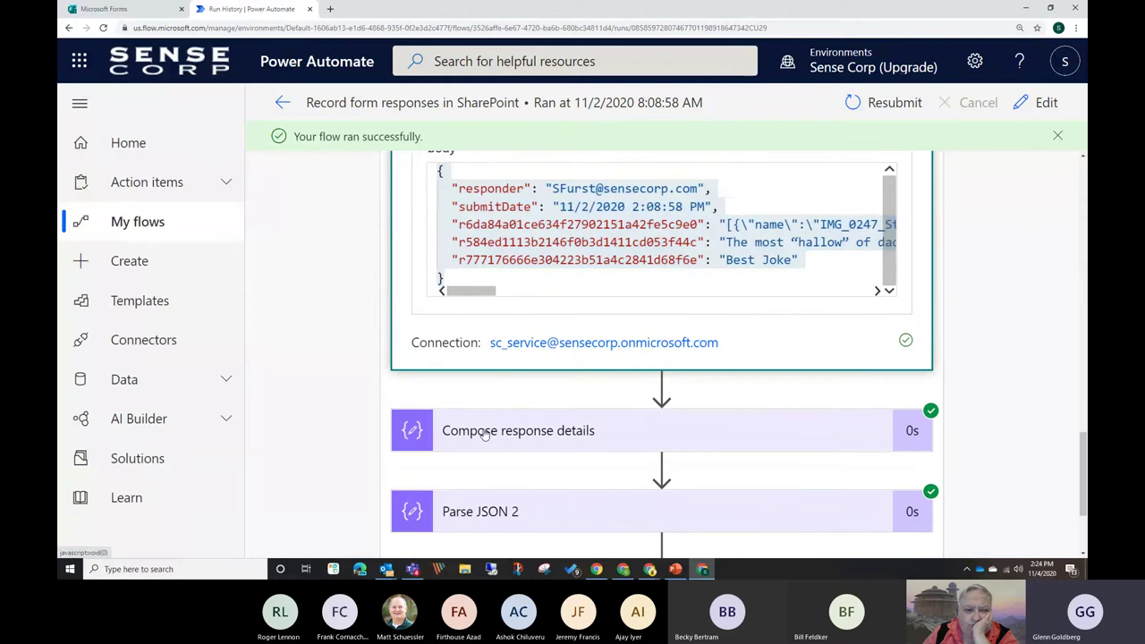
pyautogui.scroll(-1, 349, 271)
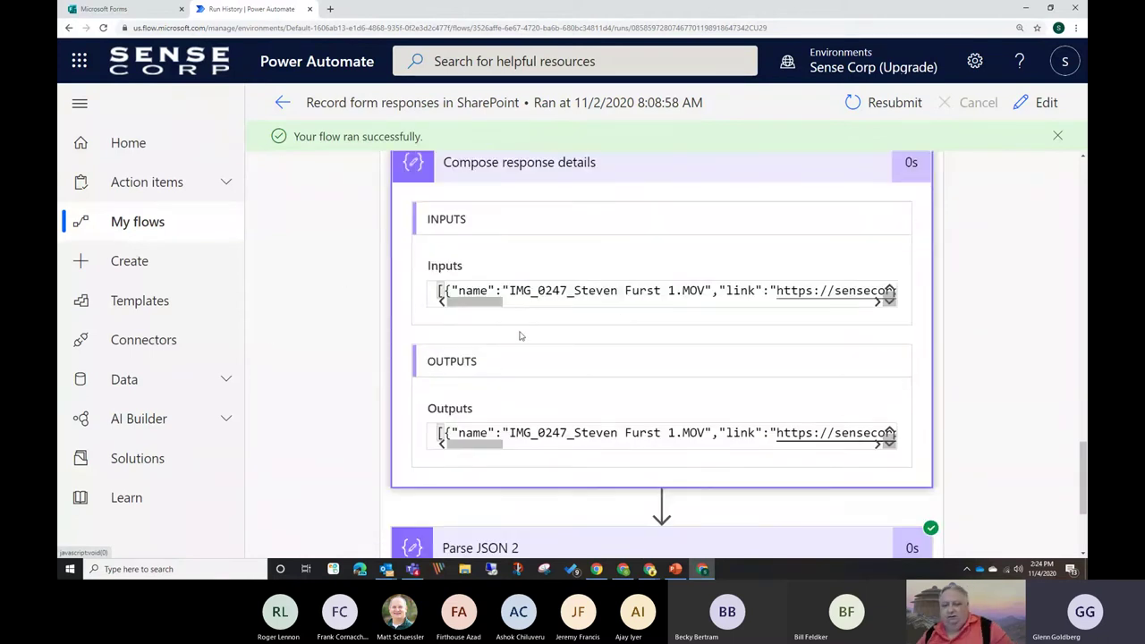
pyautogui.scroll(1, 697, 319)
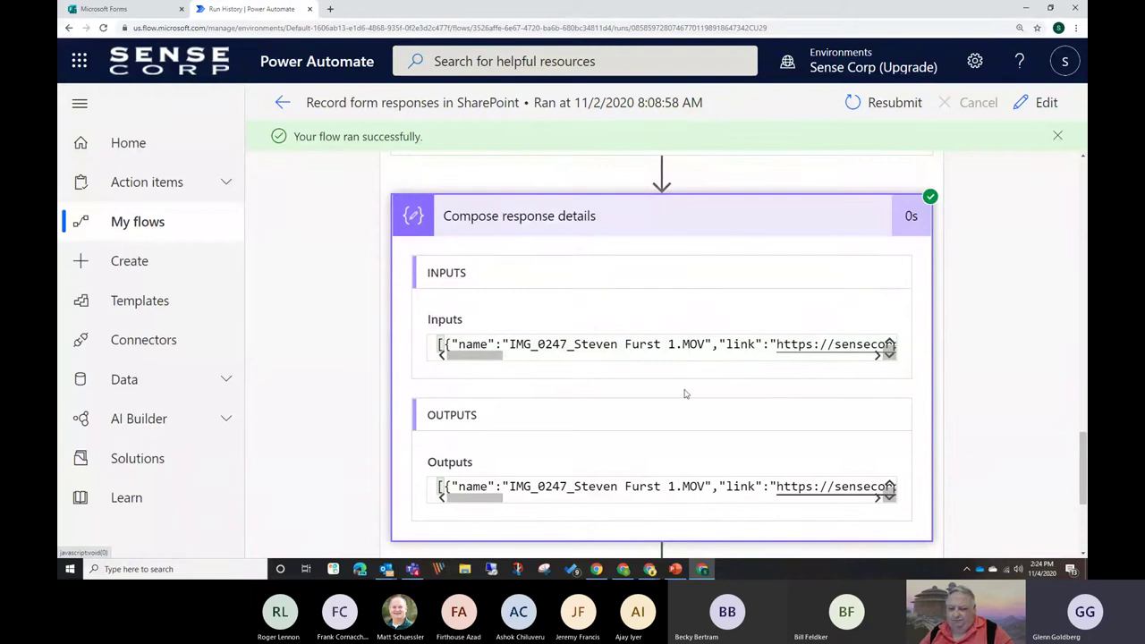
pyautogui.scroll(-5, 626, 376)
# Expand Parse JSON 2 and copy its entire Body output JSON.
pyautogui.click(502, 355)
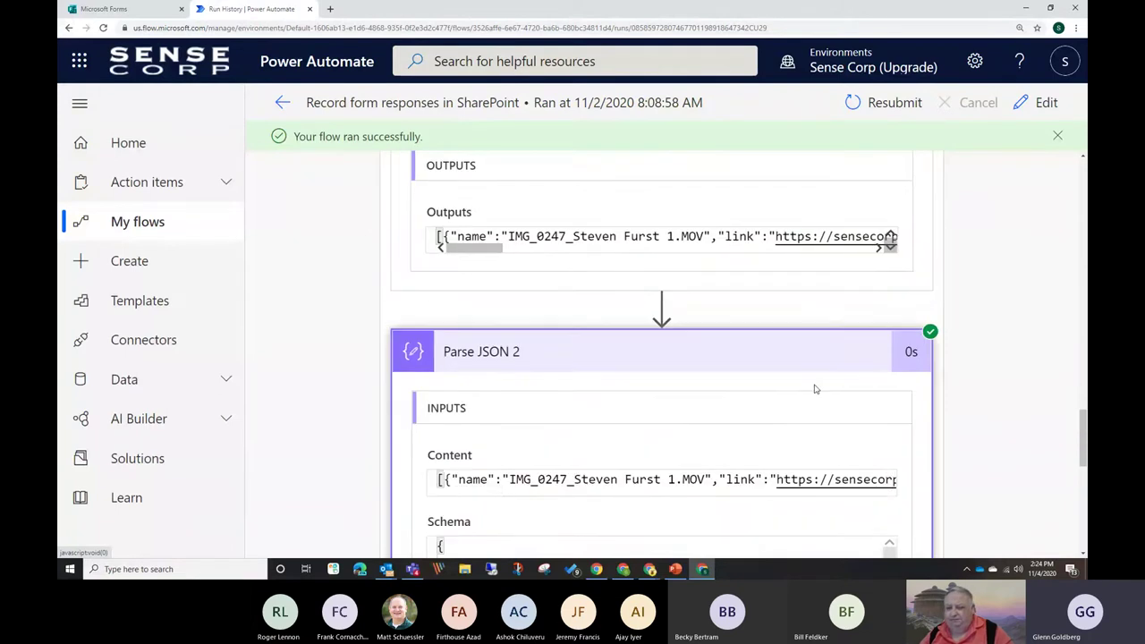
pyautogui.scroll(-3, 649, 393)
pyautogui.scroll(-2, 585, 367)
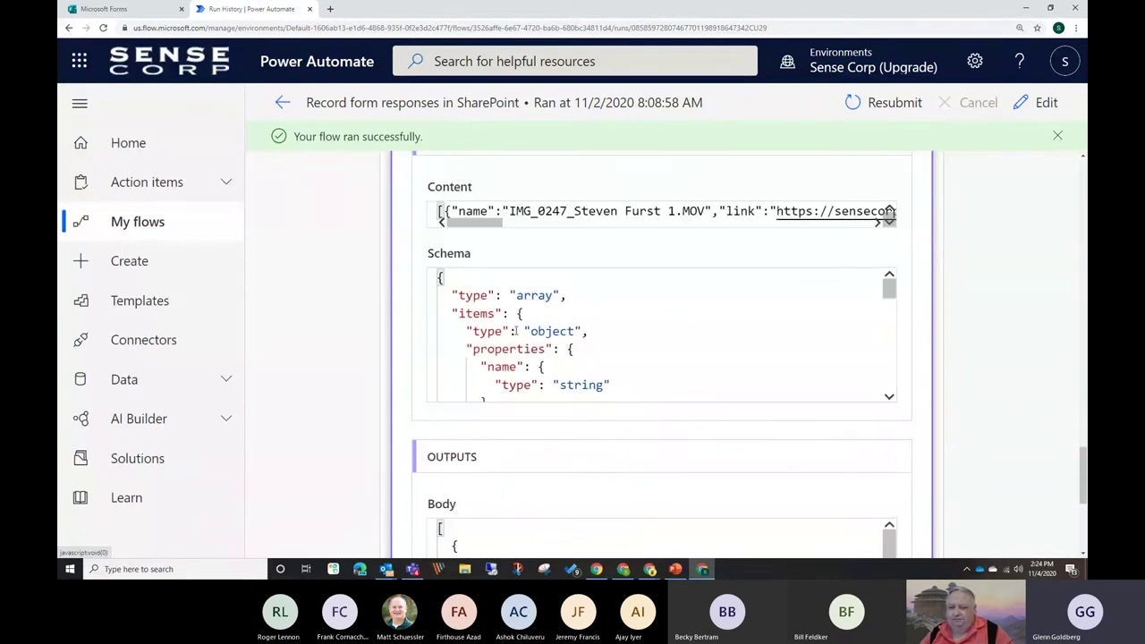
pyautogui.scroll(-3, 618, 358)
pyautogui.scroll(7, 619, 369)
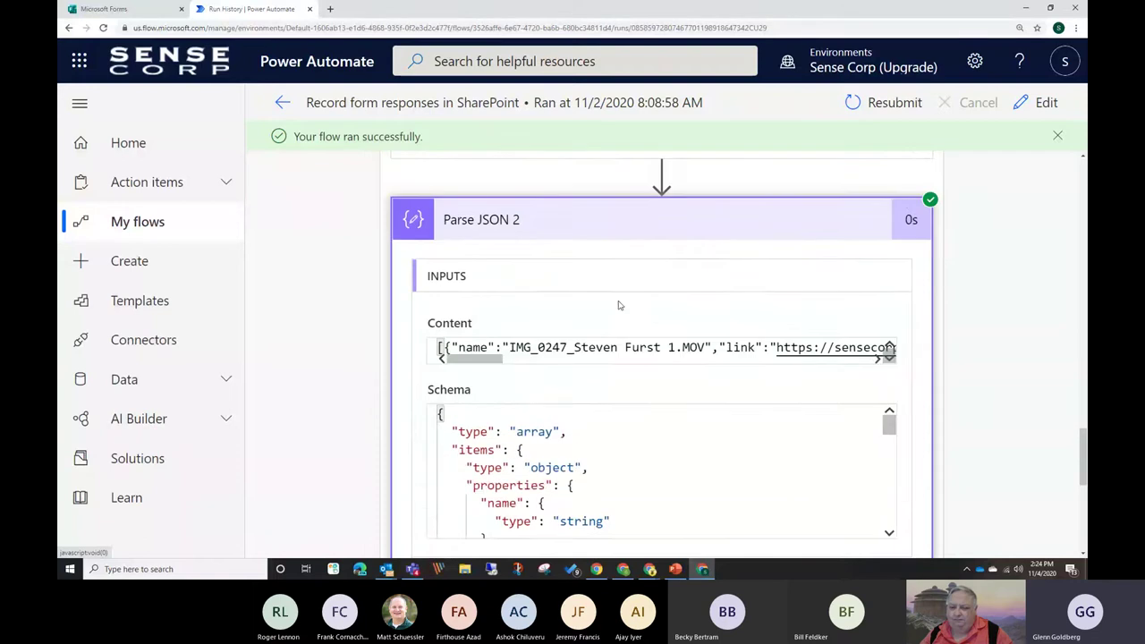
pyautogui.scroll(-3, 548, 402)
pyautogui.scroll(-9, 381, 347)
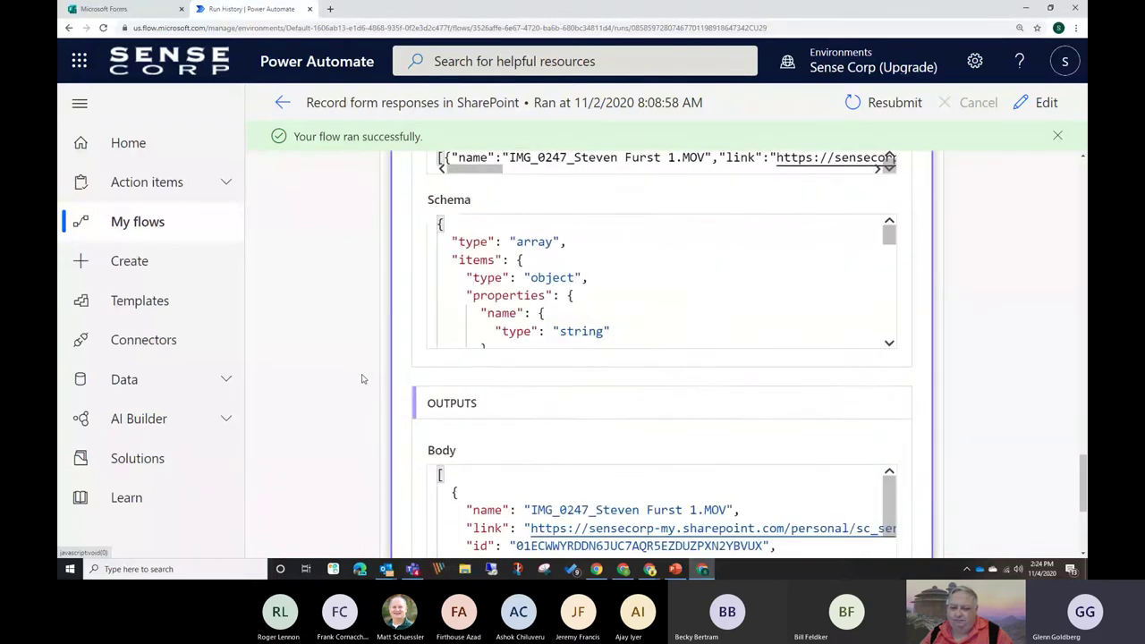
pyautogui.moveTo(440, 260); pyautogui.dragTo(508, 387)
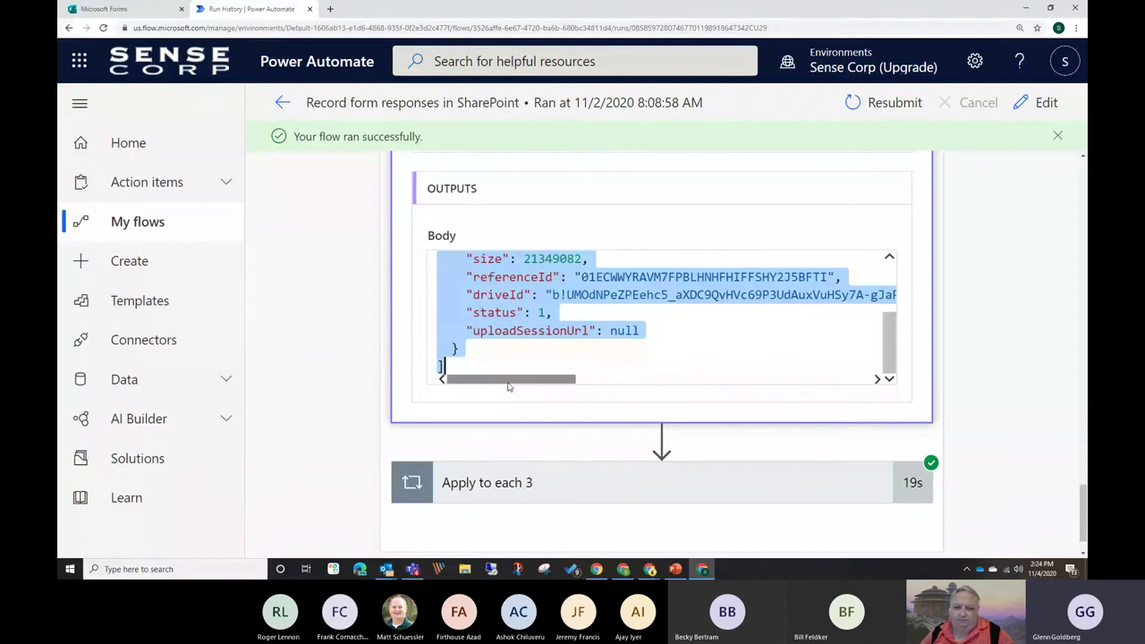
pyautogui.rightClick(491, 277)
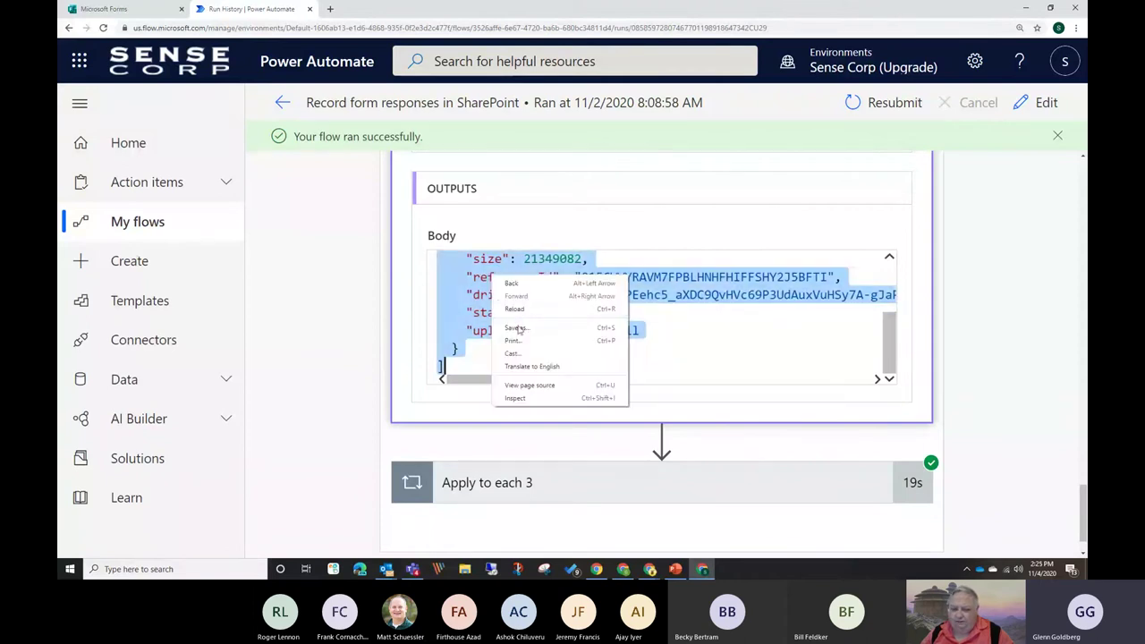
pyautogui.click(694, 359)
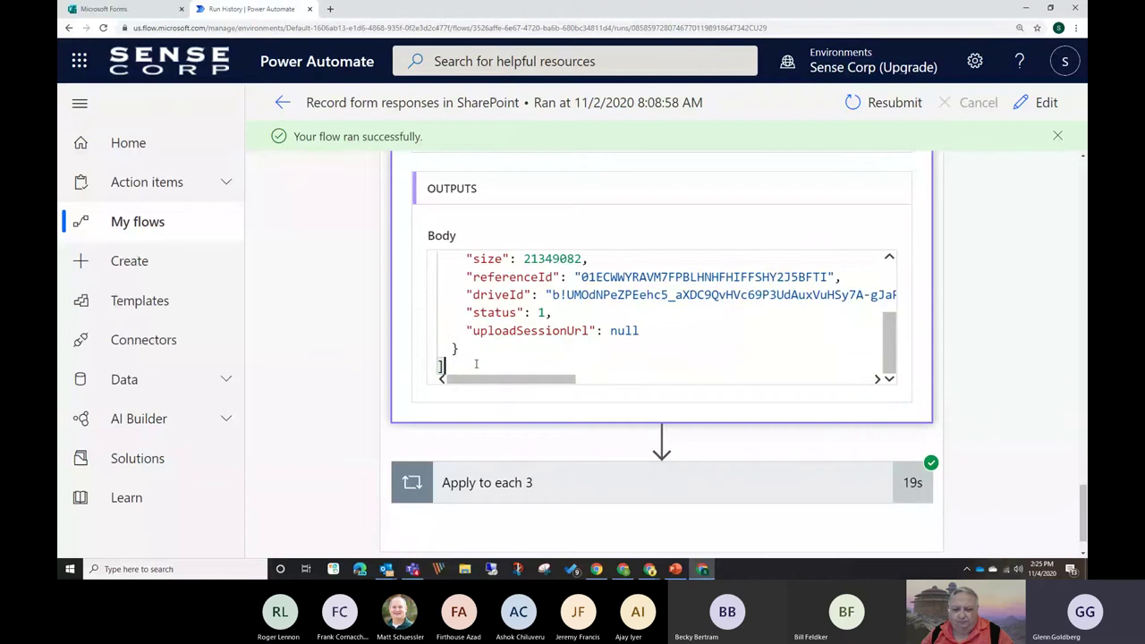
pyautogui.hotkey('ctrl', 'a')
# Deselect the JSON and return from the run details to the flow.
pyautogui.scroll(3, 456, 317)
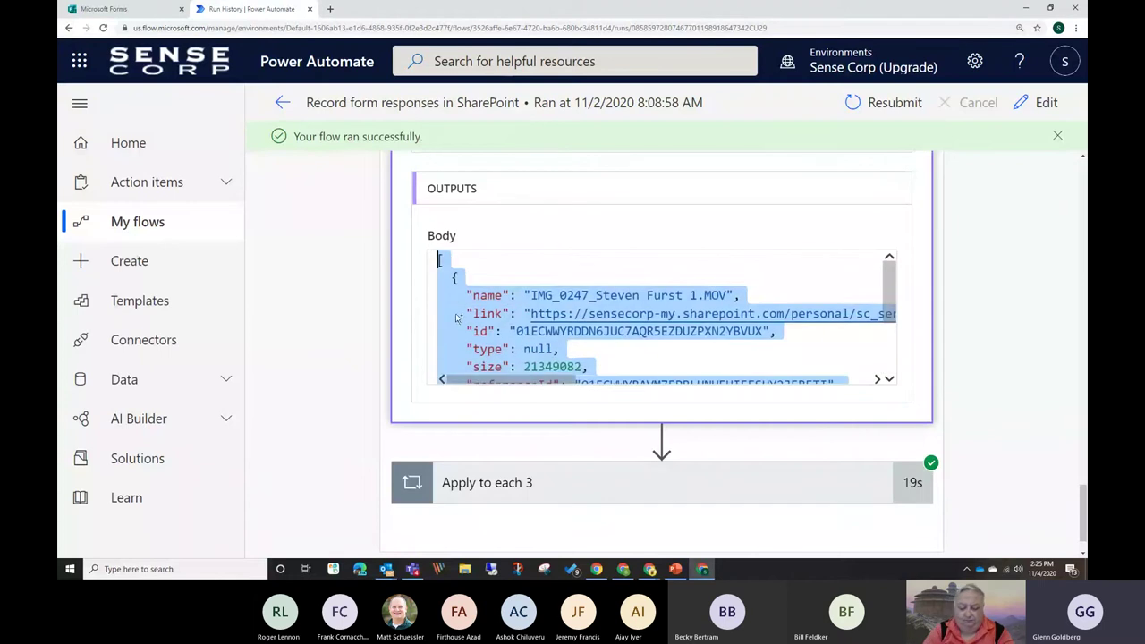
pyautogui.click(358, 298)
pyautogui.scroll(2, 367, 277)
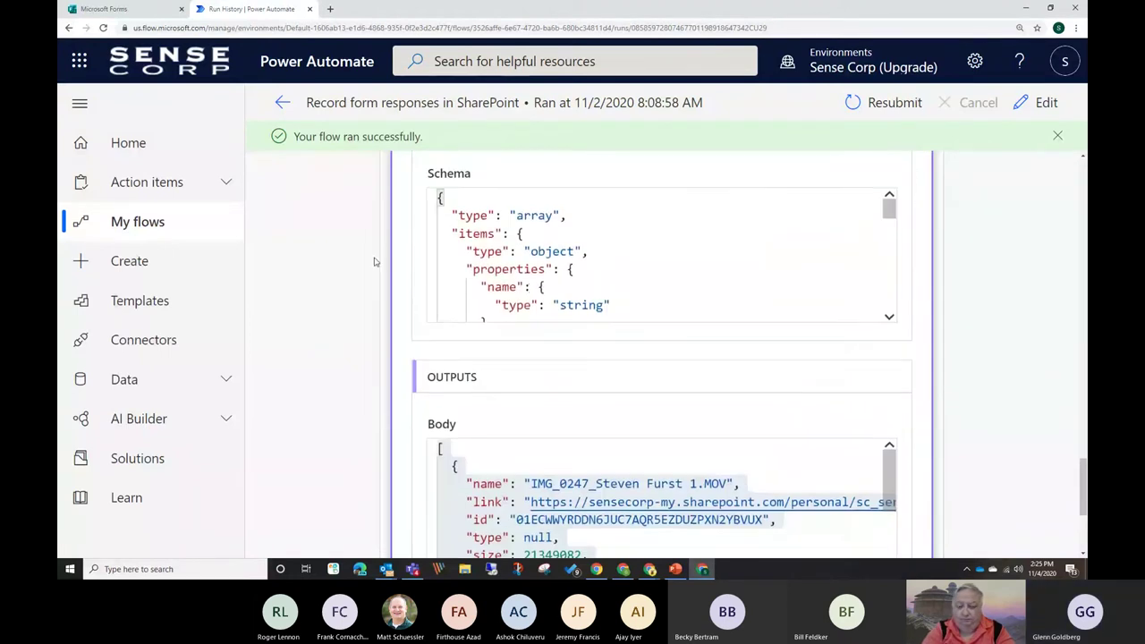
pyautogui.scroll(3, 376, 261)
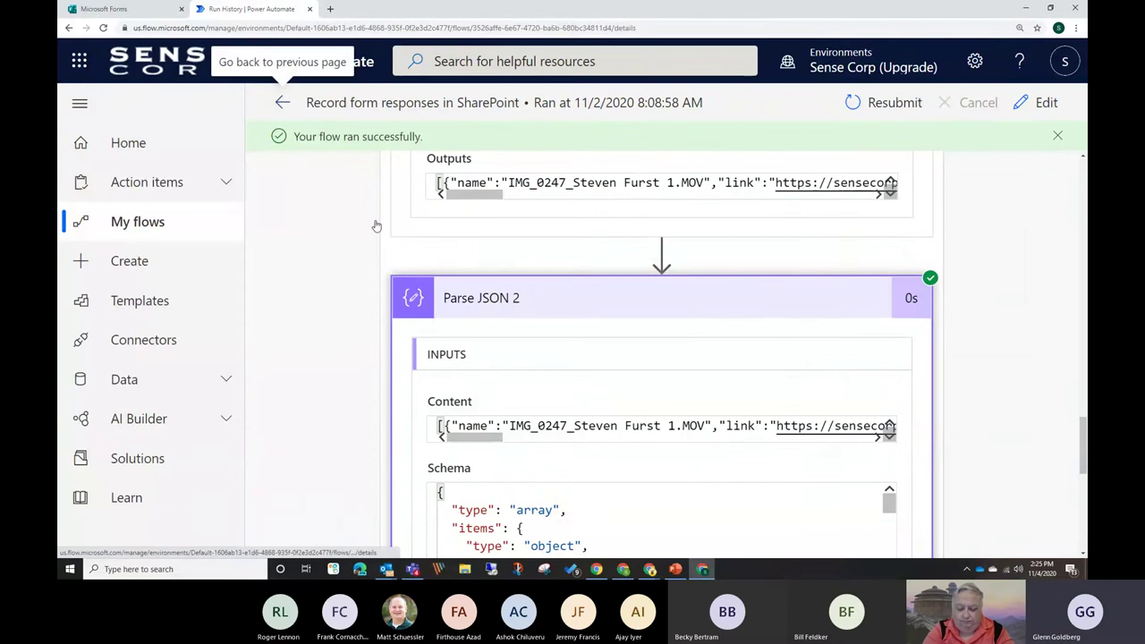
pyautogui.click(282, 102)
# Edit the flow and expand Apply to each and Parse JSON 2 down to its Schema.
pyautogui.click(288, 105)
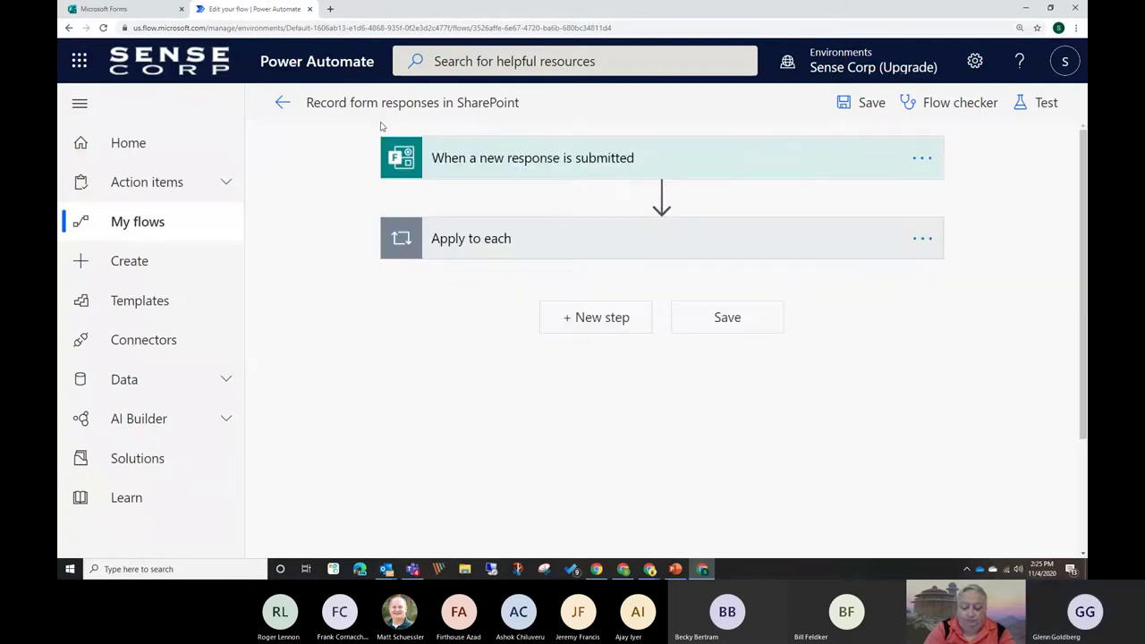
pyautogui.click(448, 238)
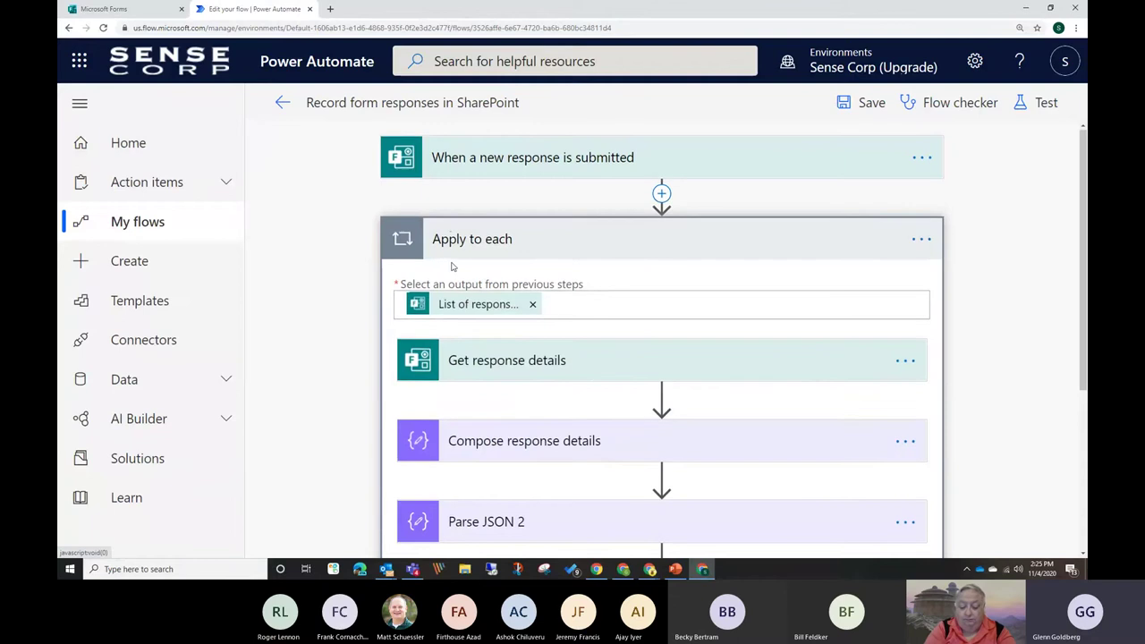
pyautogui.scroll(-2, 474, 241)
pyautogui.scroll(-2, 483, 232)
pyautogui.click(552, 259)
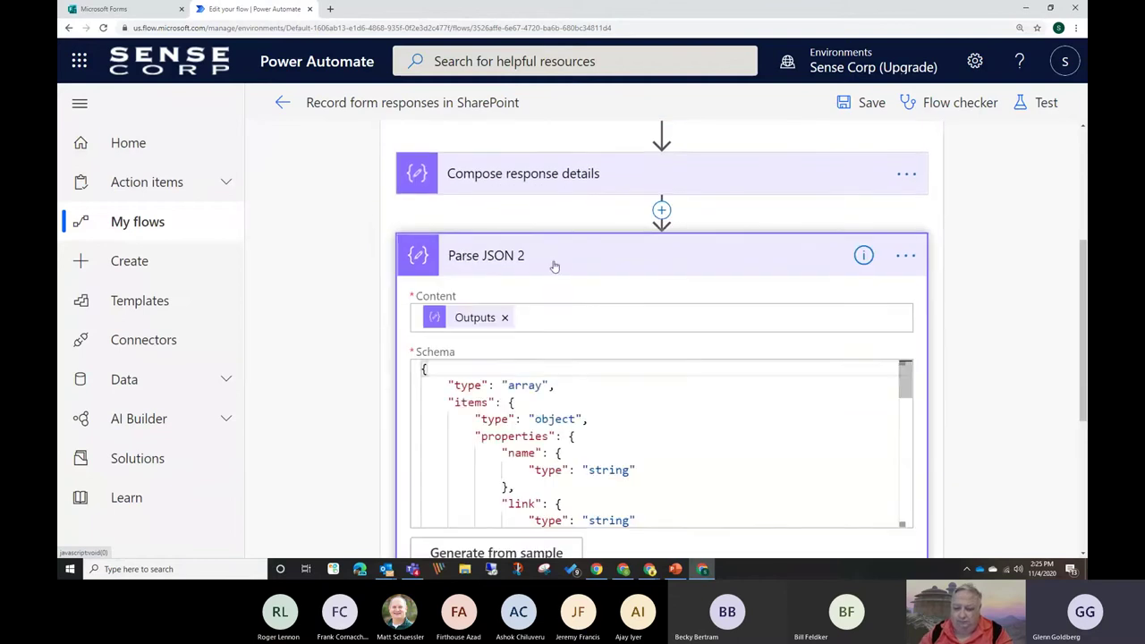
pyautogui.scroll(-5, 652, 294)
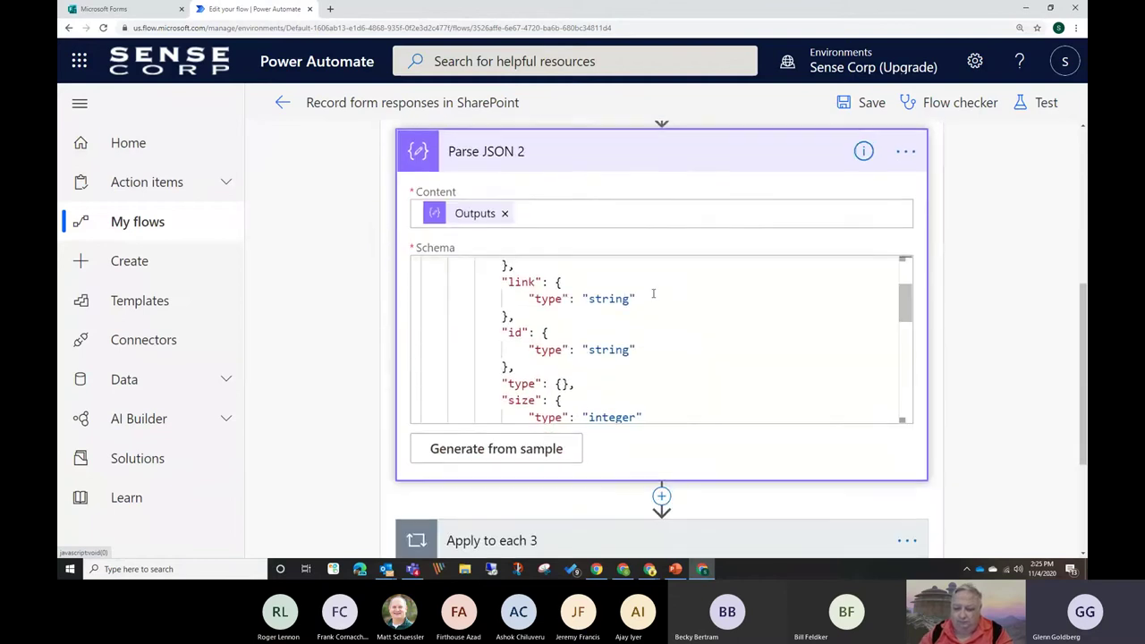
# Regenerate the Parse JSON 2 schema from the pasted run output sample.
pyautogui.click(483, 452)
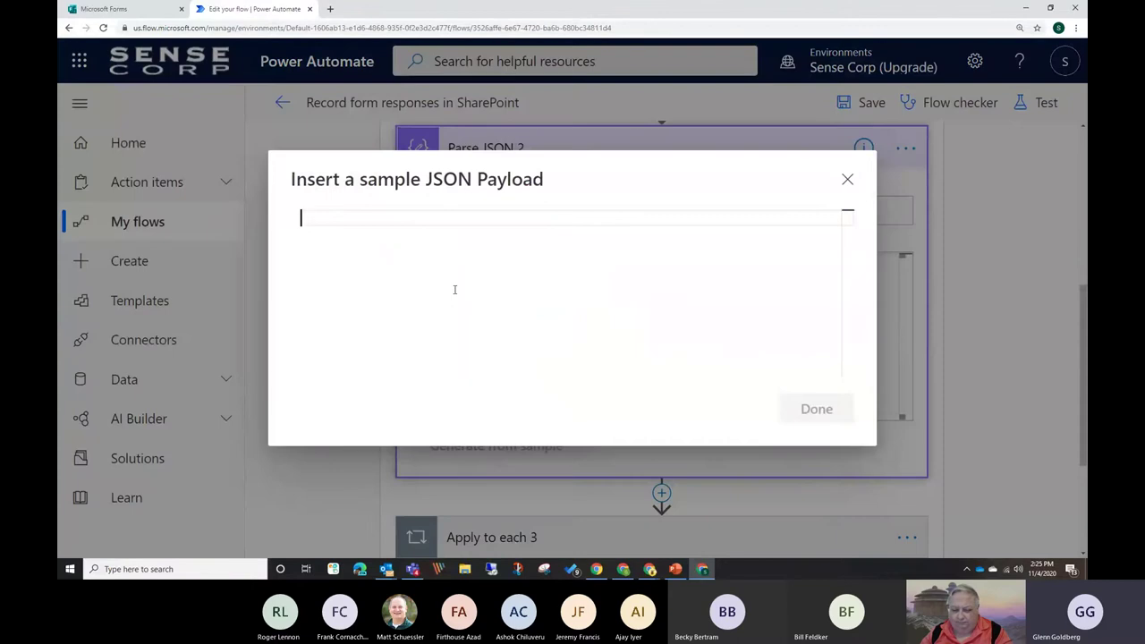
pyautogui.hotkey('ctrl', 'v')
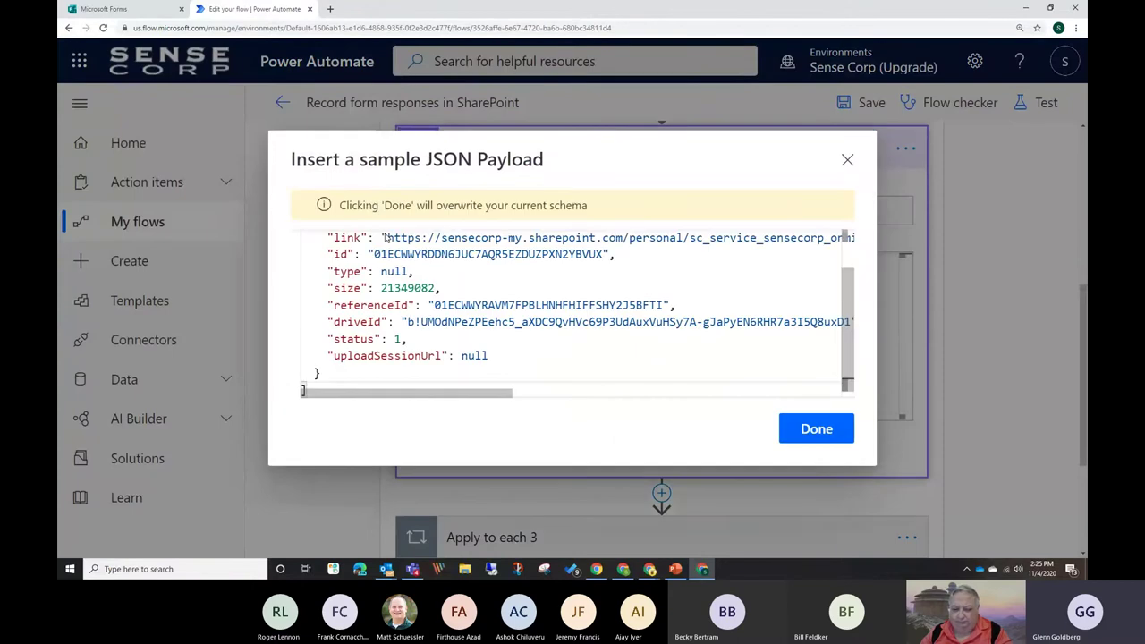
pyautogui.scroll(2, 427, 319)
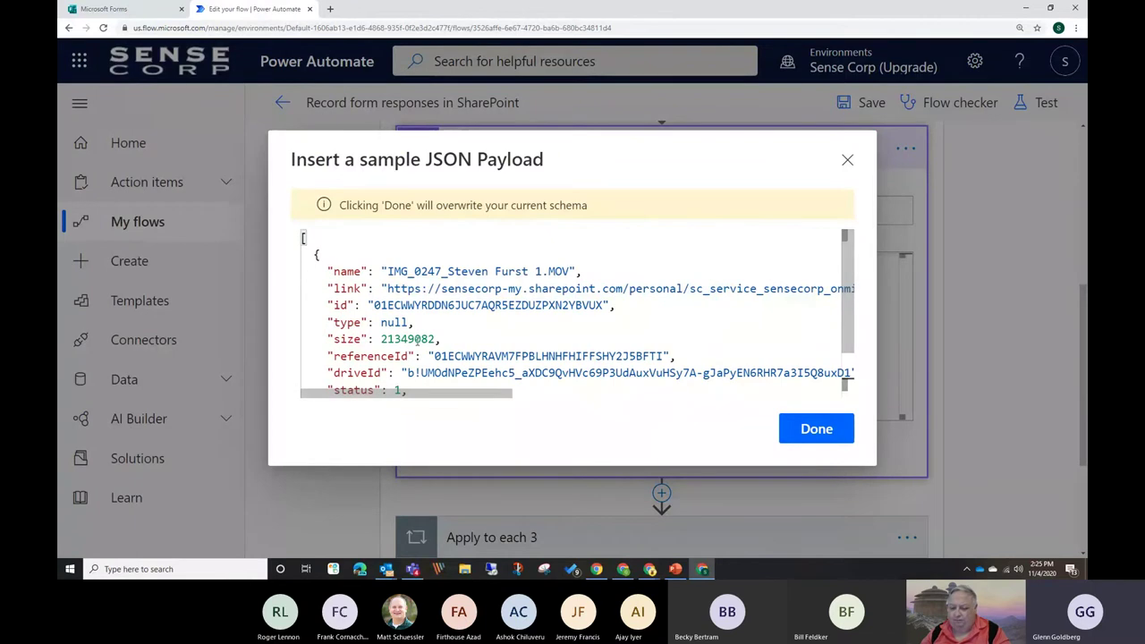
pyautogui.scroll(-2, 459, 329)
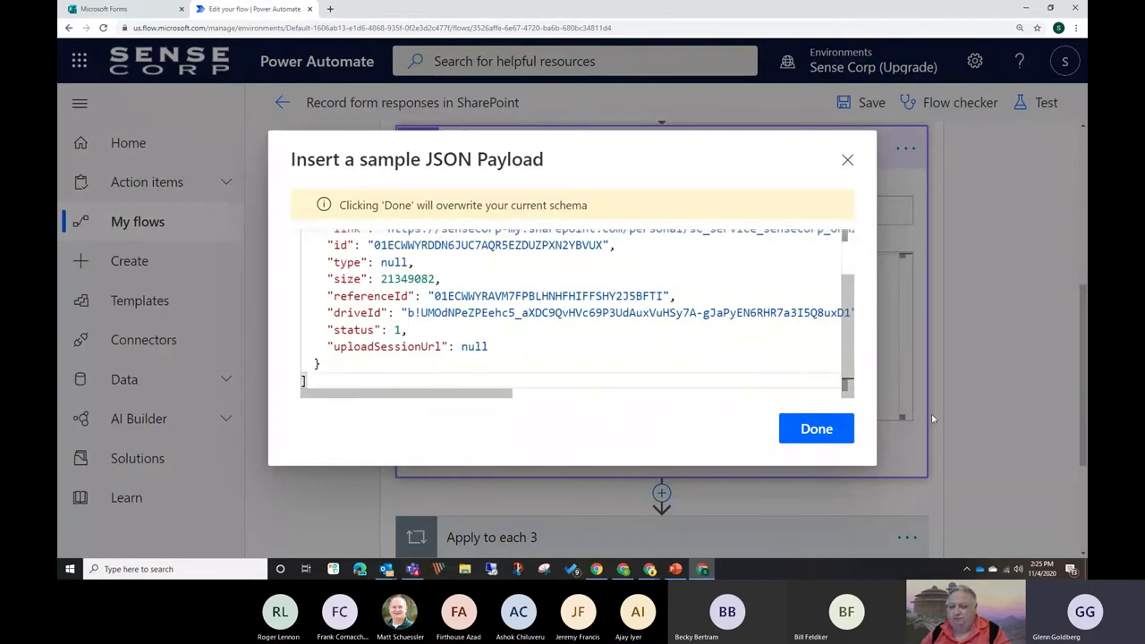
pyautogui.click(815, 429)
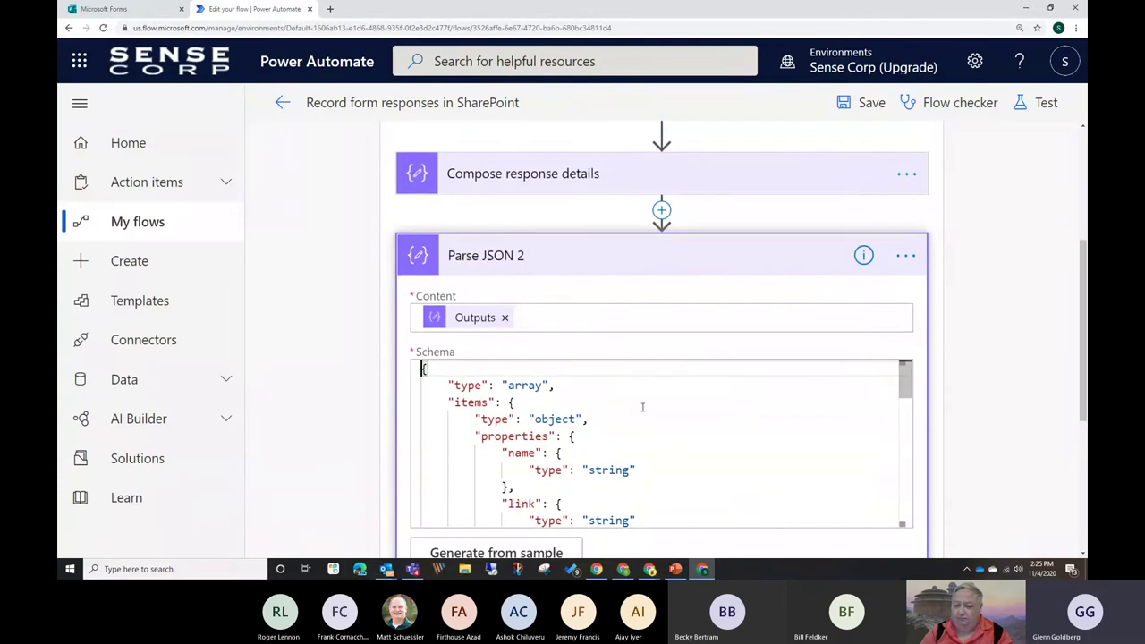
# Review the new schema's fields, including referenceId, driveId, status and uploadSessionUrl.
pyautogui.scroll(-5, 454, 373)
pyautogui.scroll(-2, 1020, 398)
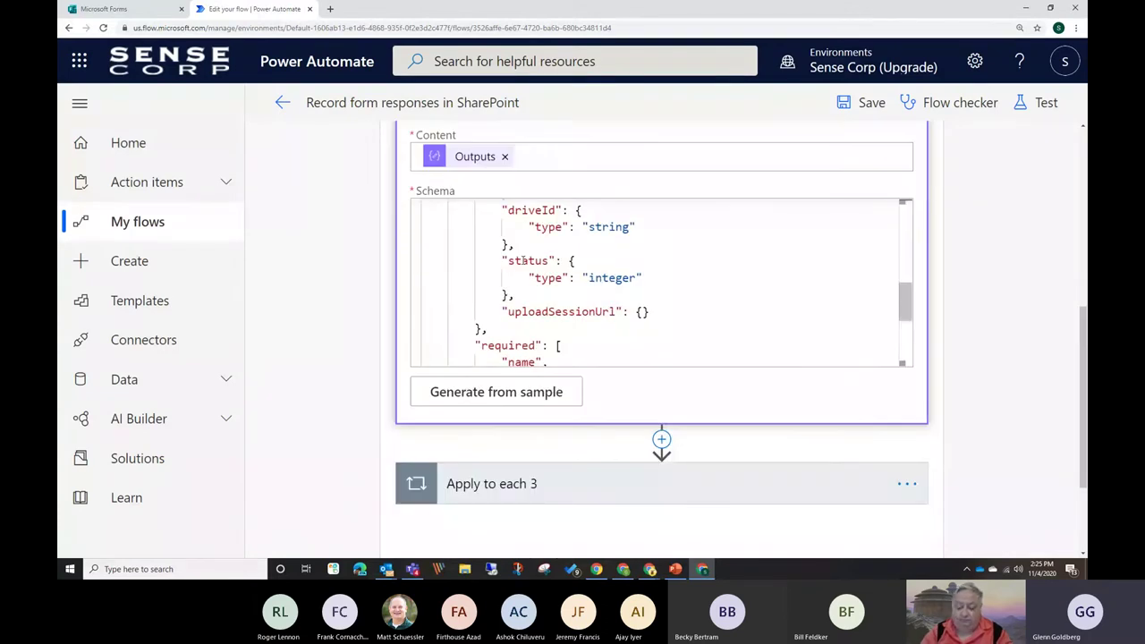
pyautogui.scroll(-3, 501, 246)
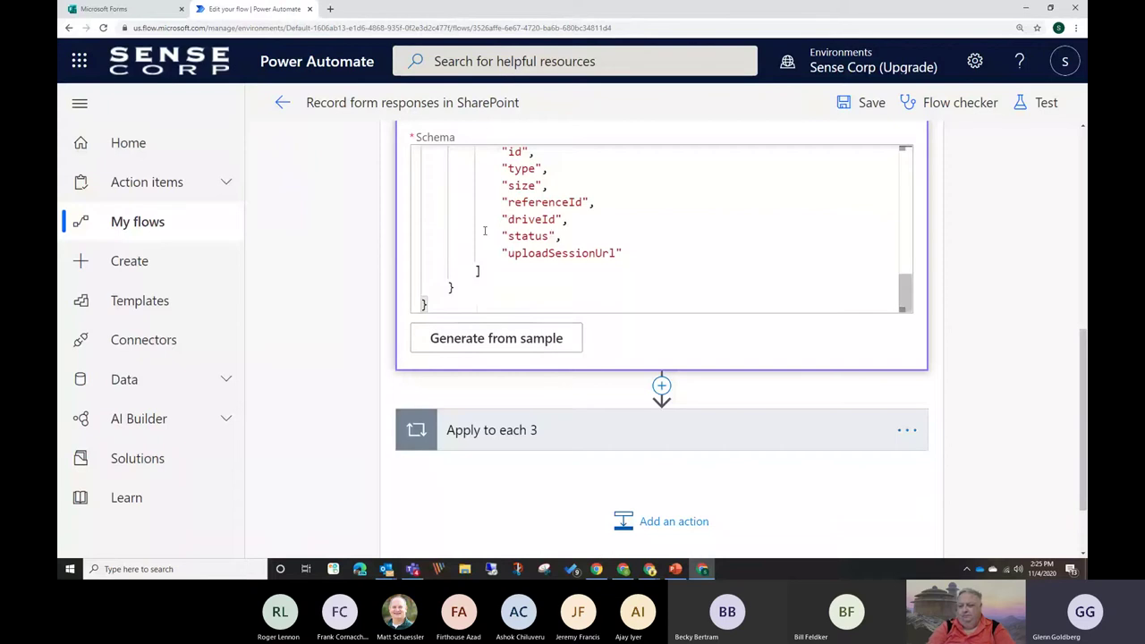
pyautogui.scroll(8, 484, 230)
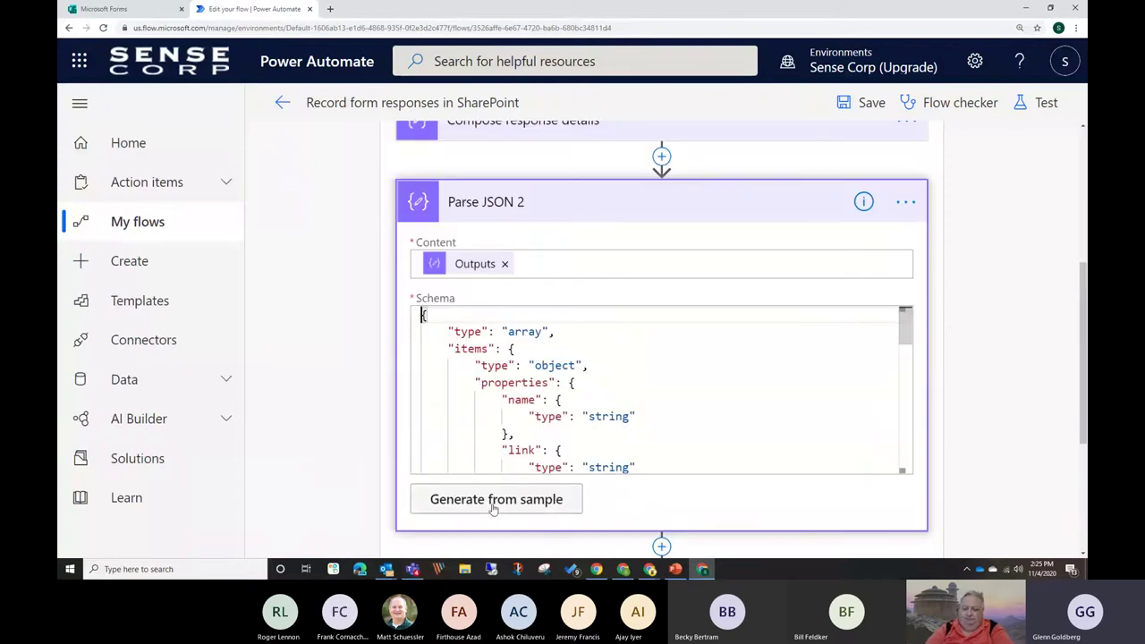
pyautogui.scroll(-5, 803, 341)
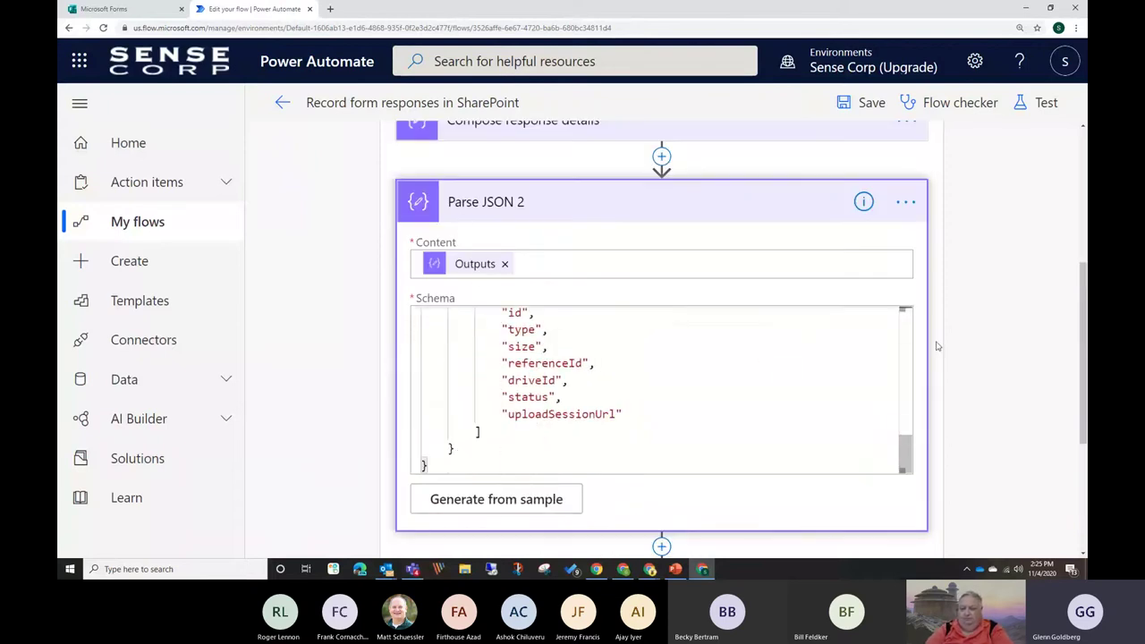
pyautogui.scroll(-3, 937, 343)
pyautogui.scroll(3, 534, 318)
pyautogui.scroll(-6, 534, 318)
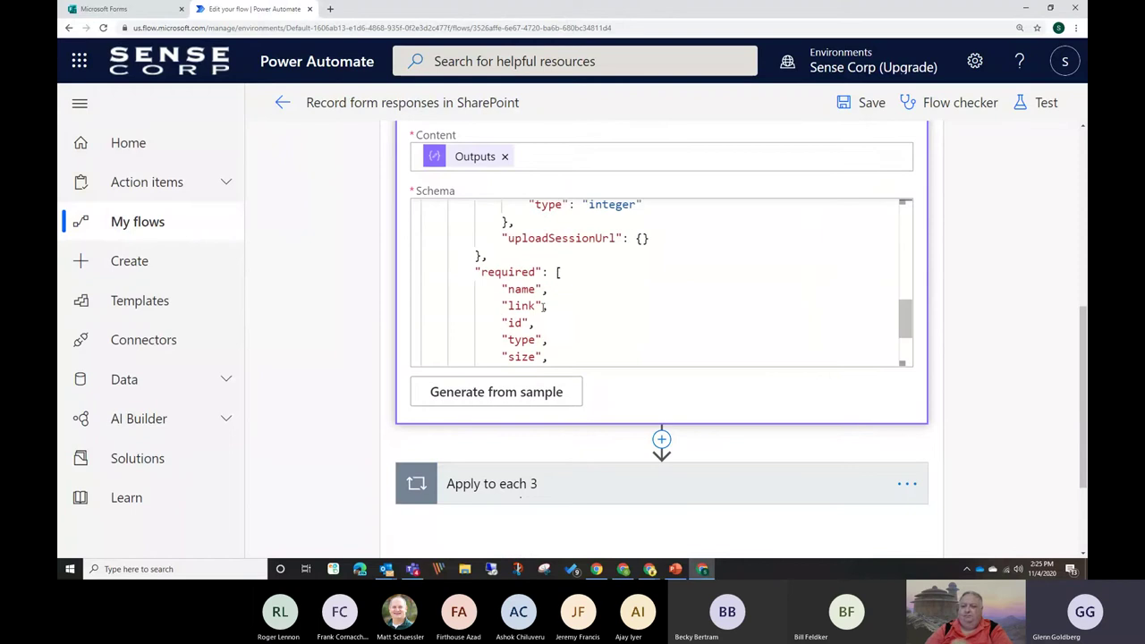
pyautogui.scroll(2, 519, 304)
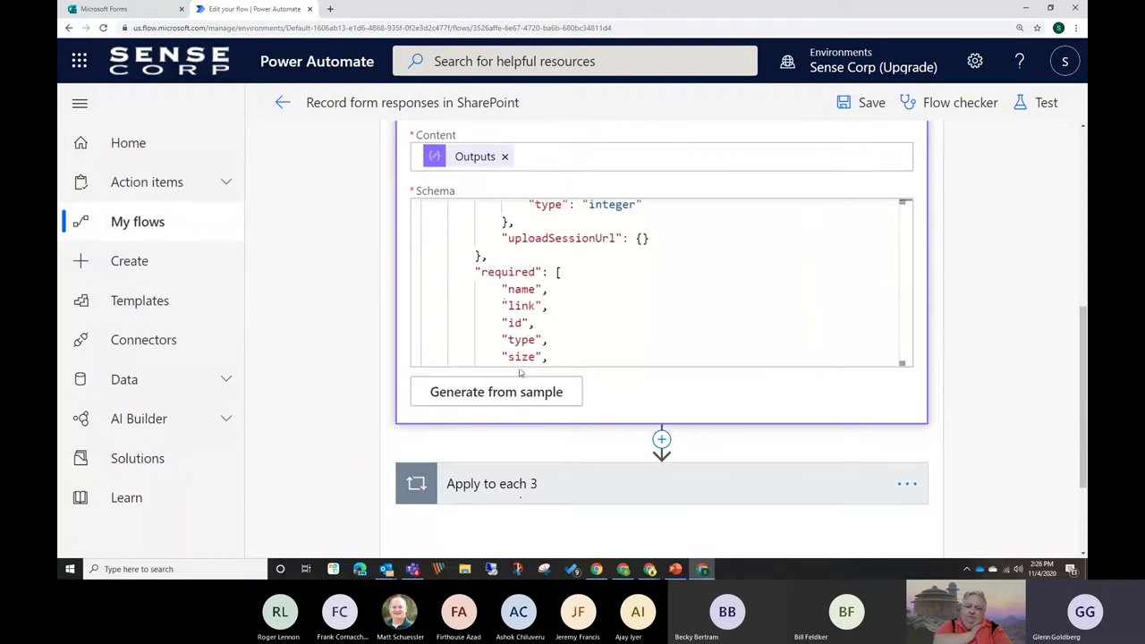
pyautogui.scroll(-2, 470, 375)
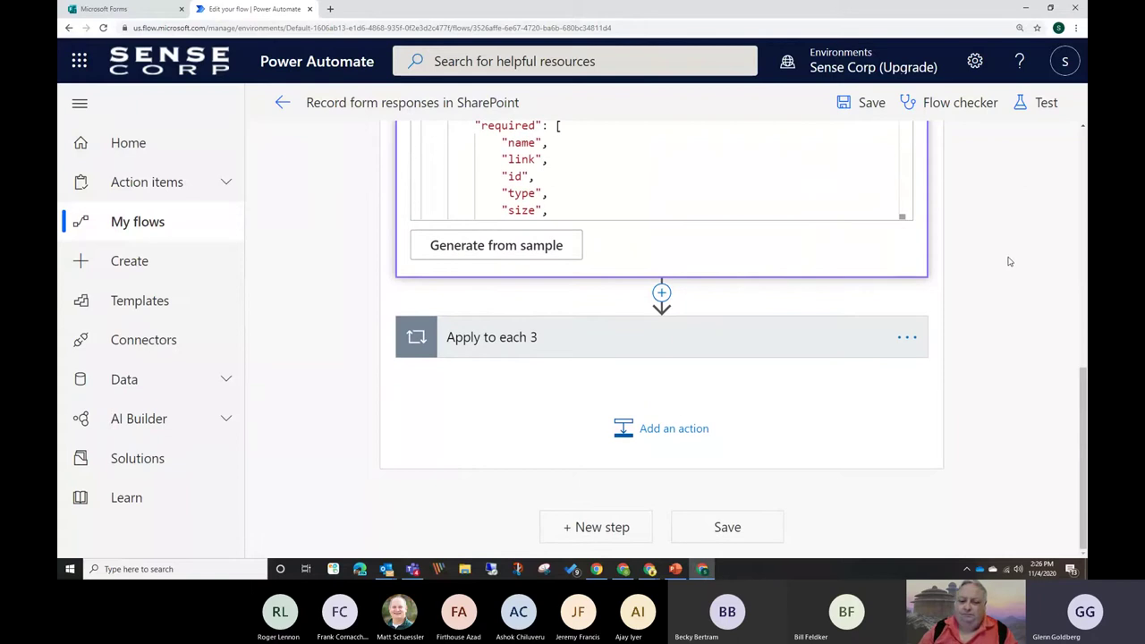
# Expand Apply to each 3 and its Get file content step using id.
pyautogui.click(494, 341)
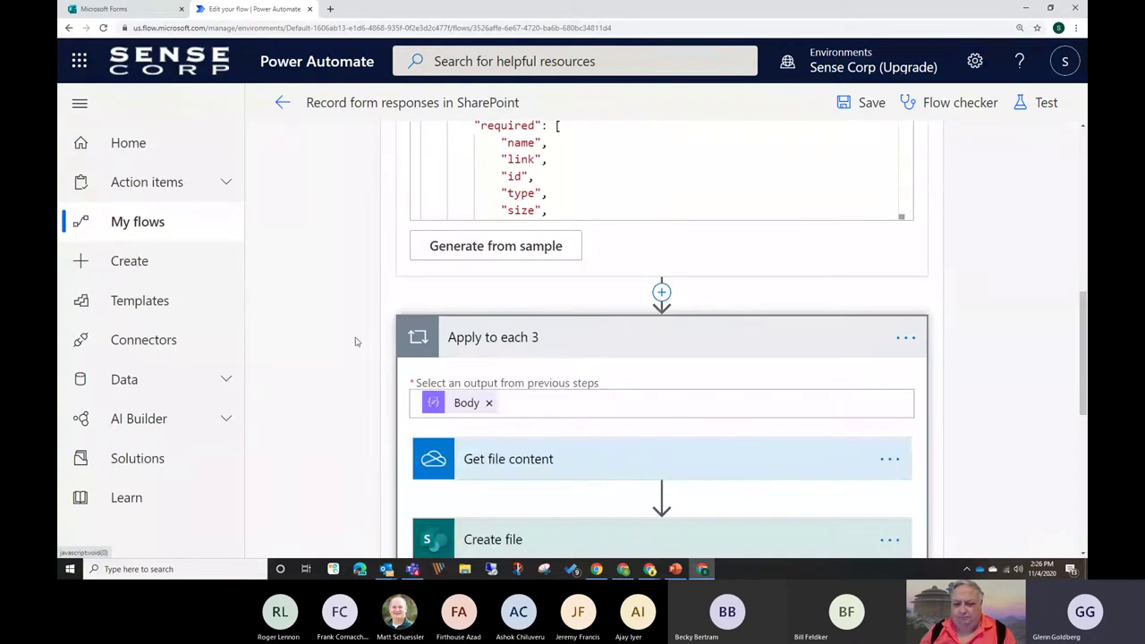
pyautogui.scroll(-3, 324, 259)
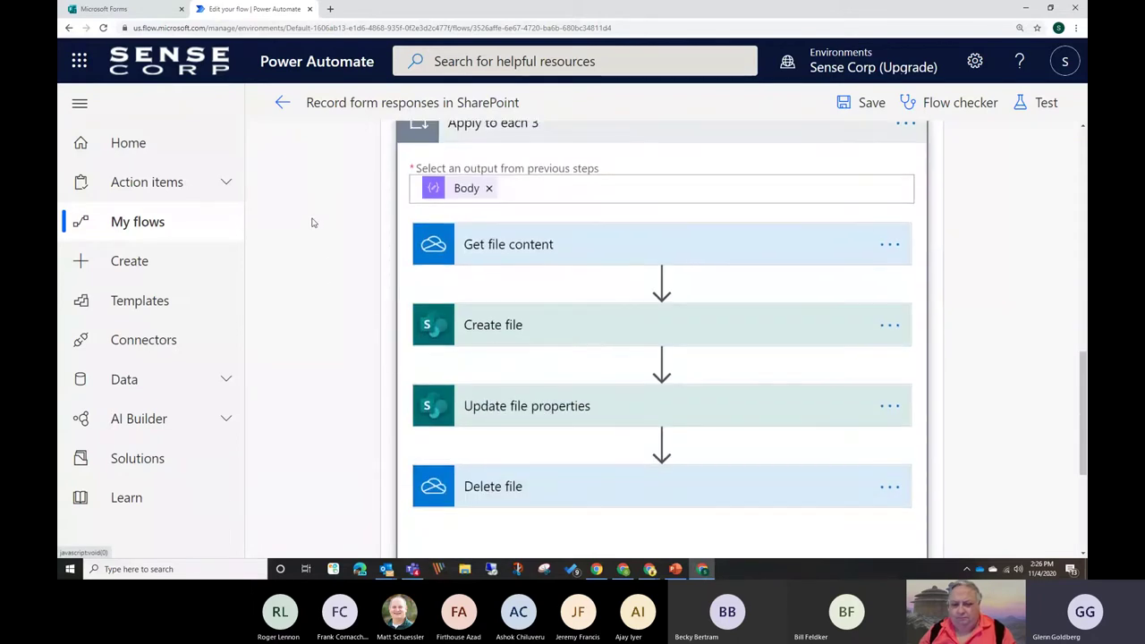
pyautogui.click(515, 247)
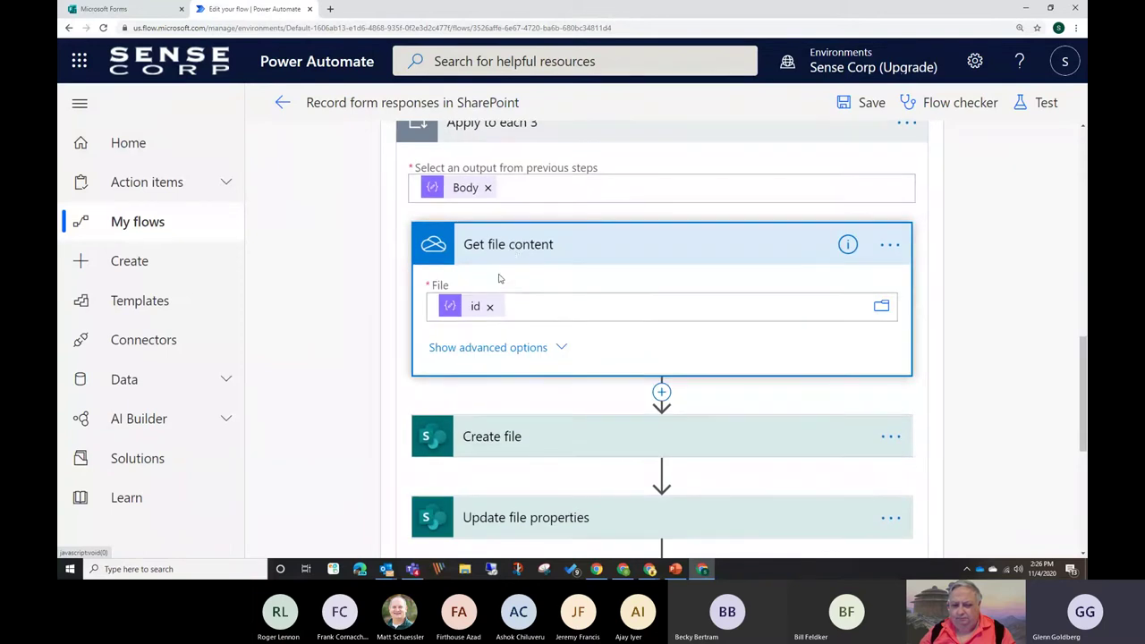
pyautogui.scroll(2, 488, 219)
pyautogui.scroll(2, 487, 216)
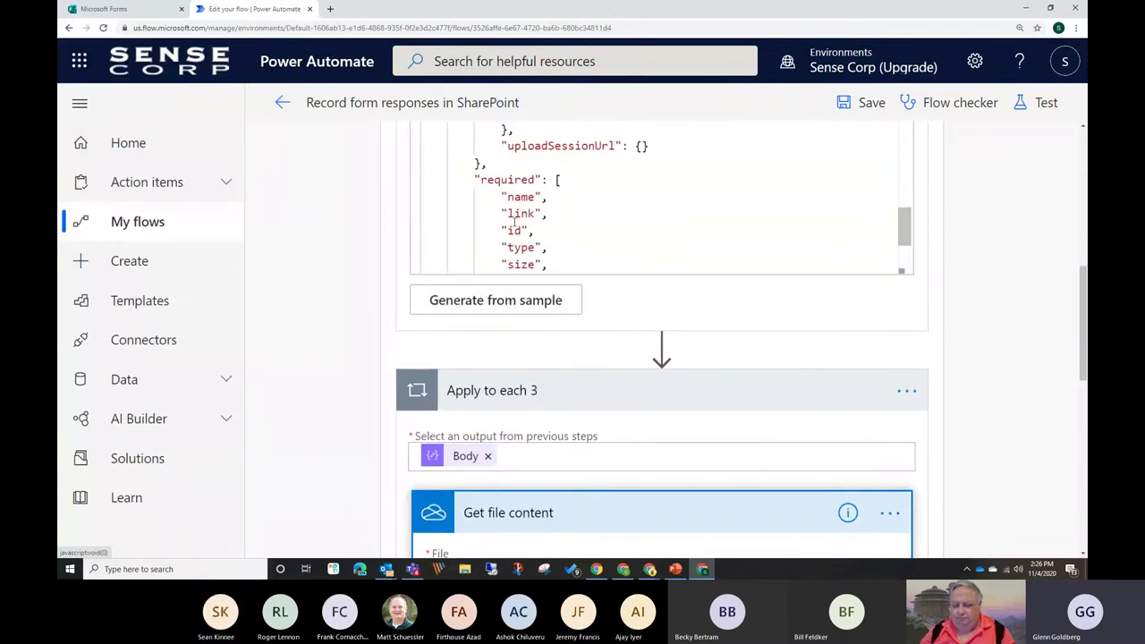
pyautogui.scroll(-3, 527, 245)
pyautogui.scroll(-2, 519, 287)
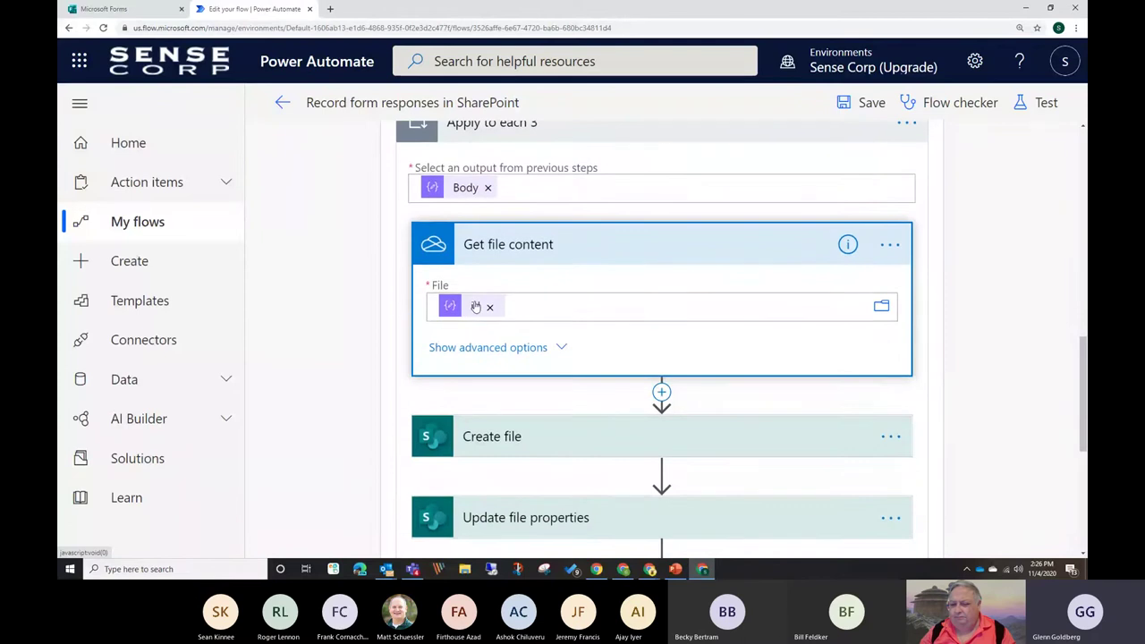
# Expand Create file to show uploads saved by name into /HalloweenContest2020.
pyautogui.click(502, 438)
pyautogui.scroll(-3, 958, 340)
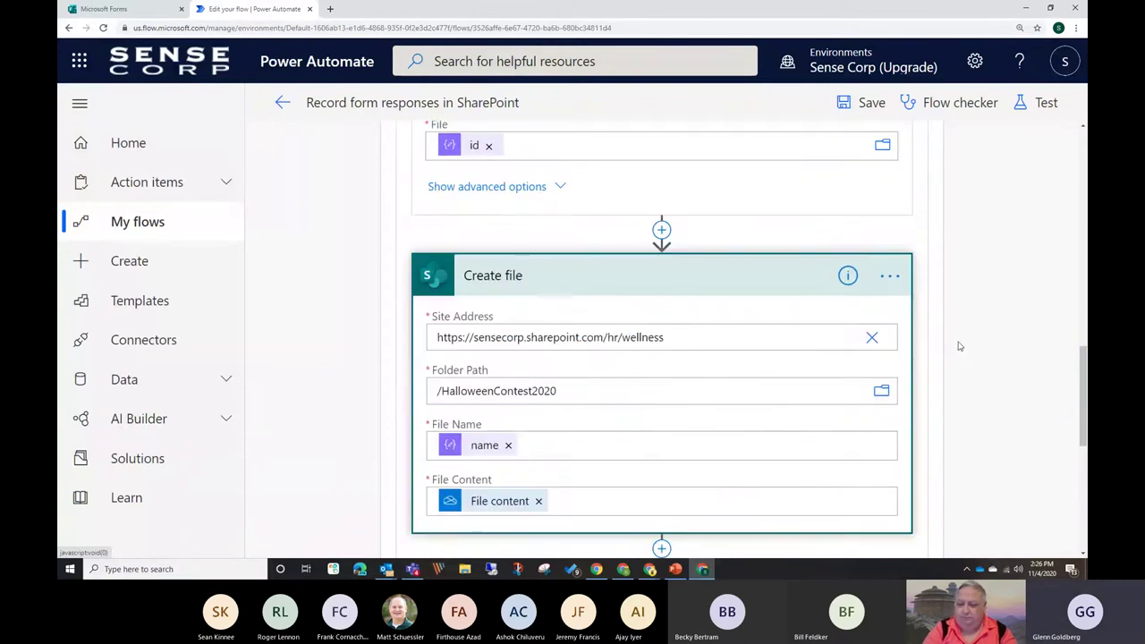
pyautogui.scroll(-4, 1028, 380)
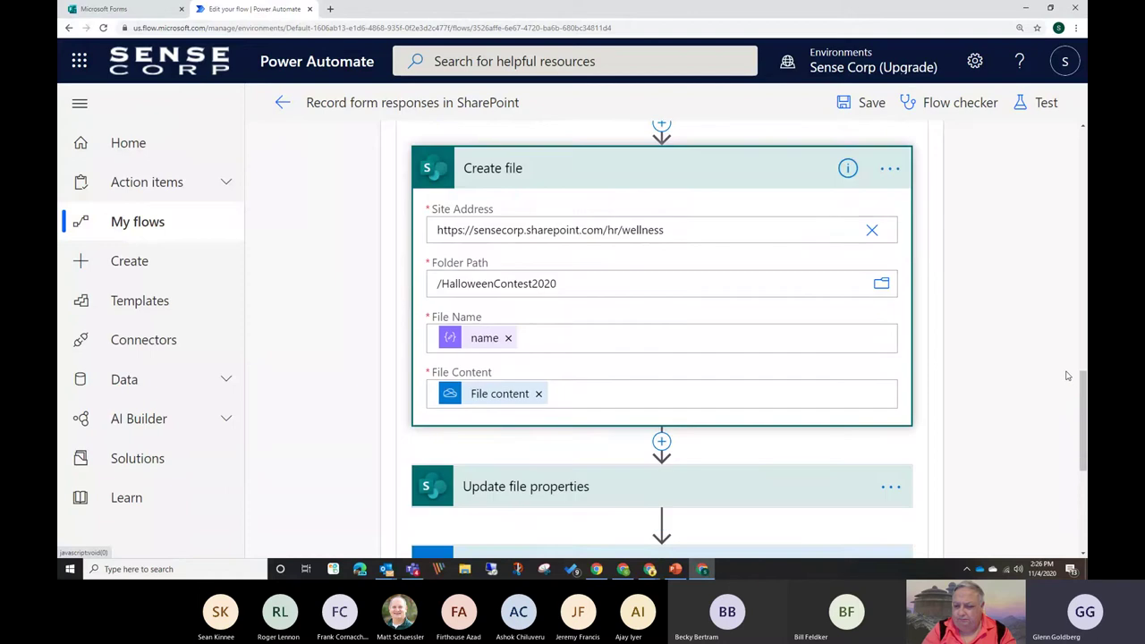
pyautogui.scroll(10, 1066, 376)
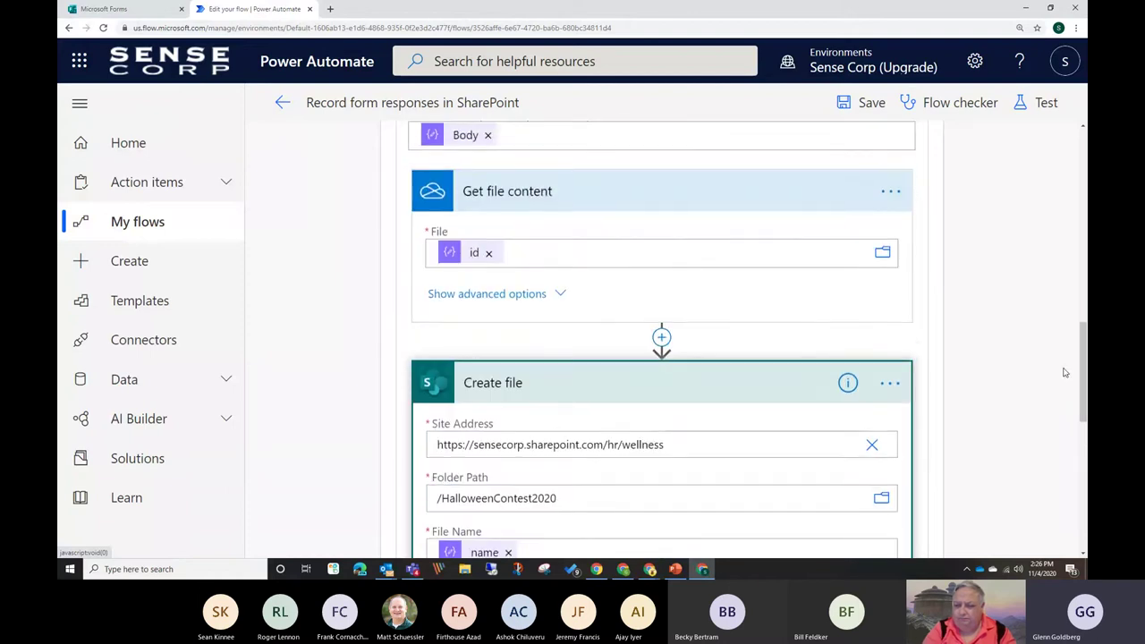
pyautogui.scroll(5, 885, 317)
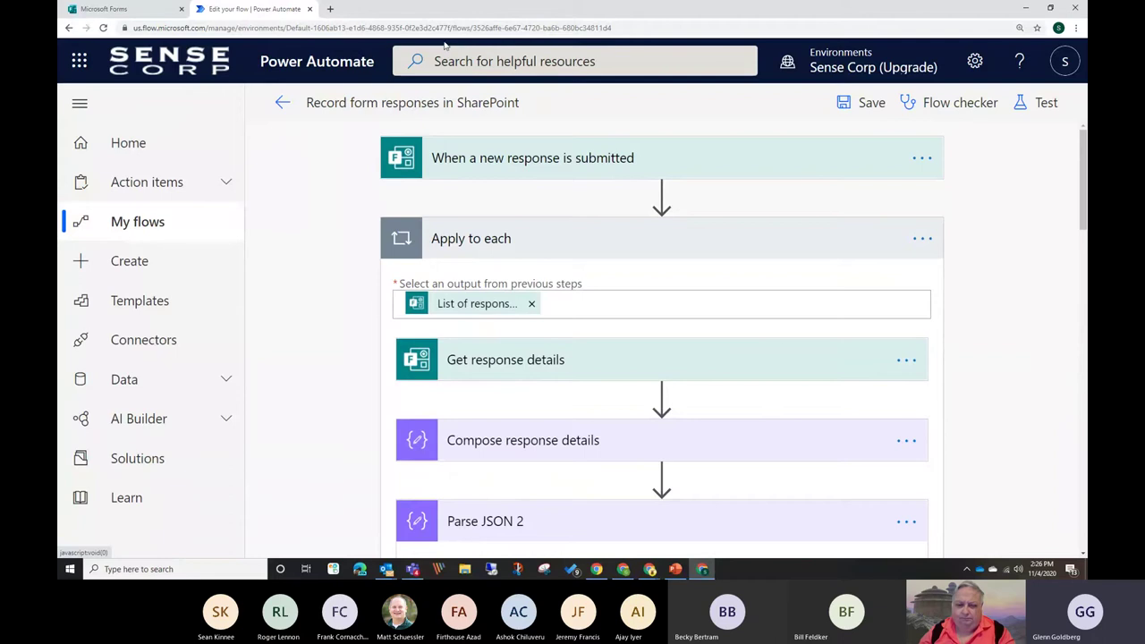
# Reopen Parse JSON 2's sample payload showing the pasted file JSON.
pyautogui.scroll(-5, 680, 358)
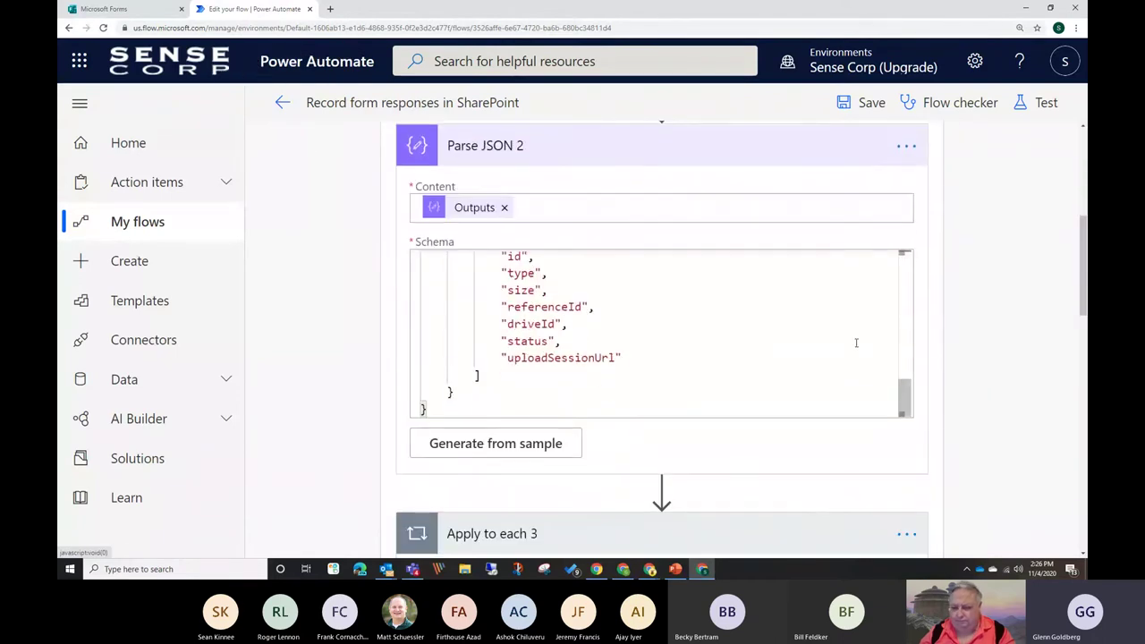
pyautogui.click(500, 443)
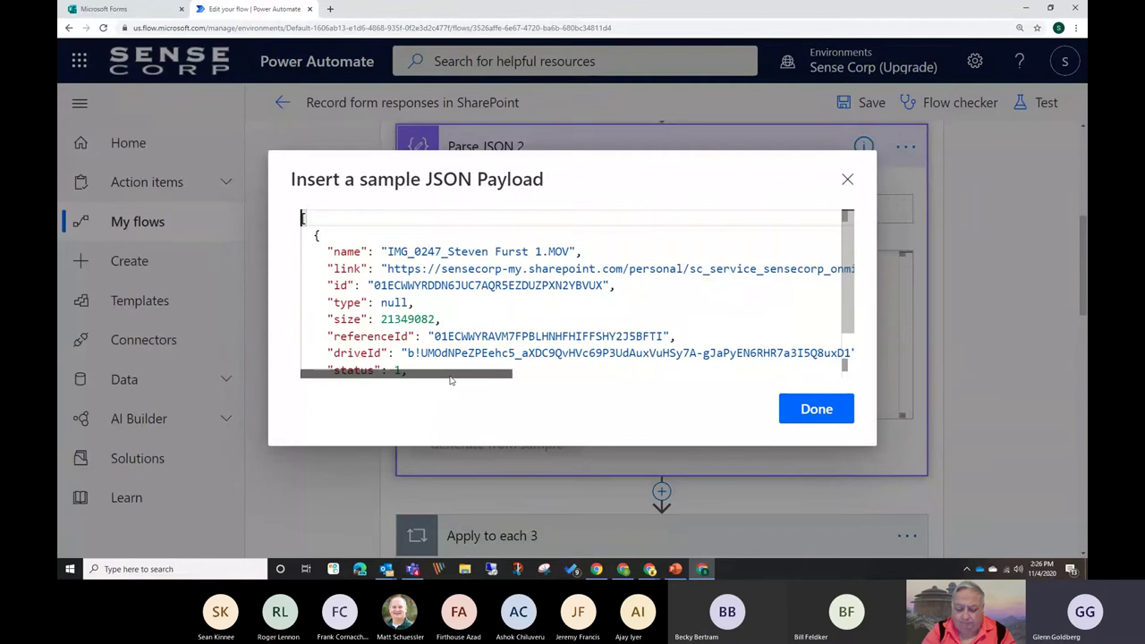
pyautogui.moveTo(451, 381); pyautogui.dragTo(390, 356)
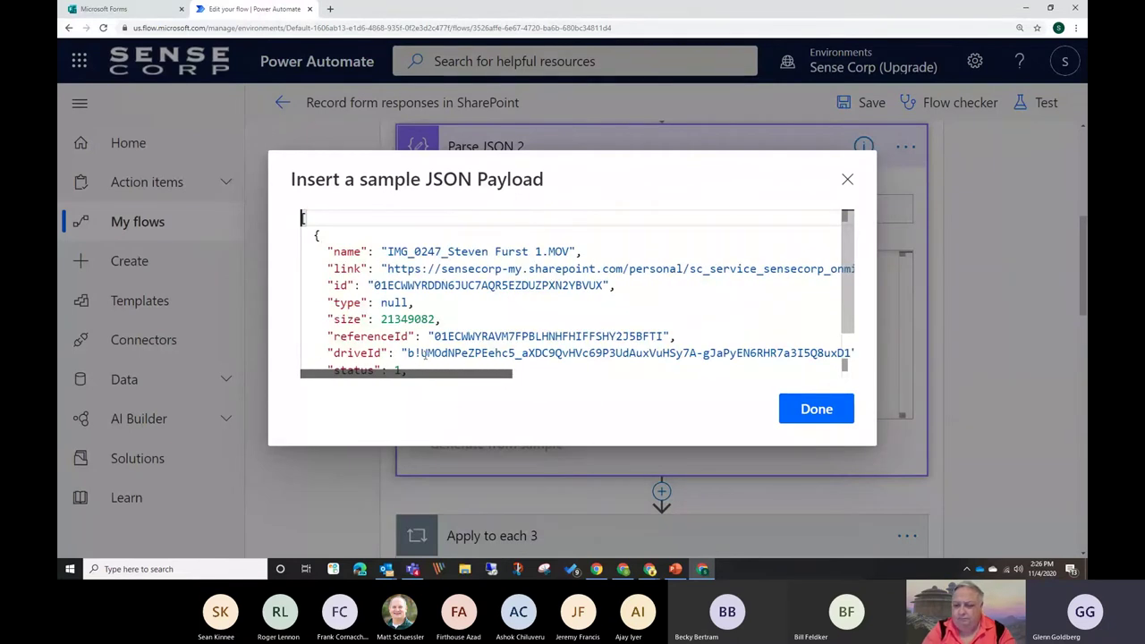
pyautogui.hscroll(1, 452, 361)
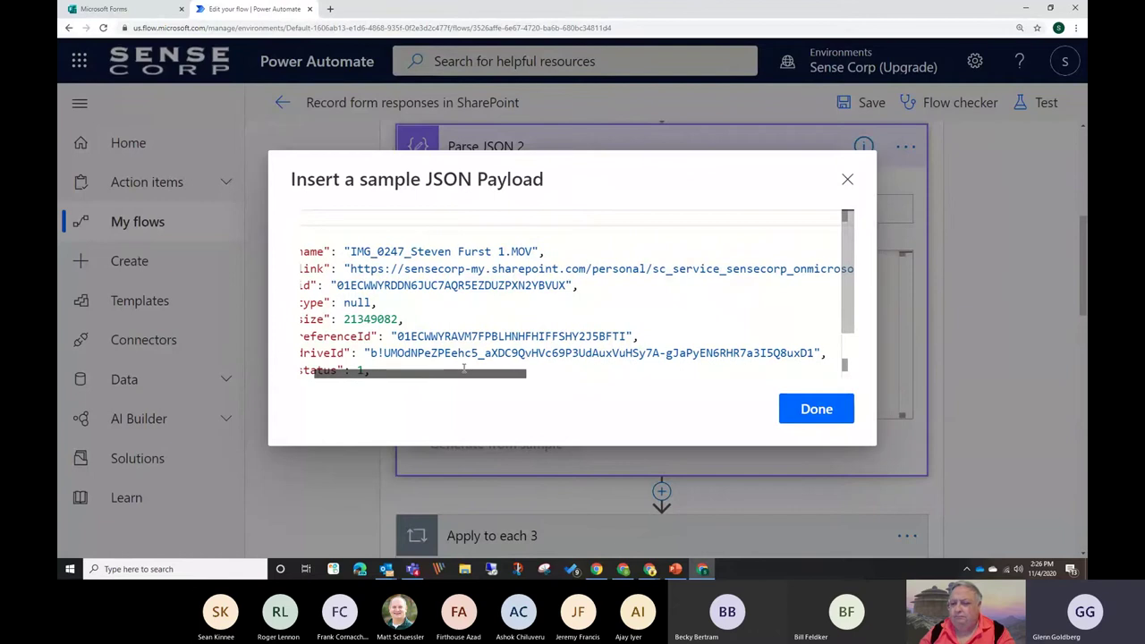
pyautogui.hscroll(1, 465, 368)
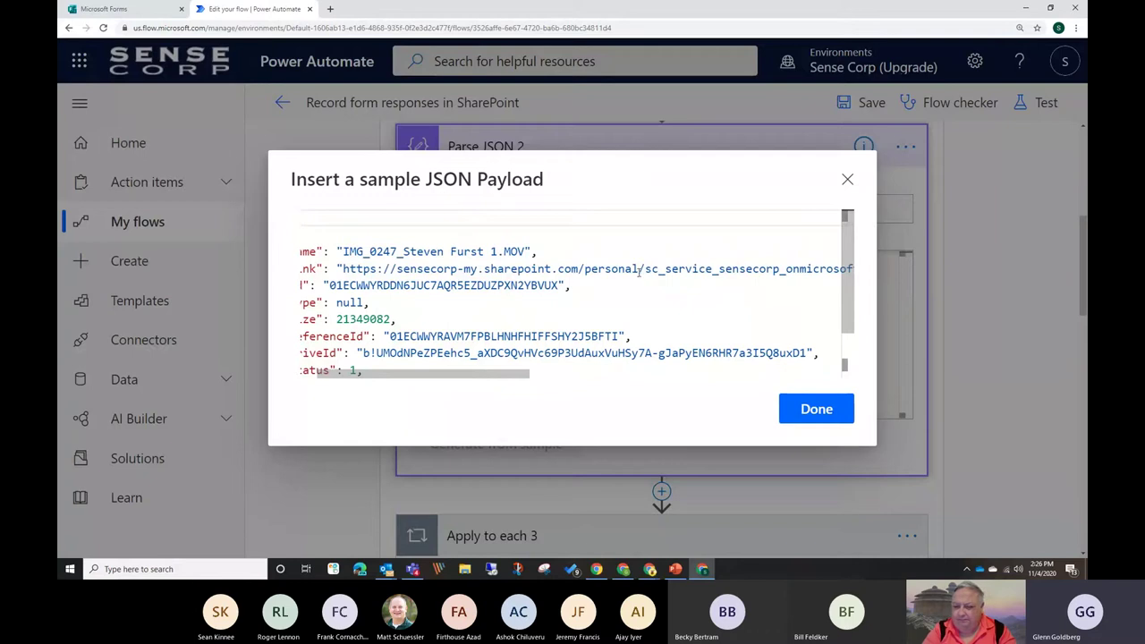
# Inspect the long link and id lines of the sample file JSON.
pyautogui.moveTo(644, 269); pyautogui.dragTo(714, 280)
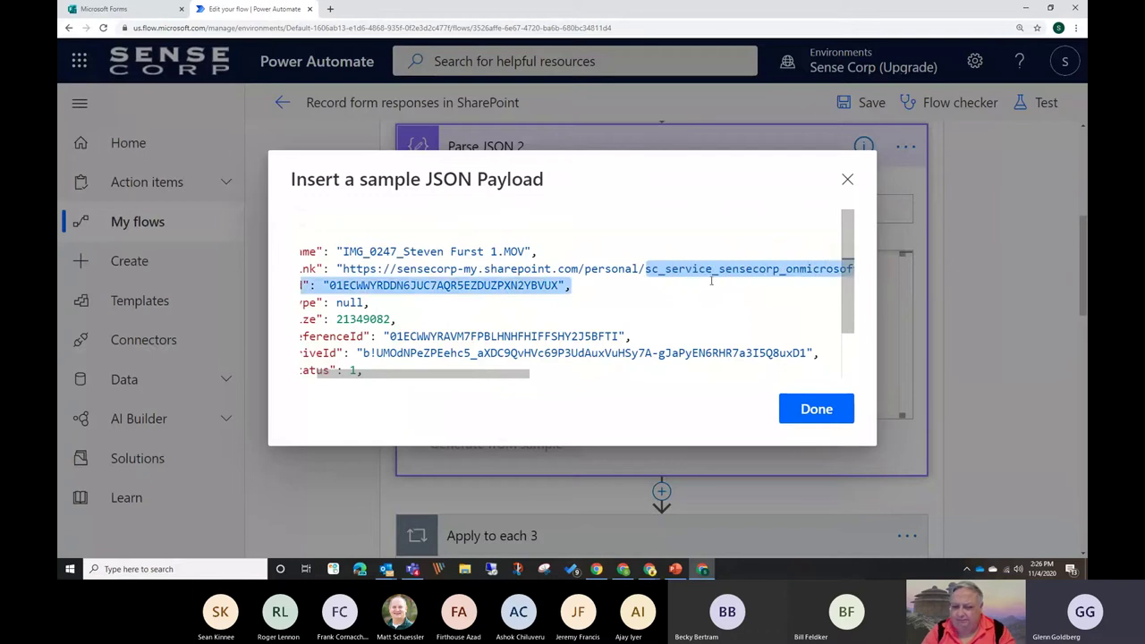
pyautogui.press('Down')
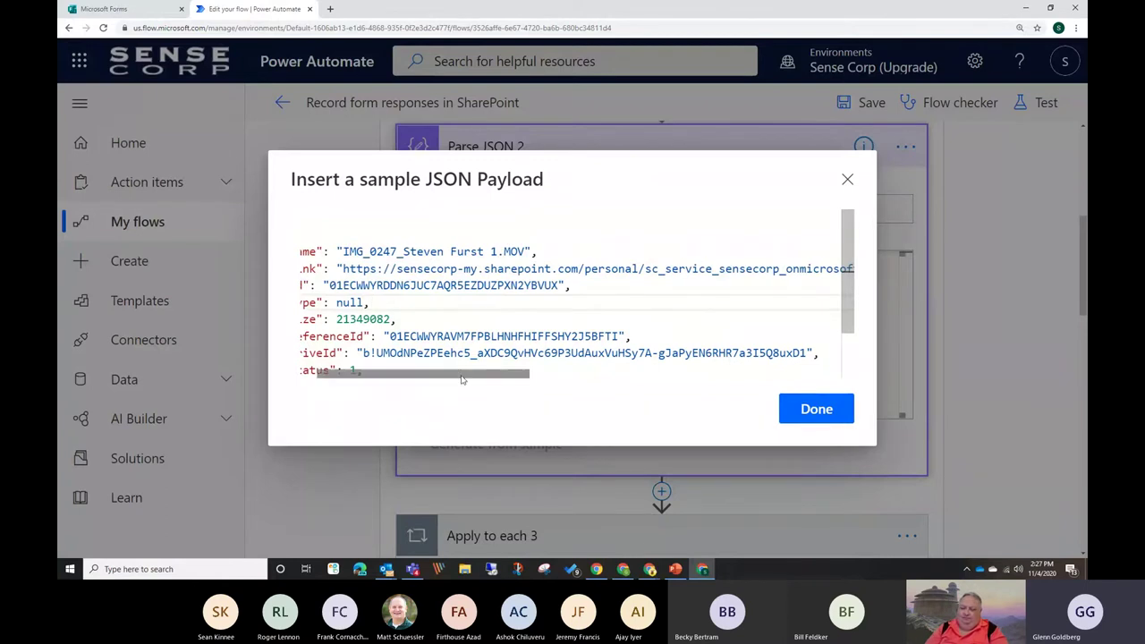
pyautogui.moveTo(458, 373); pyautogui.dragTo(394, 351)
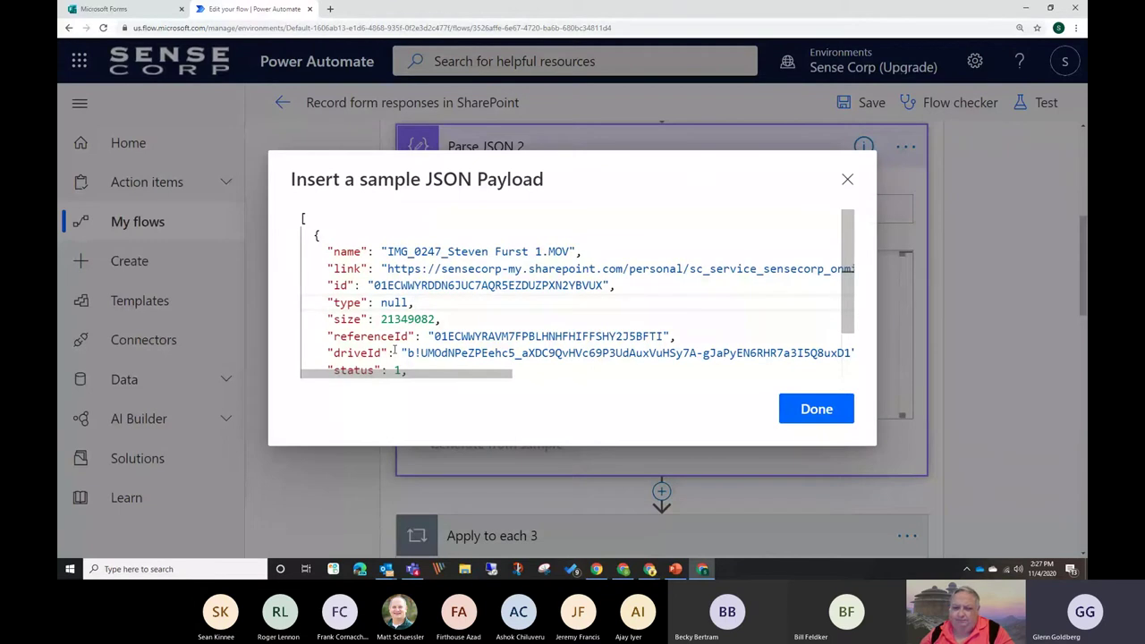
pyautogui.click(387, 268)
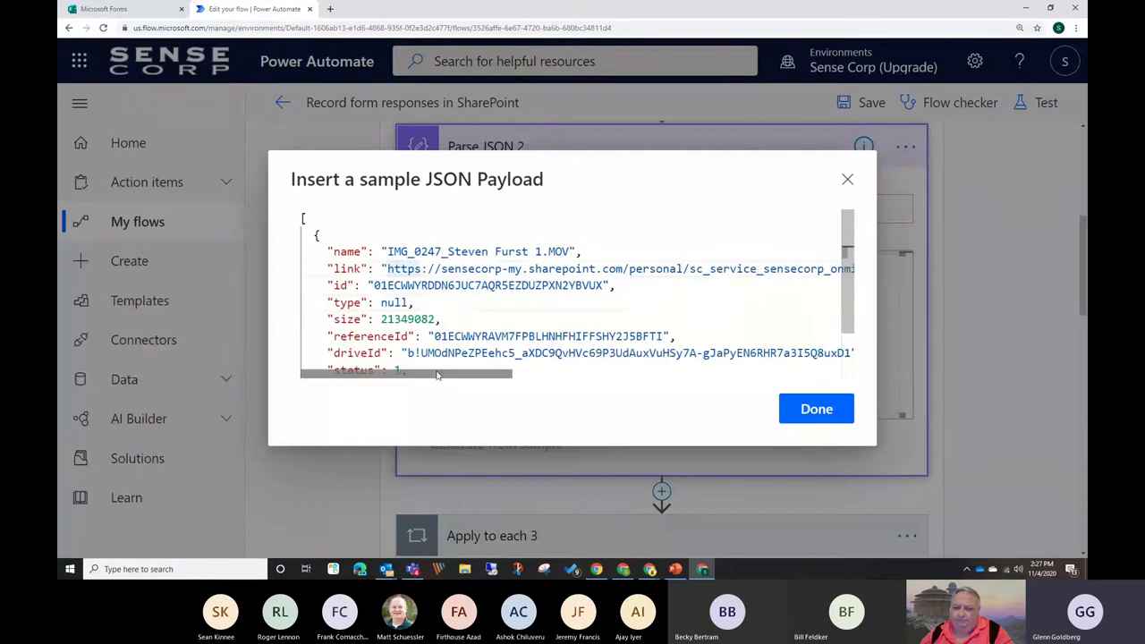
pyautogui.press('End')
pyautogui.moveTo(751, 374); pyautogui.dragTo(501, 376)
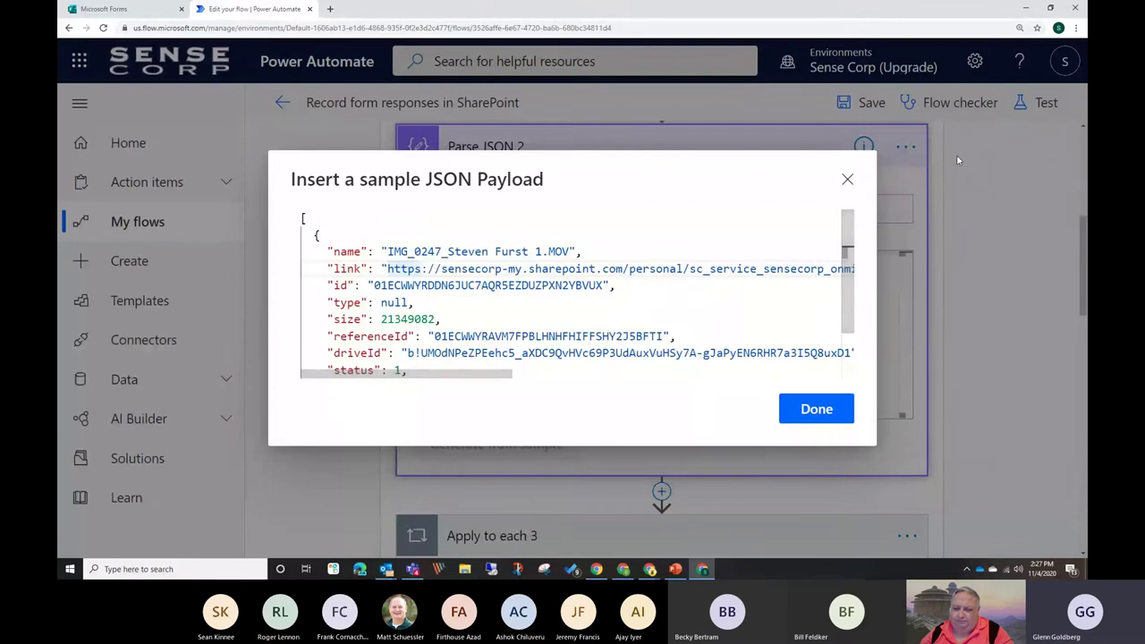
pyautogui.click(846, 181)
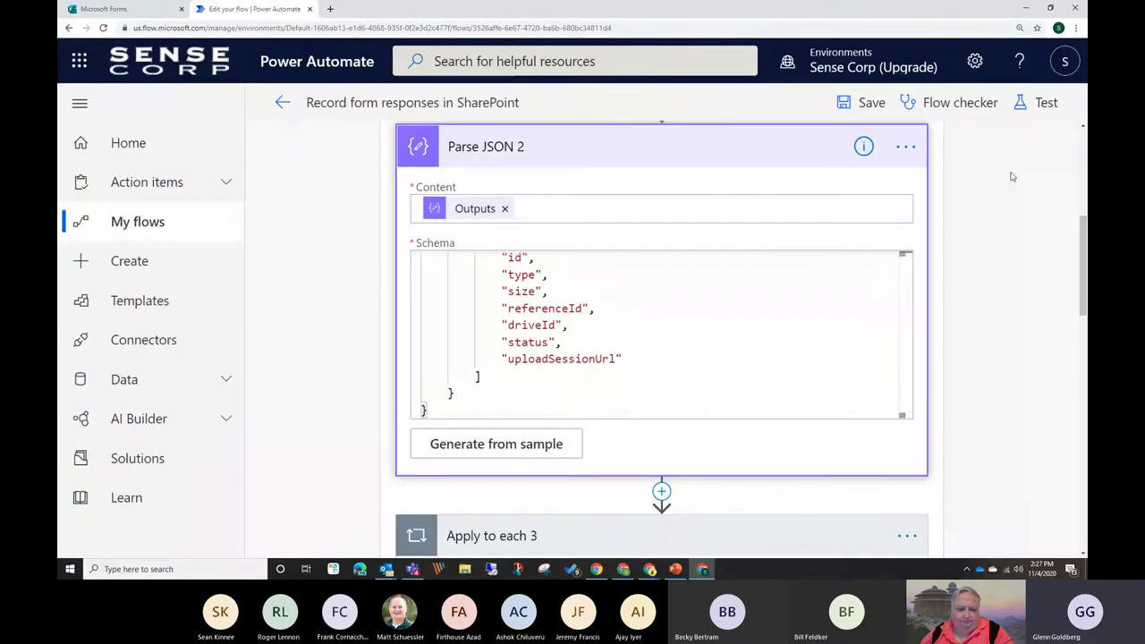
pyautogui.click(1062, 62)
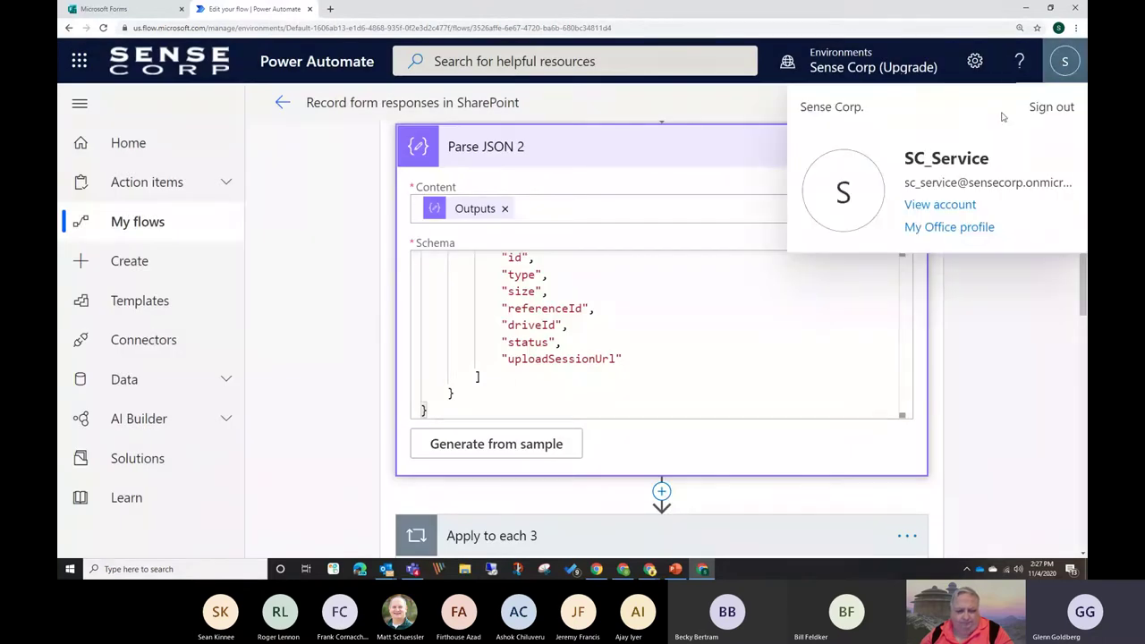
pyautogui.click(1018, 321)
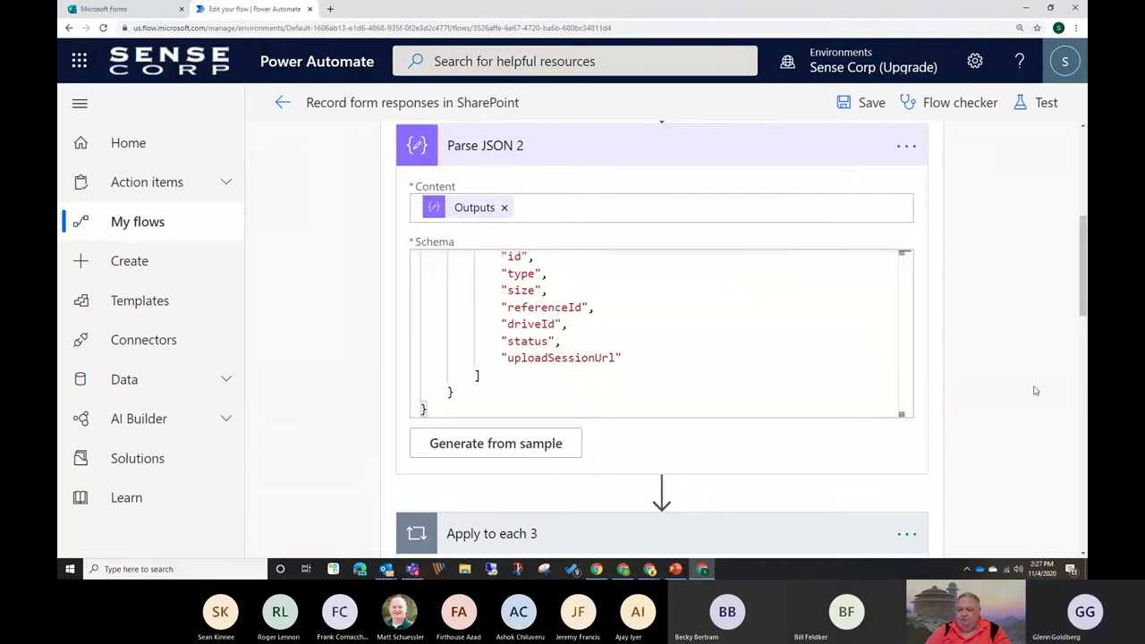
# Show Get file content's advanced options and review Create file writing to /HalloweenContest2020.
pyautogui.scroll(-5, 1035, 376)
pyautogui.scroll(-1, 1037, 302)
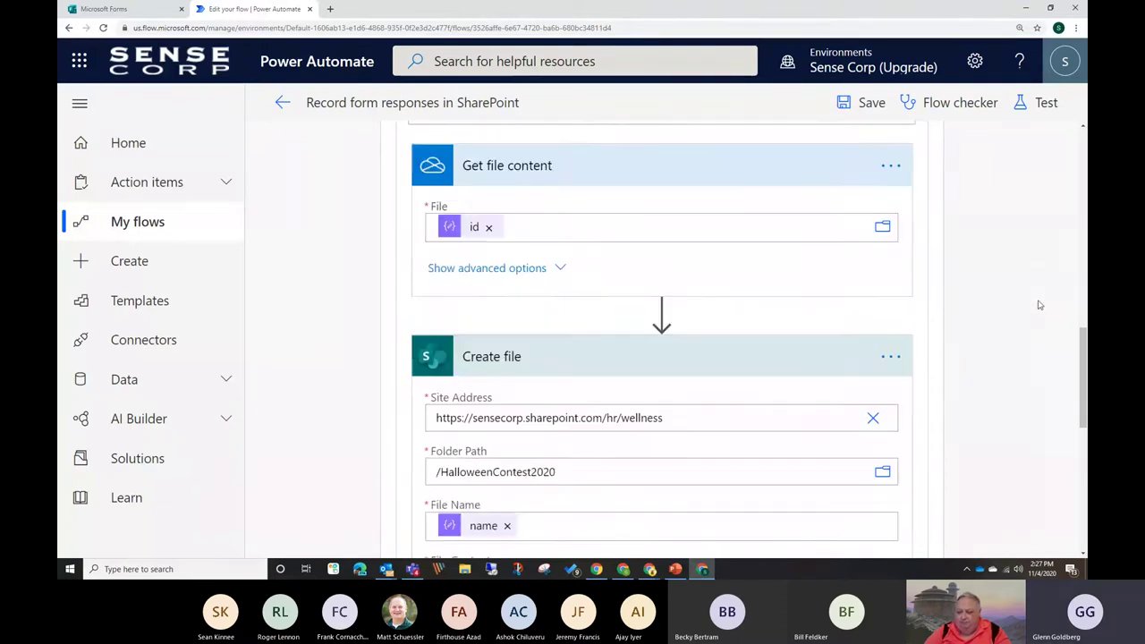
pyautogui.scroll(1, 1037, 302)
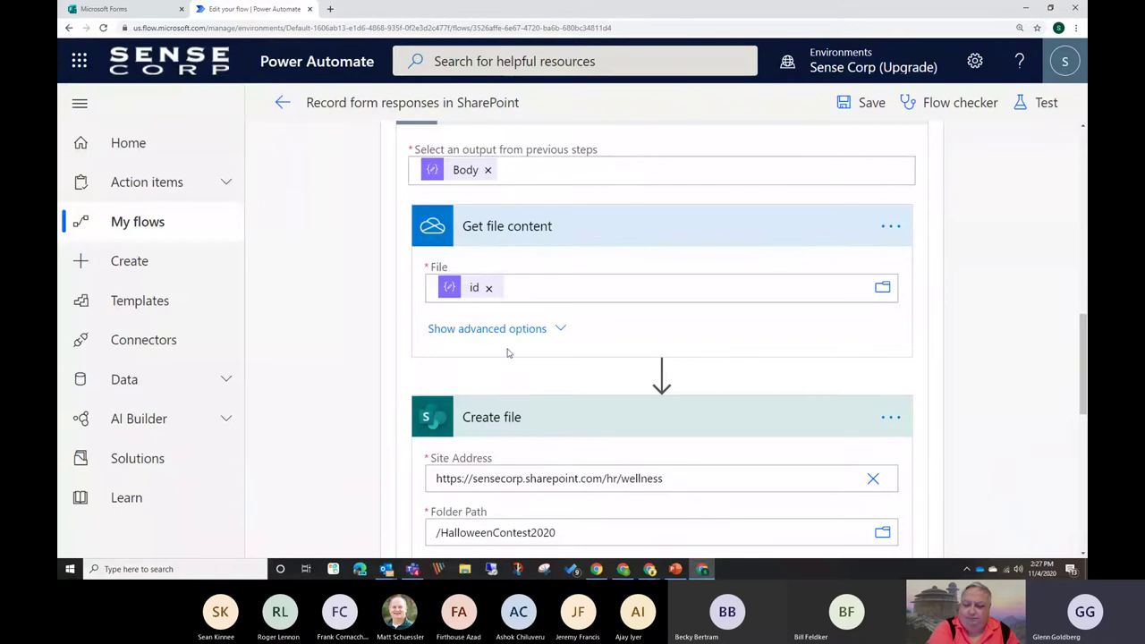
pyautogui.click(537, 328)
pyautogui.scroll(-2, 1035, 307)
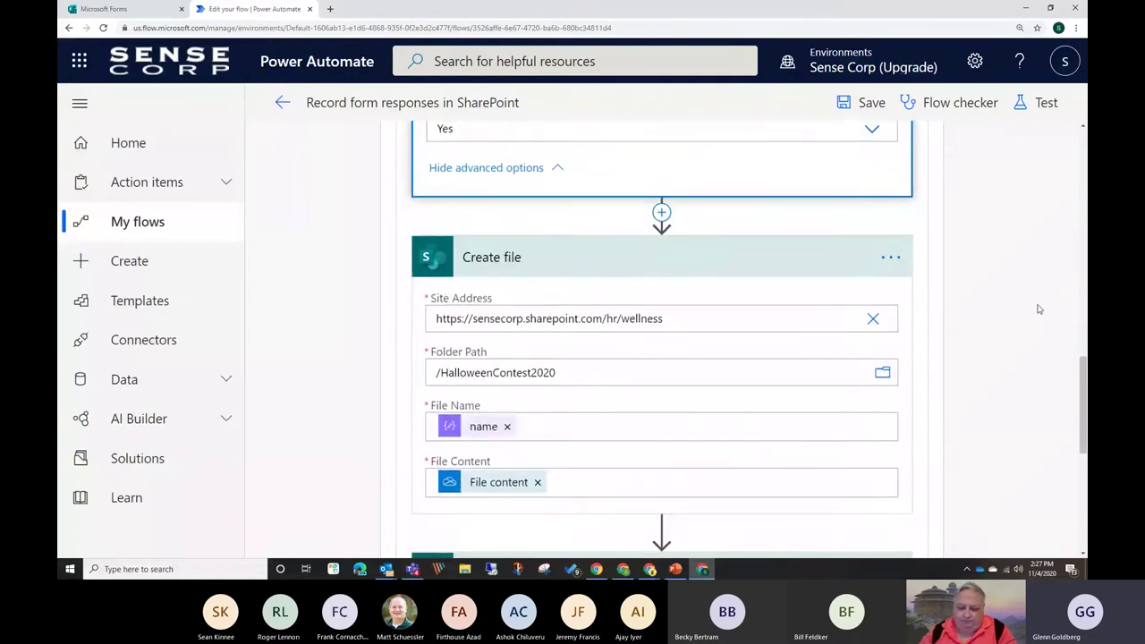
pyautogui.scroll(-1, 365, 281)
pyautogui.scroll(-1, 365, 281)
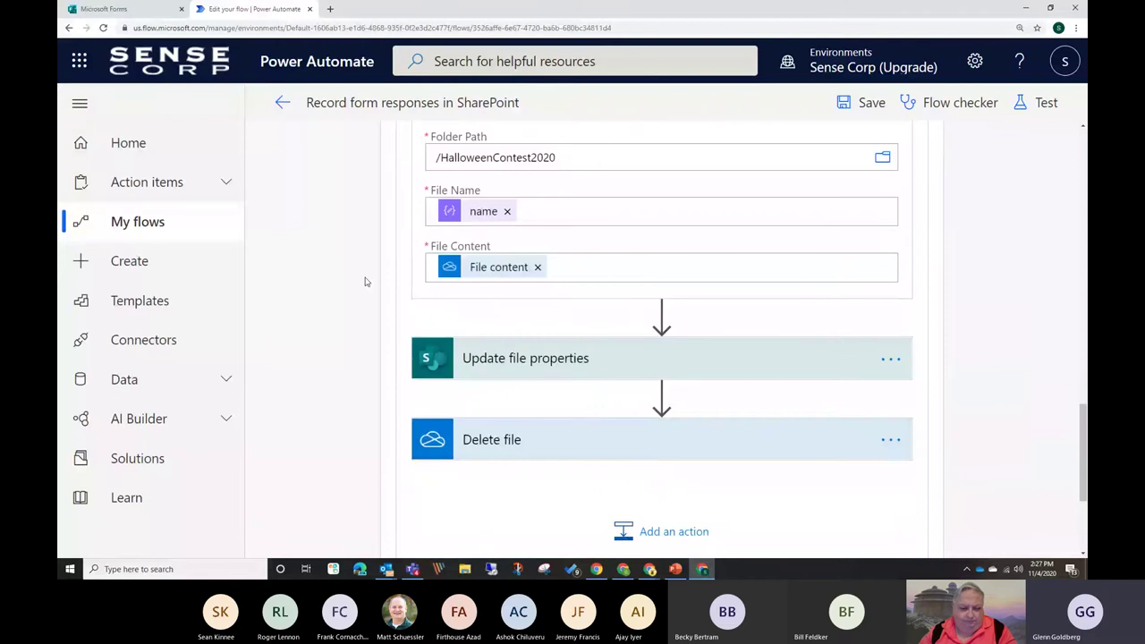
pyautogui.scroll(1, 366, 283)
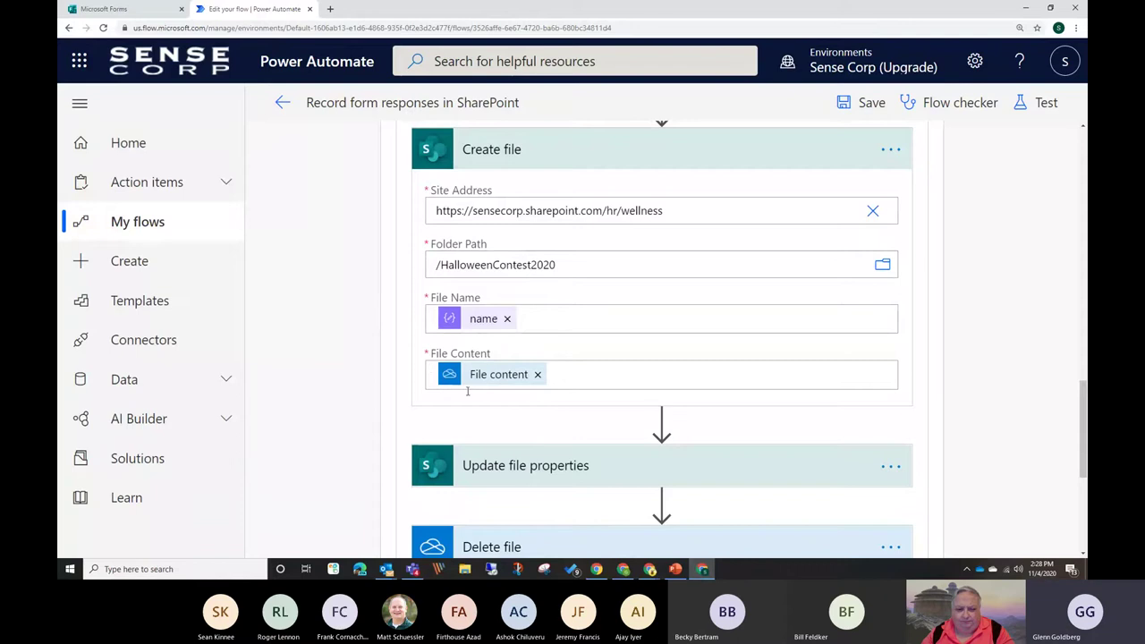
# Expand Update file properties and Delete file, then return to the Halloween 2020 Photo Contest form.
pyautogui.click(505, 474)
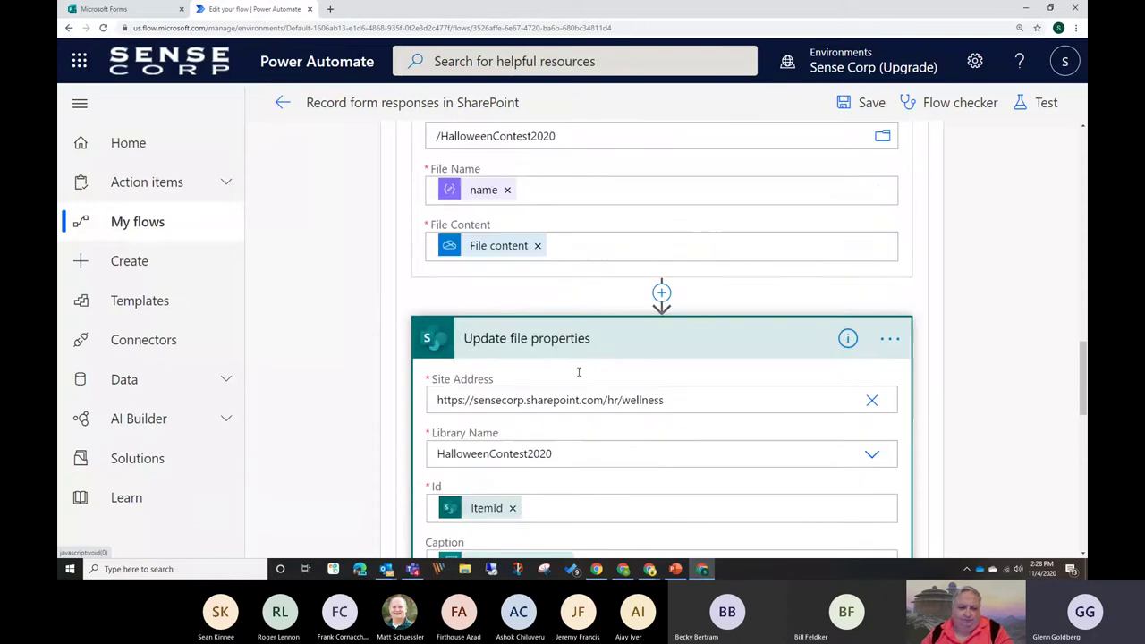
pyautogui.scroll(-2, 550, 362)
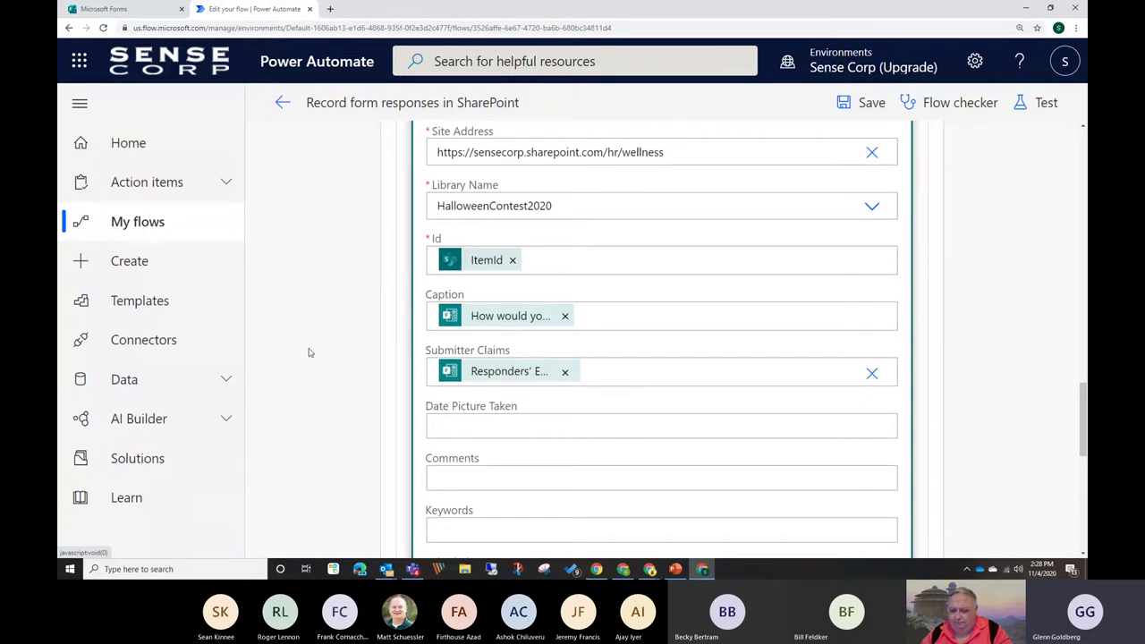
pyautogui.scroll(-3, 456, 439)
pyautogui.scroll(-3, 416, 475)
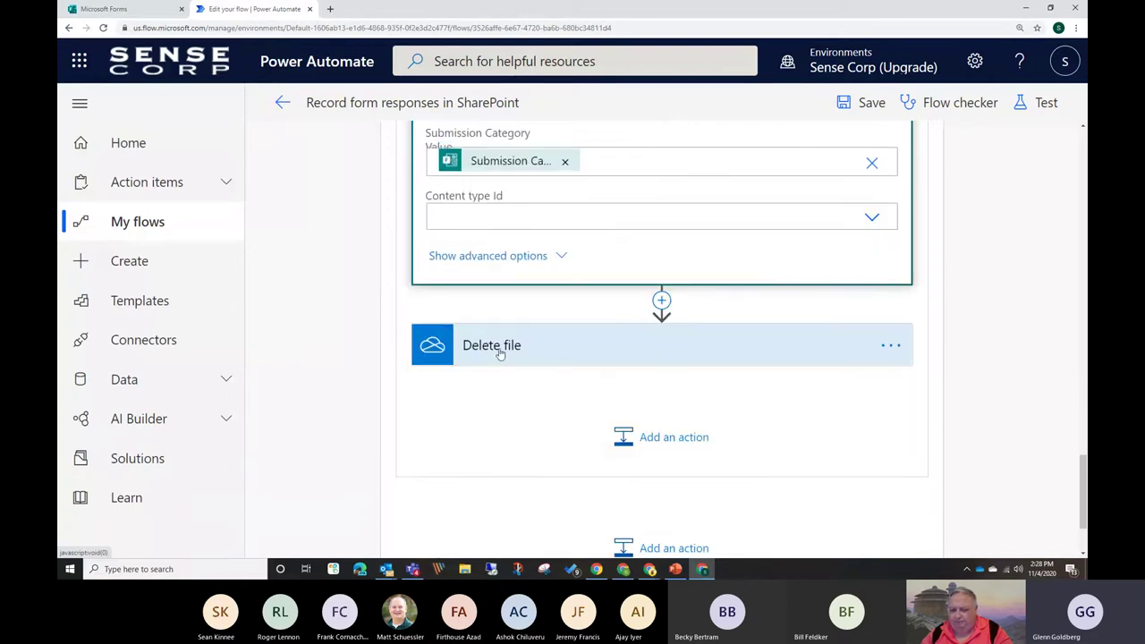
pyautogui.click(499, 350)
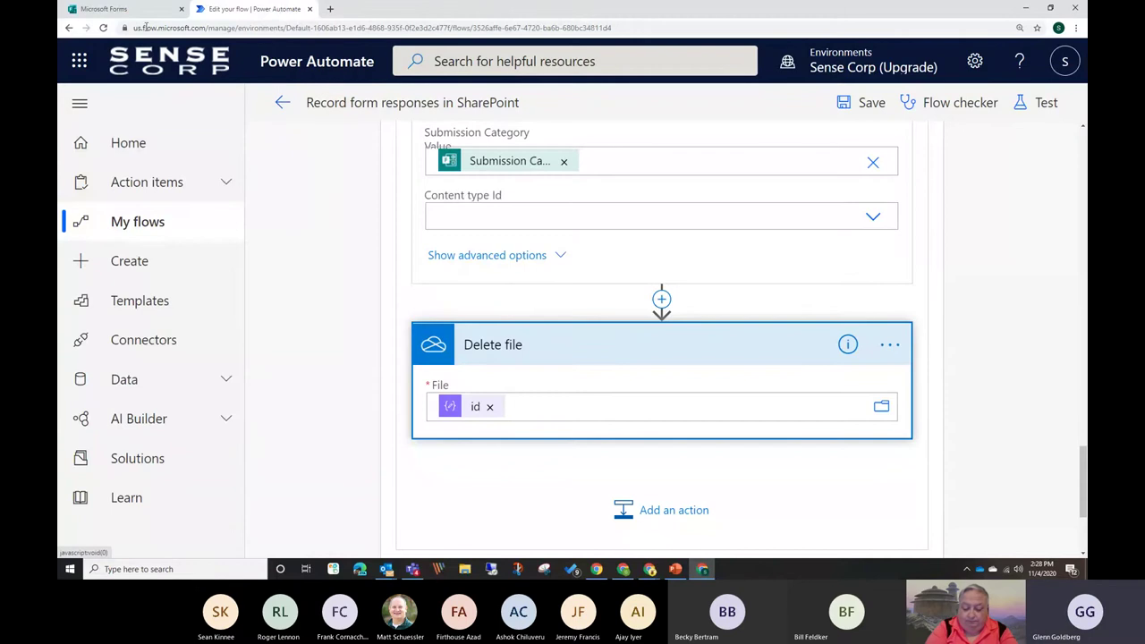
pyautogui.click(103, 9)
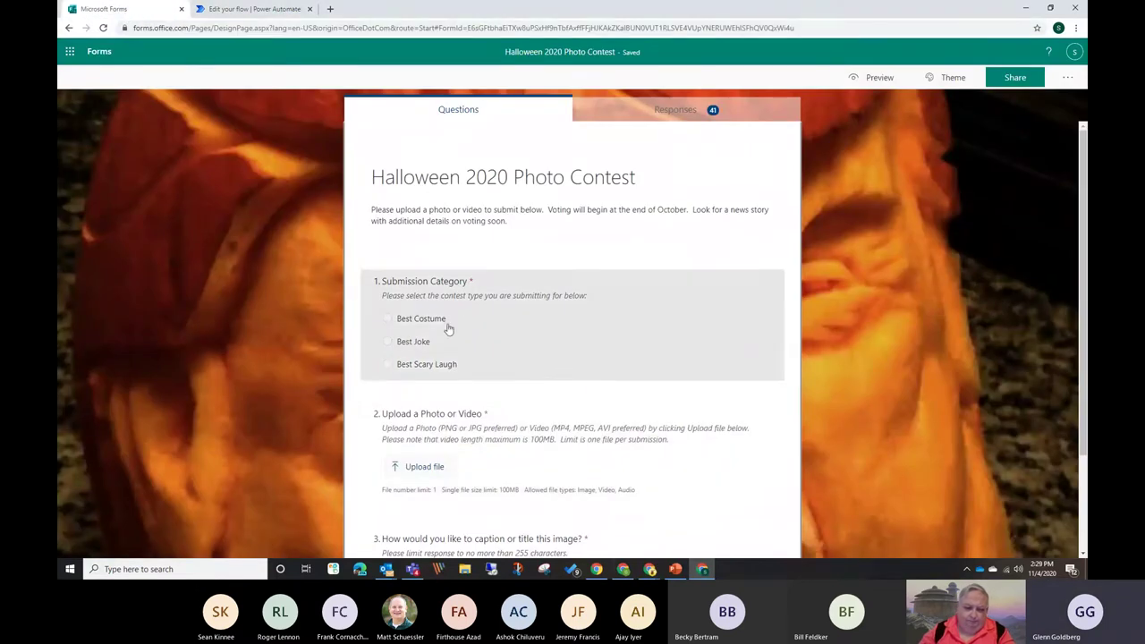
# Scroll through the contest form's questions and bring up the Office apps list.
pyautogui.scroll(-2, 575, 429)
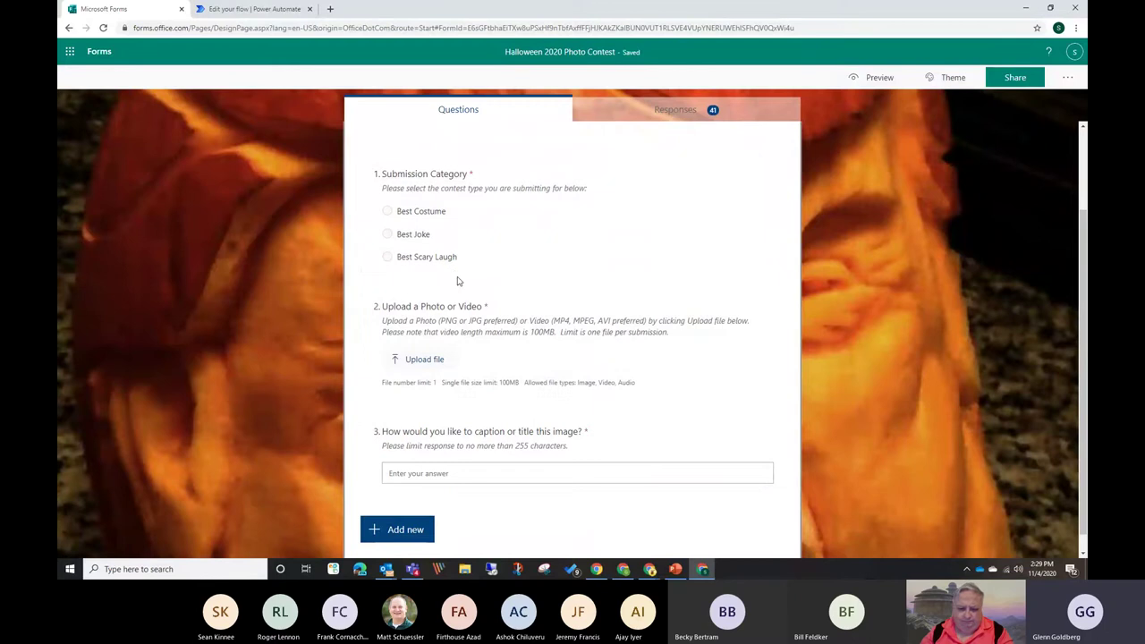
pyautogui.click(70, 55)
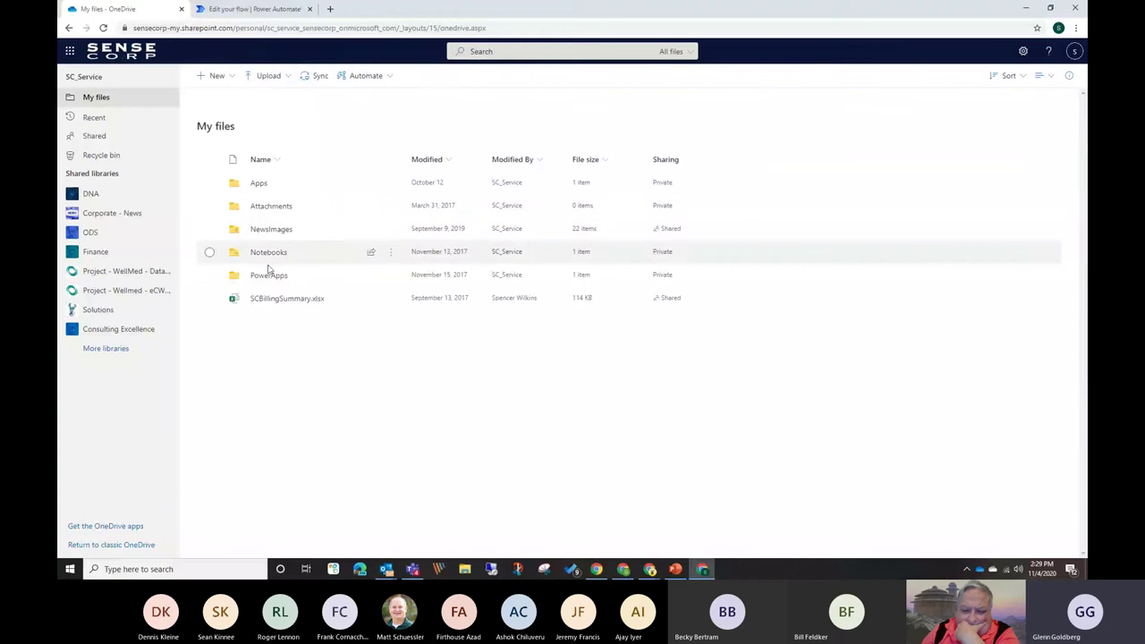
# Navigate OneDrive through Apps > Microsoft Forms > Halloween 2020 Photo Contest into the Question folder.
pyautogui.click(258, 184)
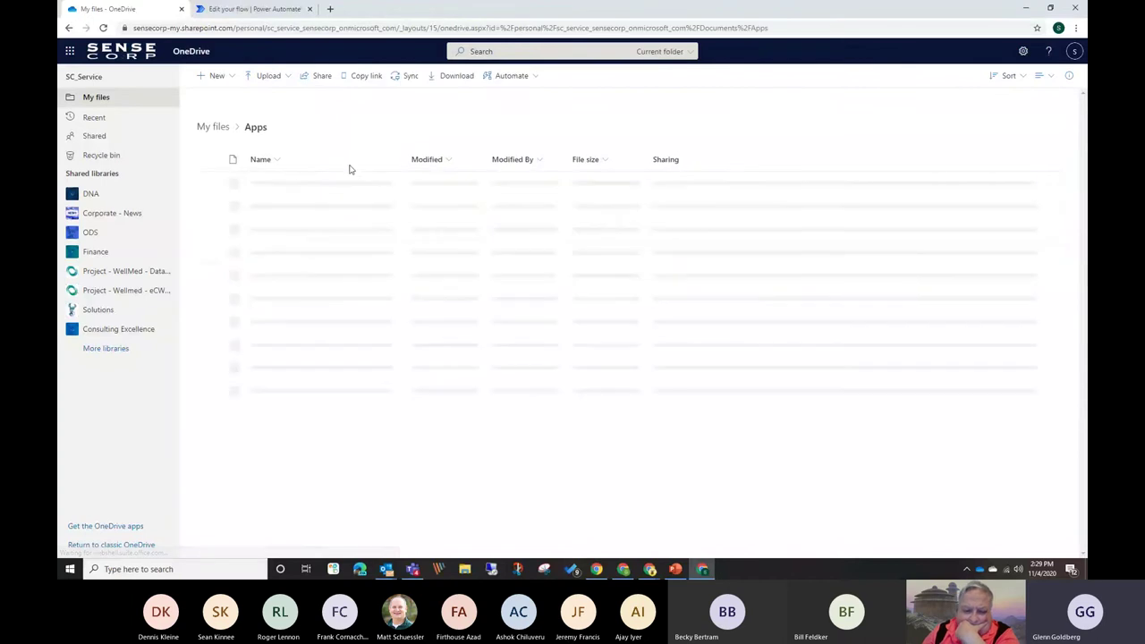
pyautogui.click(288, 184)
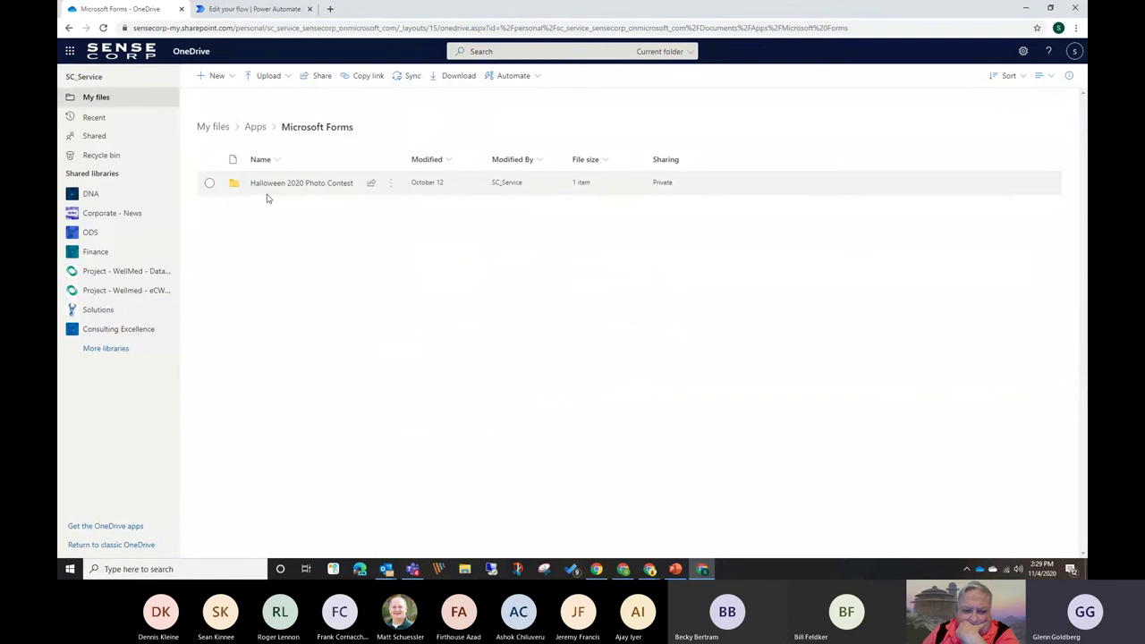
pyautogui.click(302, 185)
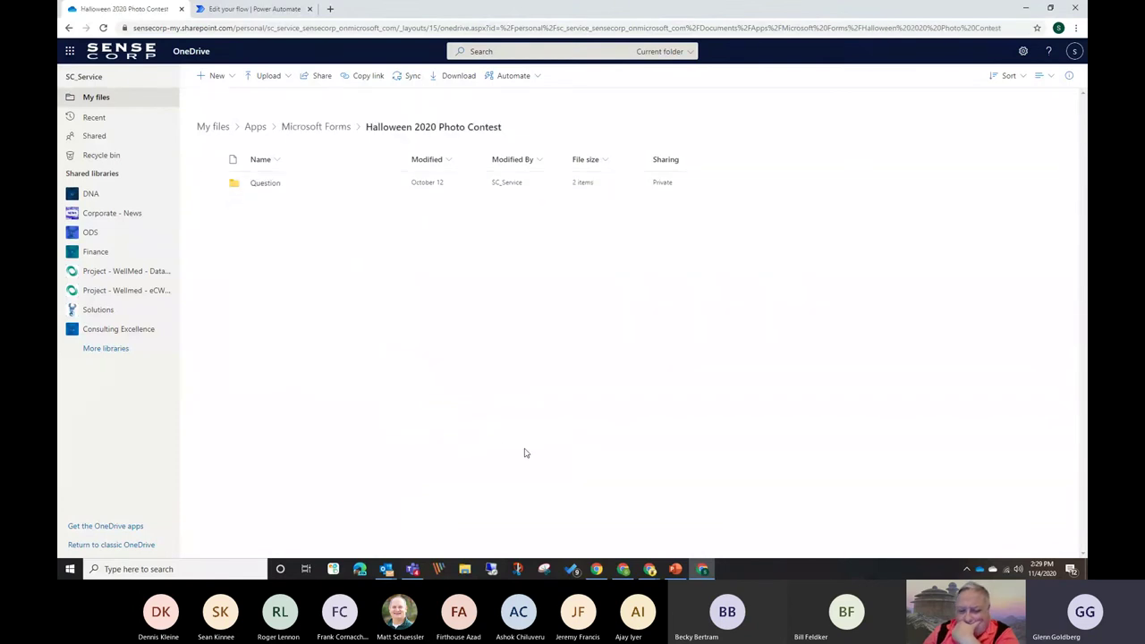
pyautogui.click(267, 185)
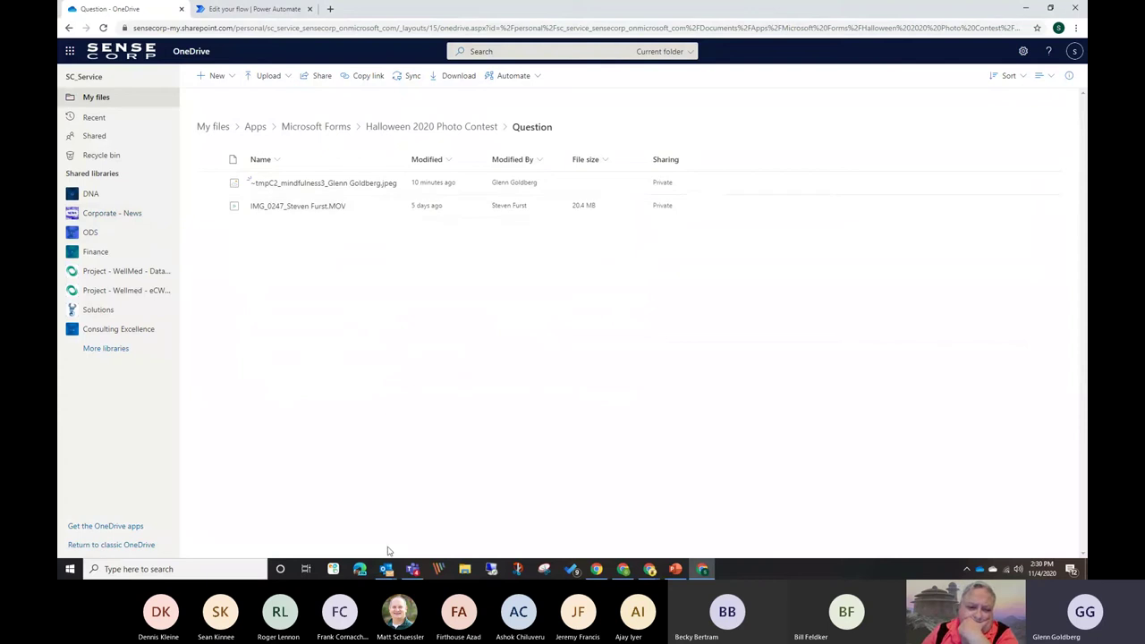
# Restore and maximize the contest form's Chrome window, then switch to the Best Scary Costume Submissions tab.
pyautogui.moveTo(624, 572)
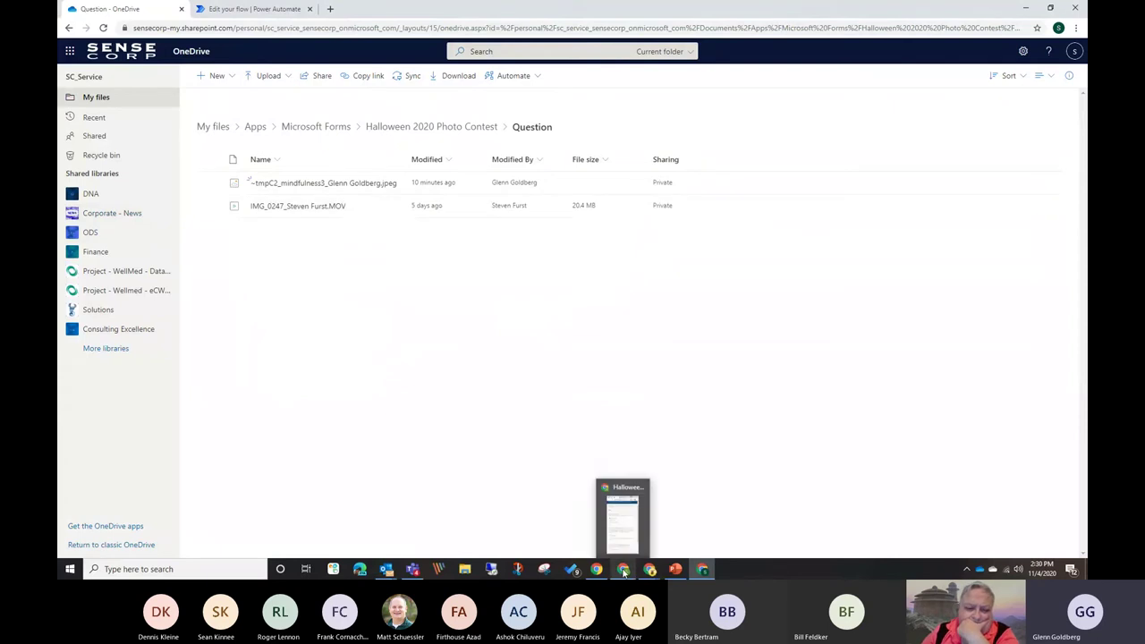
pyautogui.click(621, 515)
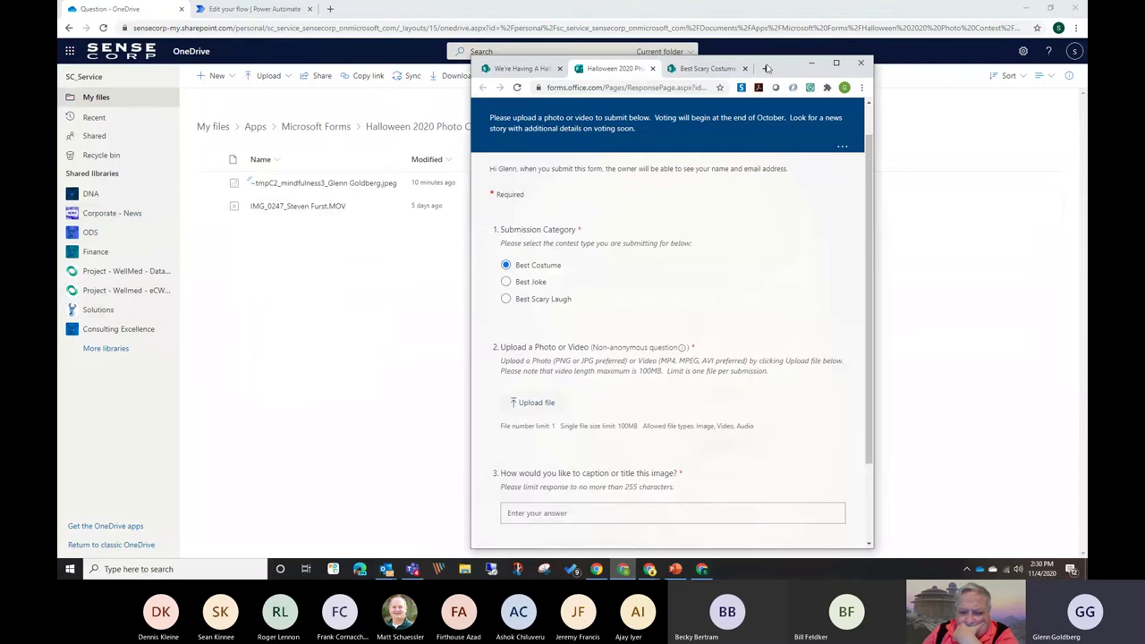
pyautogui.click(835, 63)
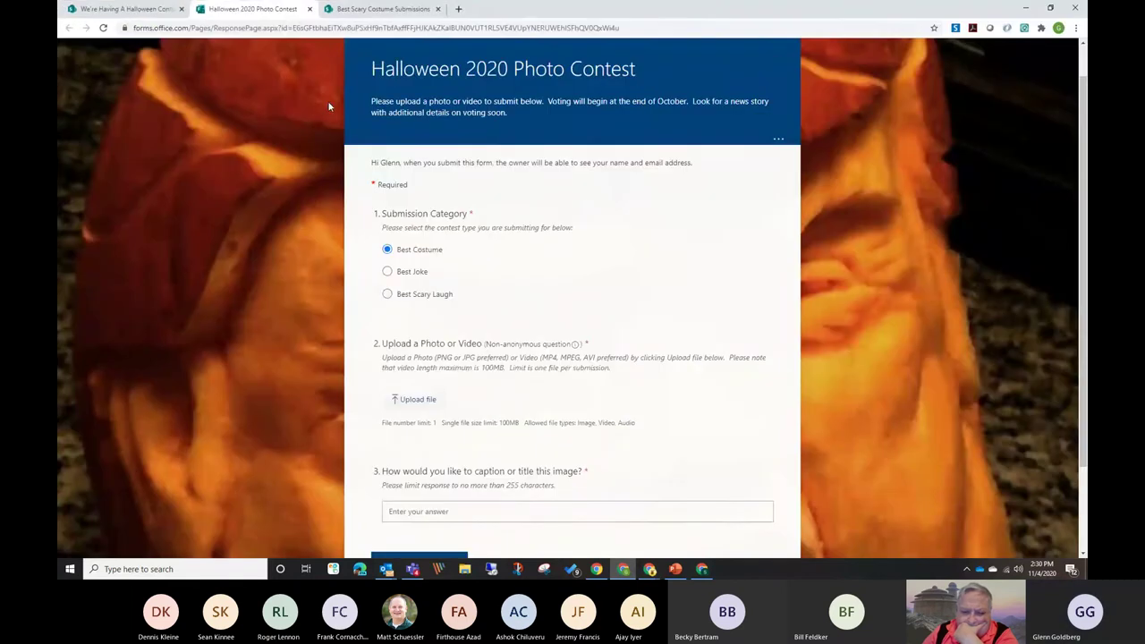
pyautogui.click(368, 10)
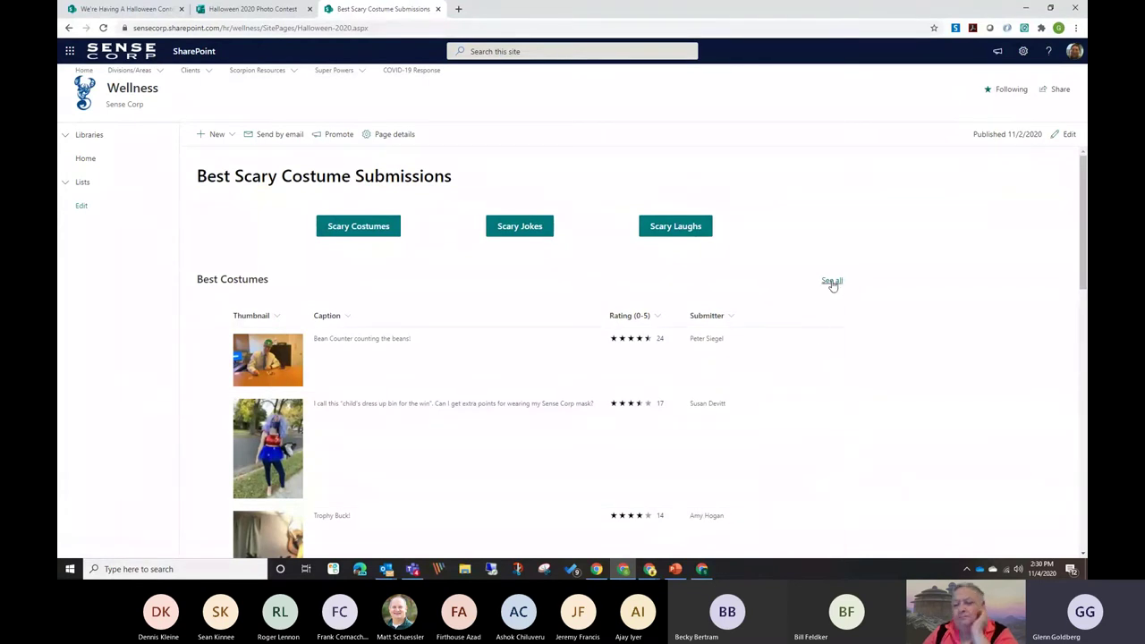
# Use See all on Best Costumes to show the HalloweenContest2020 library in Best Costume View.
pyautogui.click(832, 283)
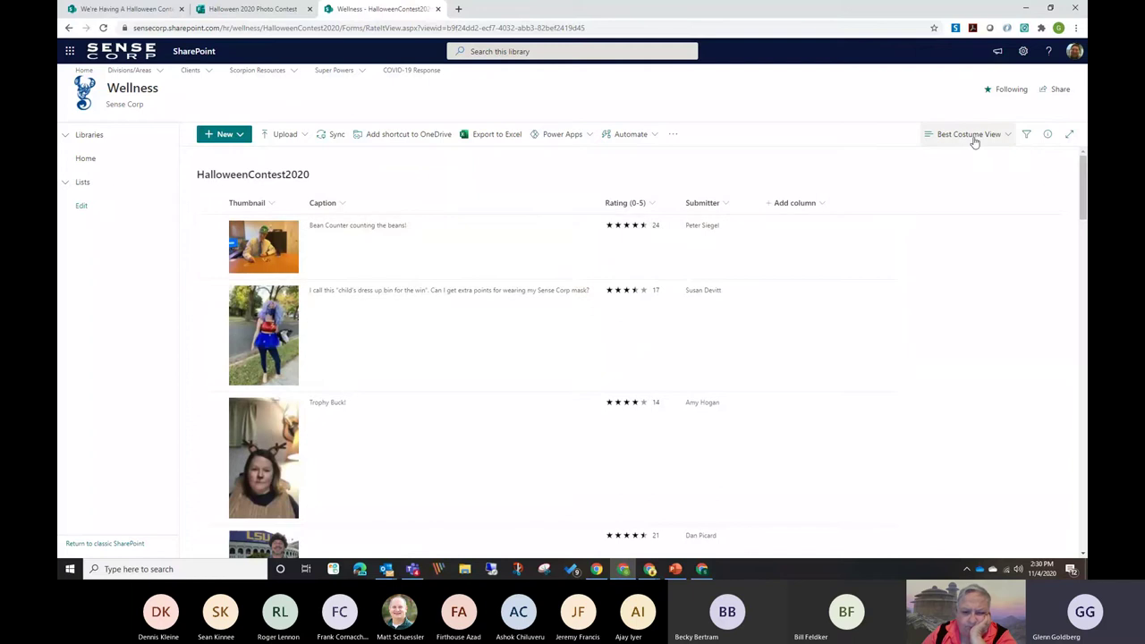
# Switch the library to All Documents view, scroll through its entries, and reopen the views list.
pyautogui.click(966, 136)
pyautogui.click(958, 214)
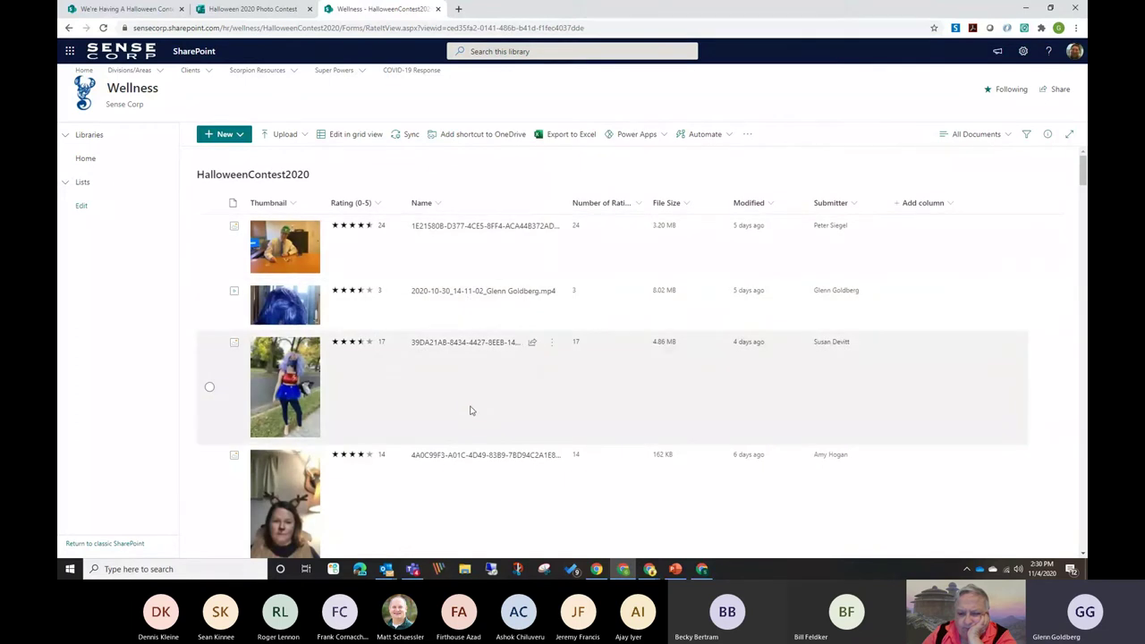
pyautogui.moveTo(467, 458)
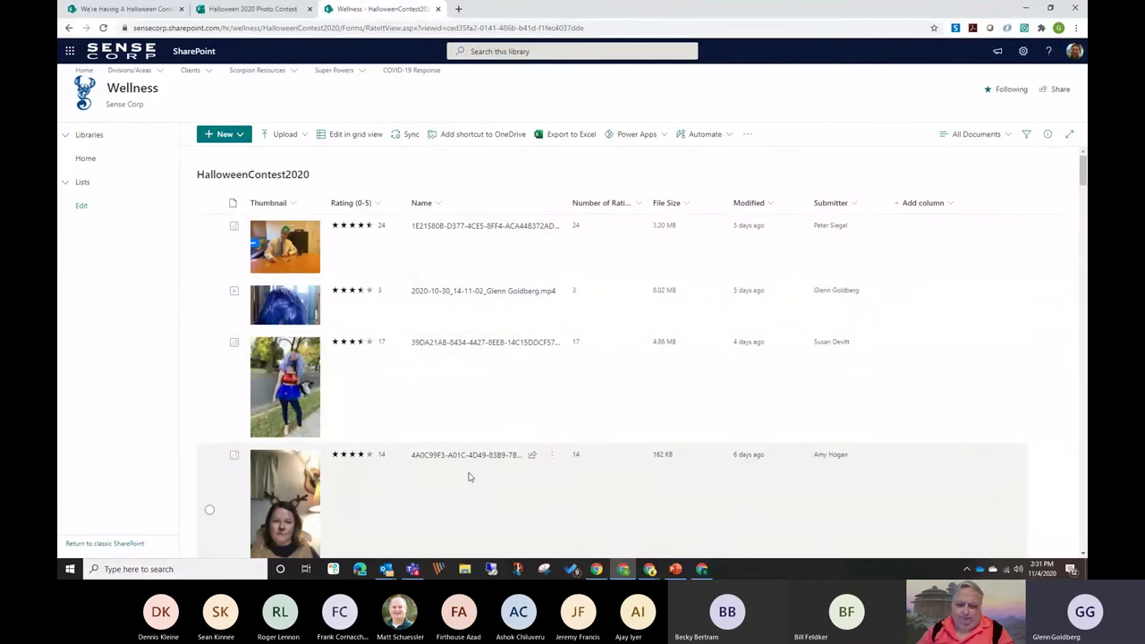
pyautogui.scroll(-3, 652, 409)
pyautogui.scroll(-15, 652, 410)
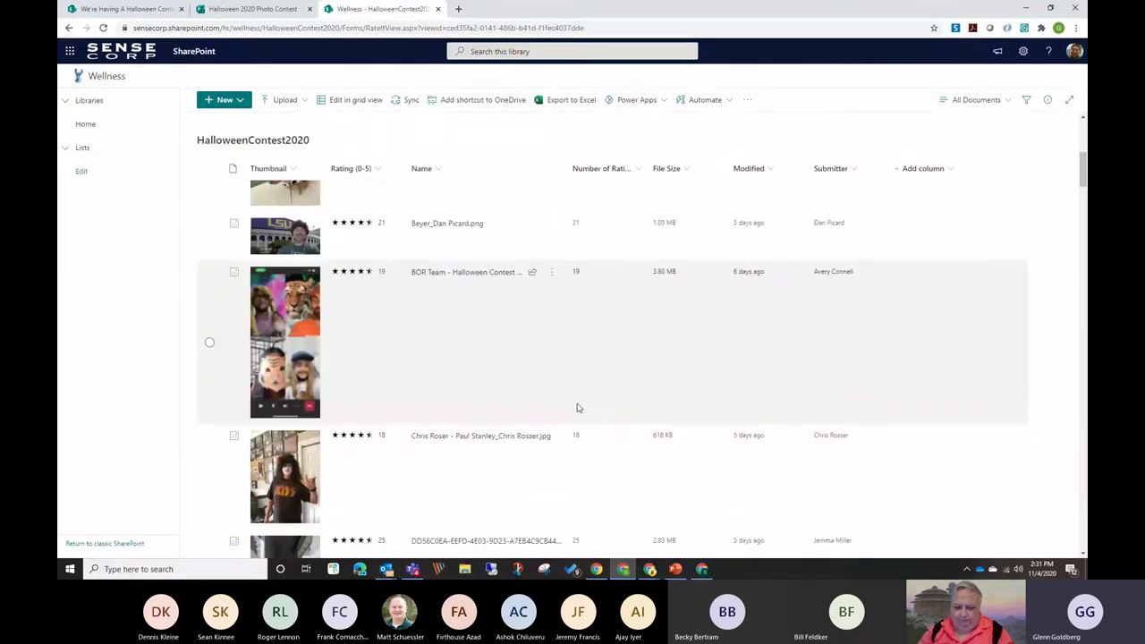
pyautogui.scroll(-10, 603, 389)
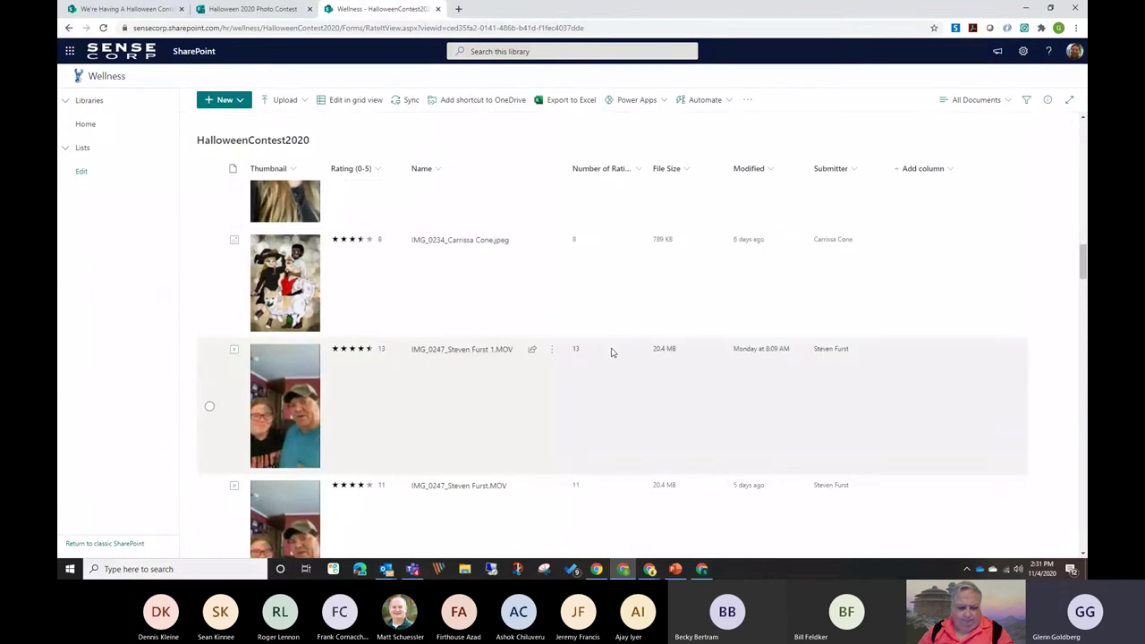
pyautogui.scroll(10, 617, 365)
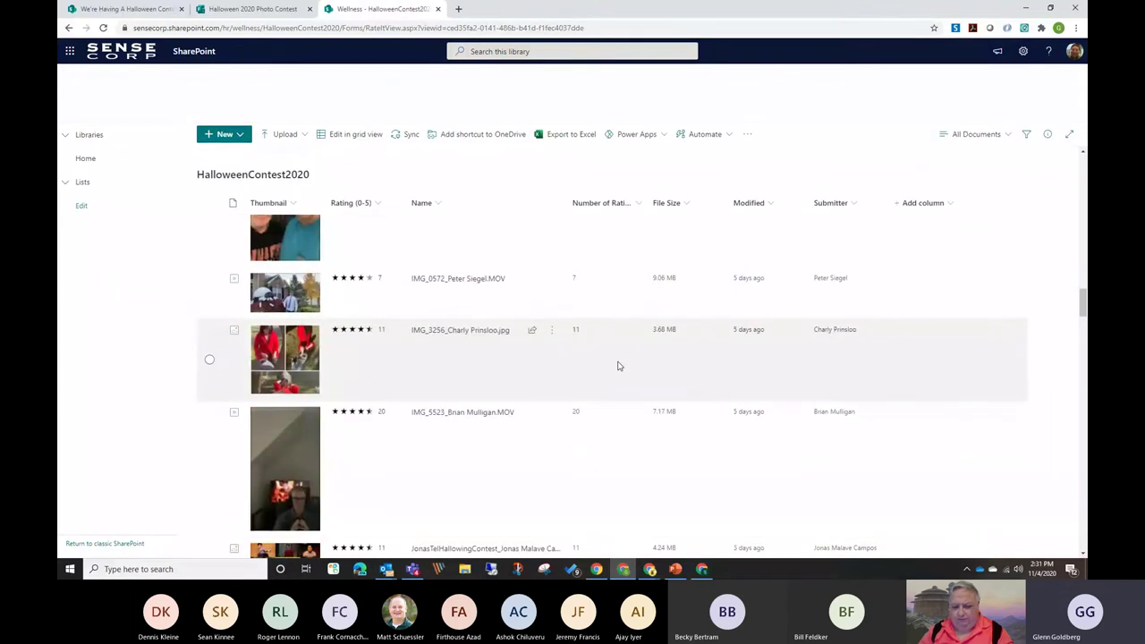
pyautogui.scroll(10, 617, 363)
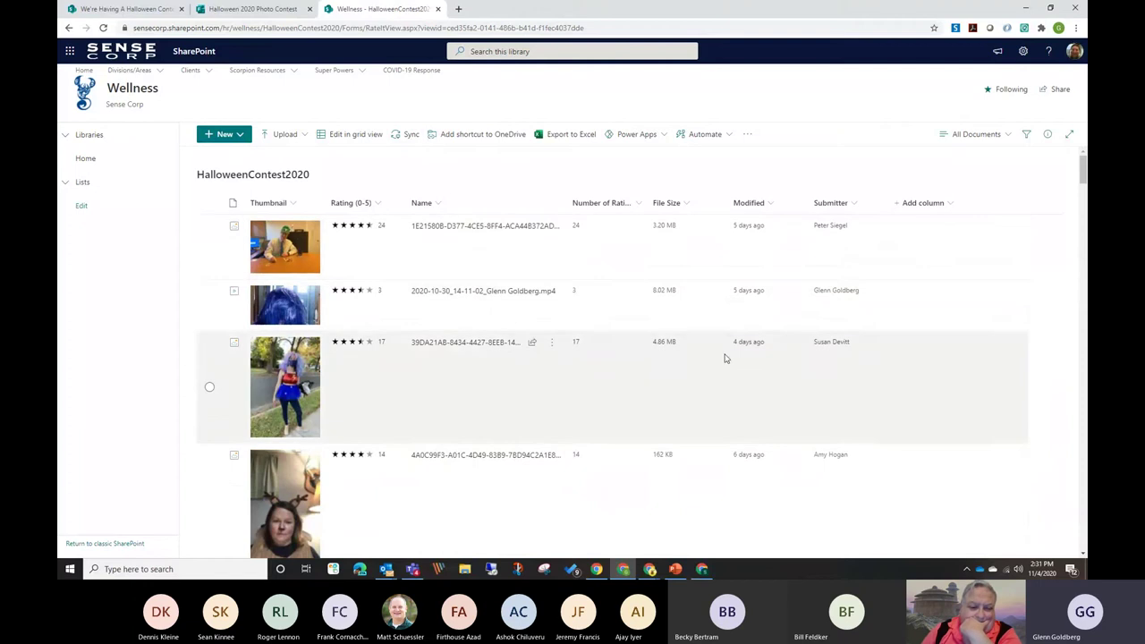
pyautogui.click(976, 134)
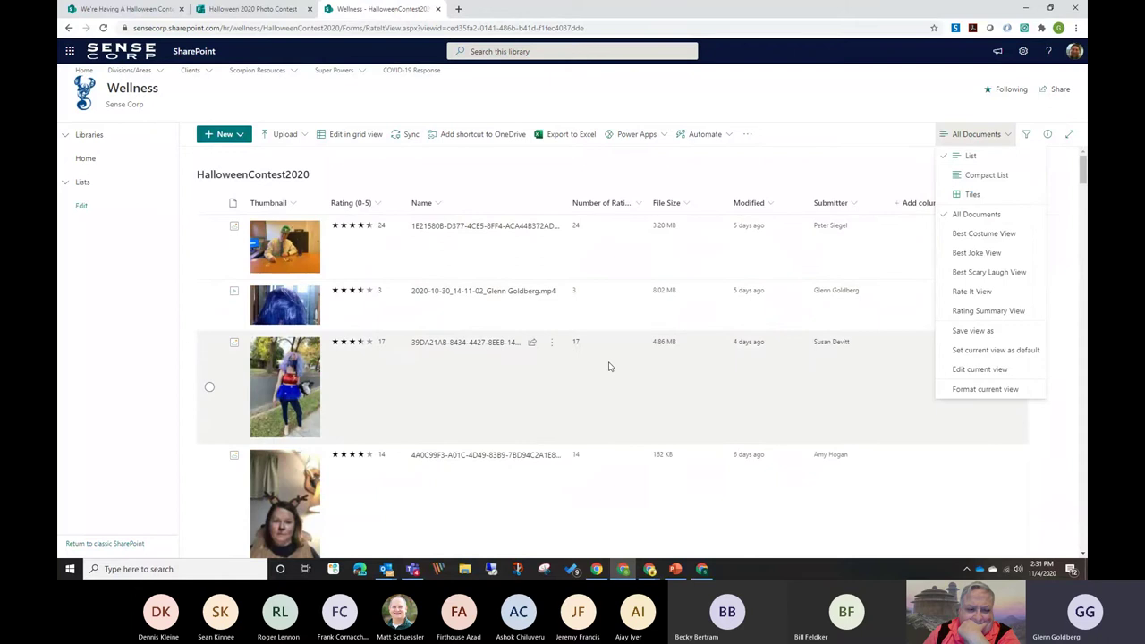
pyautogui.click(626, 181)
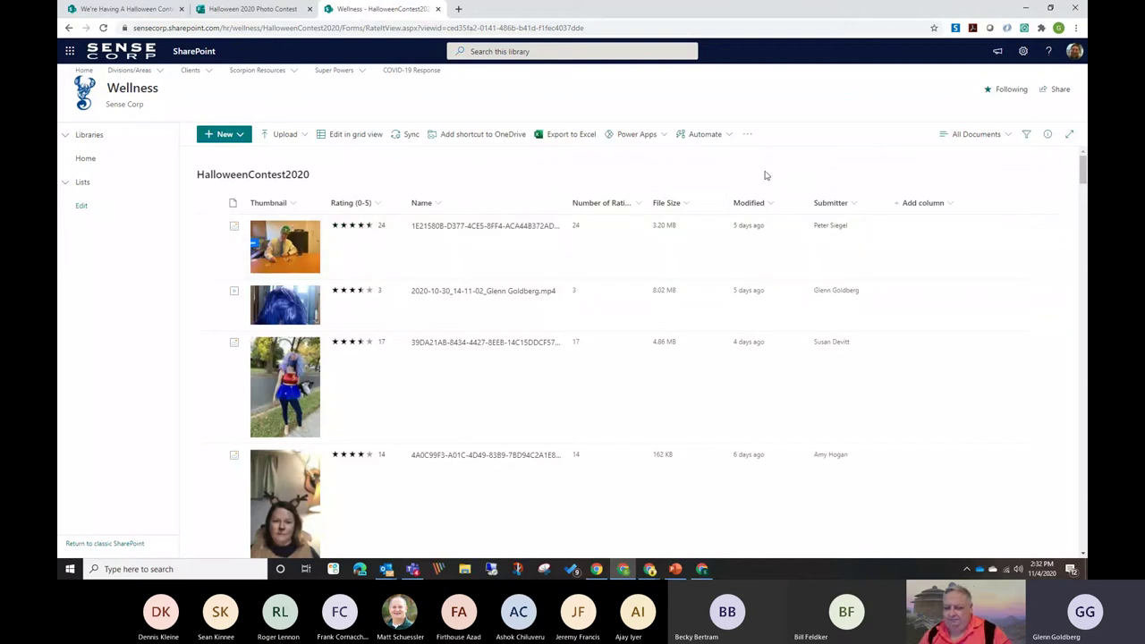
pyautogui.click(970, 134)
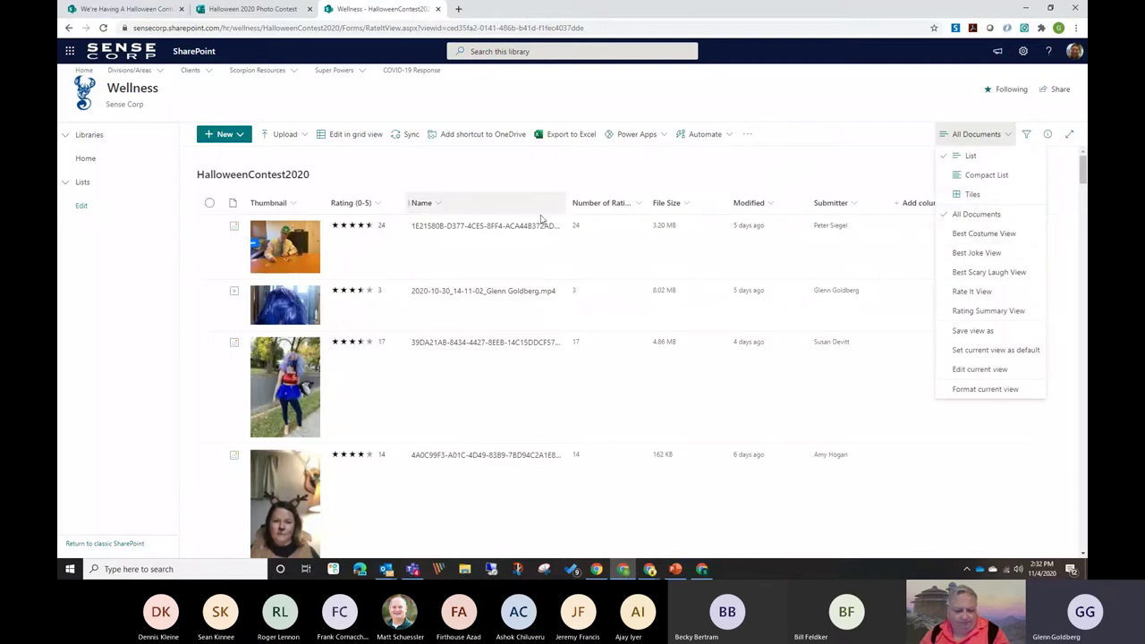
# Switch the library to Best Costume View, dismiss the chat notification, and review the rated entries.
pyautogui.click(970, 237)
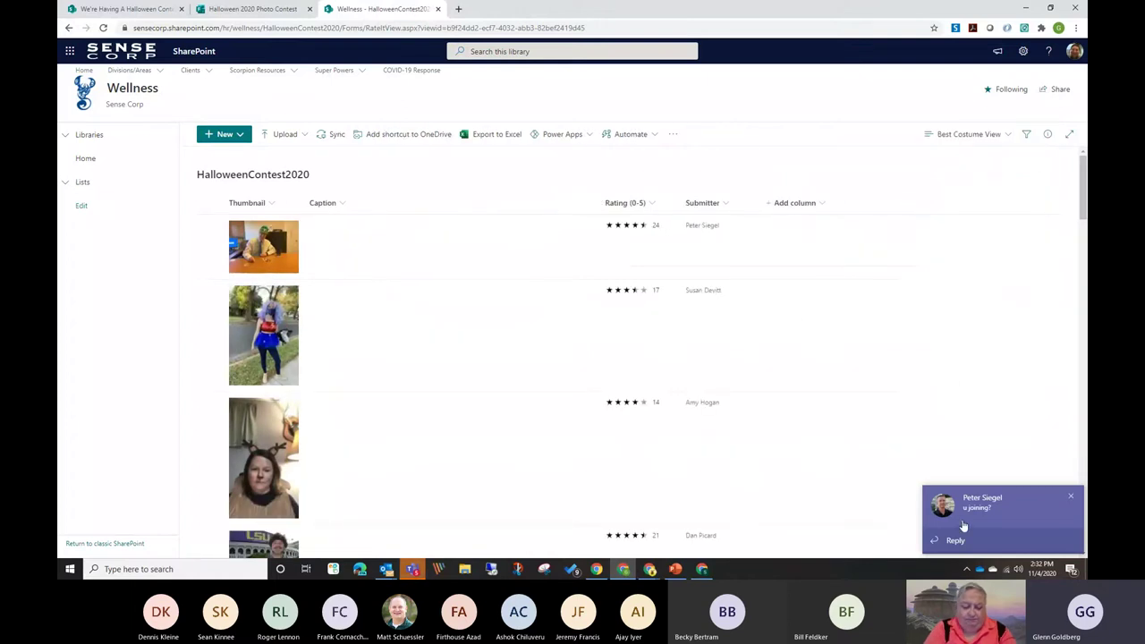
pyautogui.click(1071, 496)
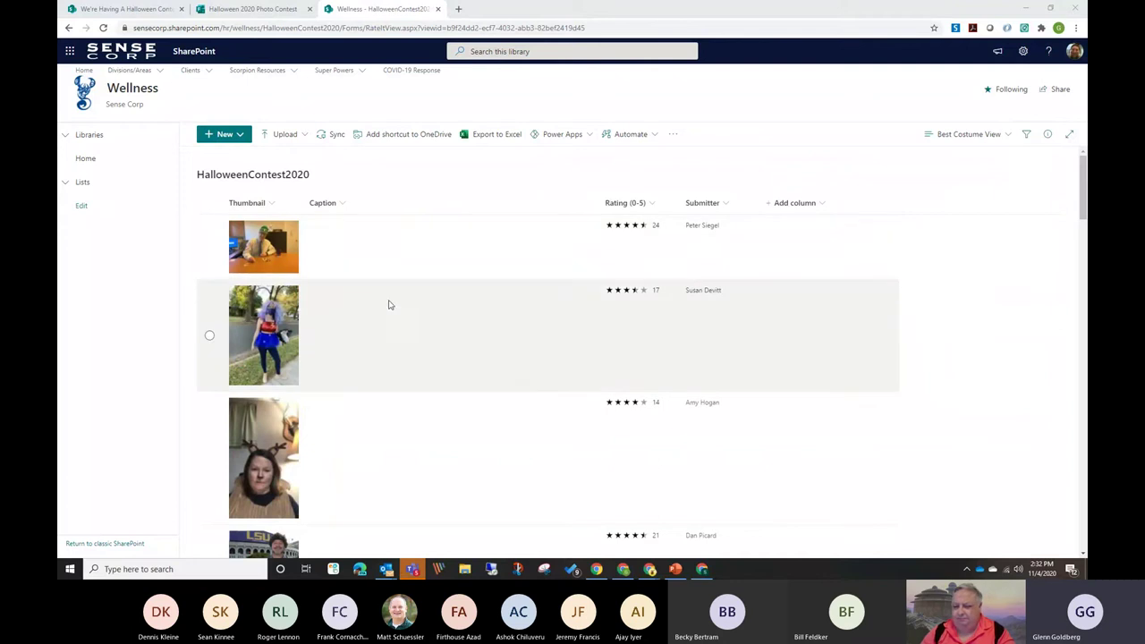
pyautogui.scroll(-5, 410, 340)
pyautogui.scroll(-10, 413, 339)
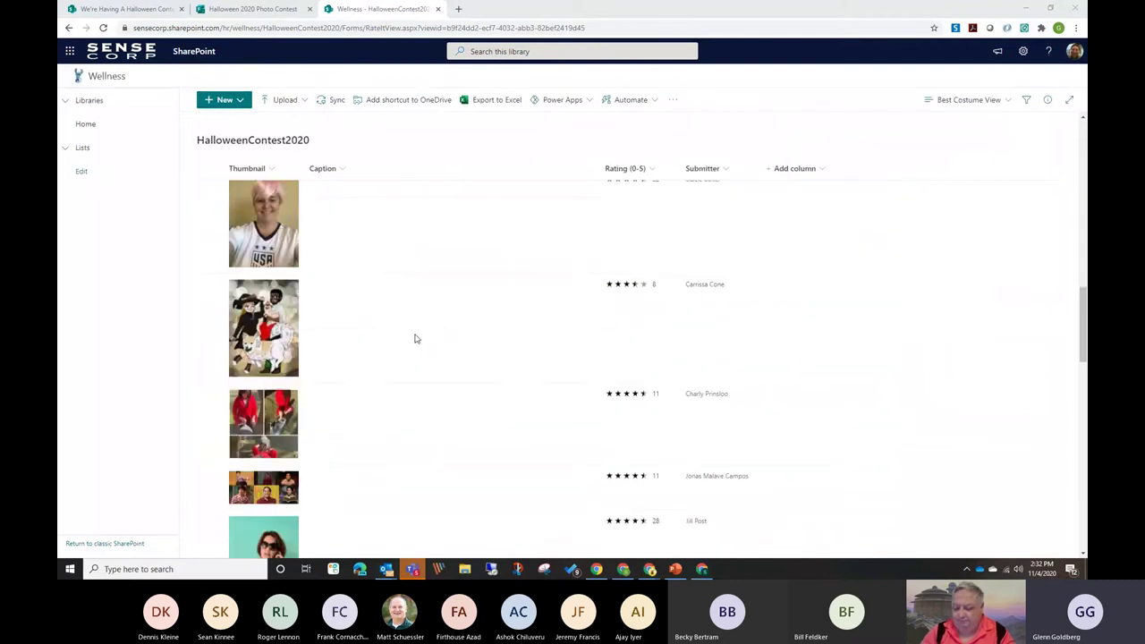
pyautogui.scroll(-3, 416, 340)
pyautogui.scroll(-2, 410, 343)
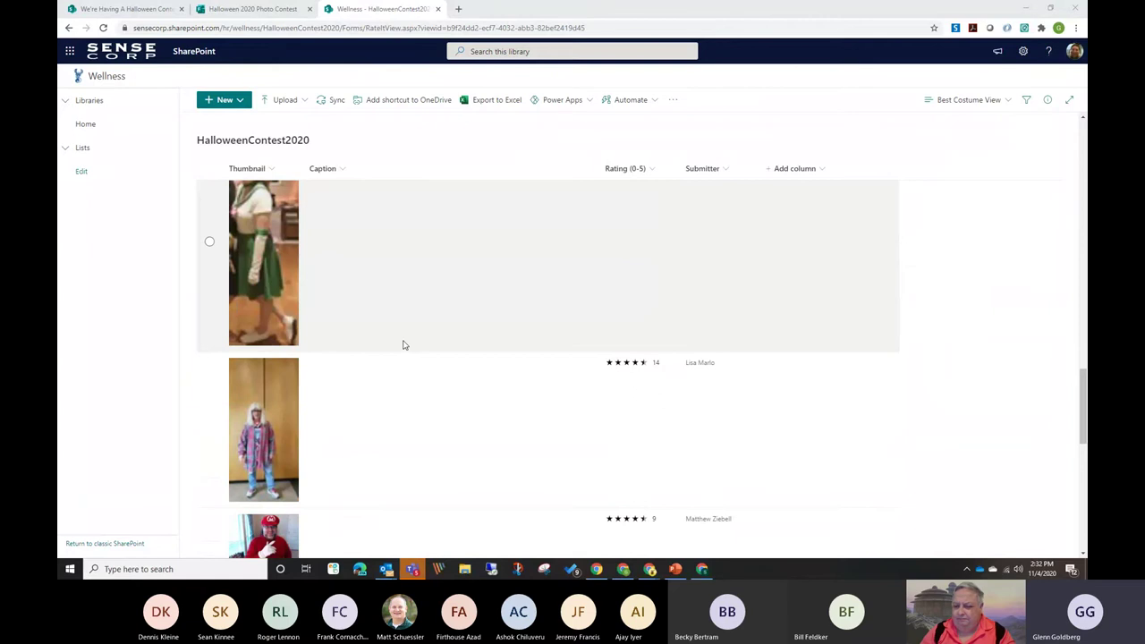
pyautogui.scroll(-10, 404, 347)
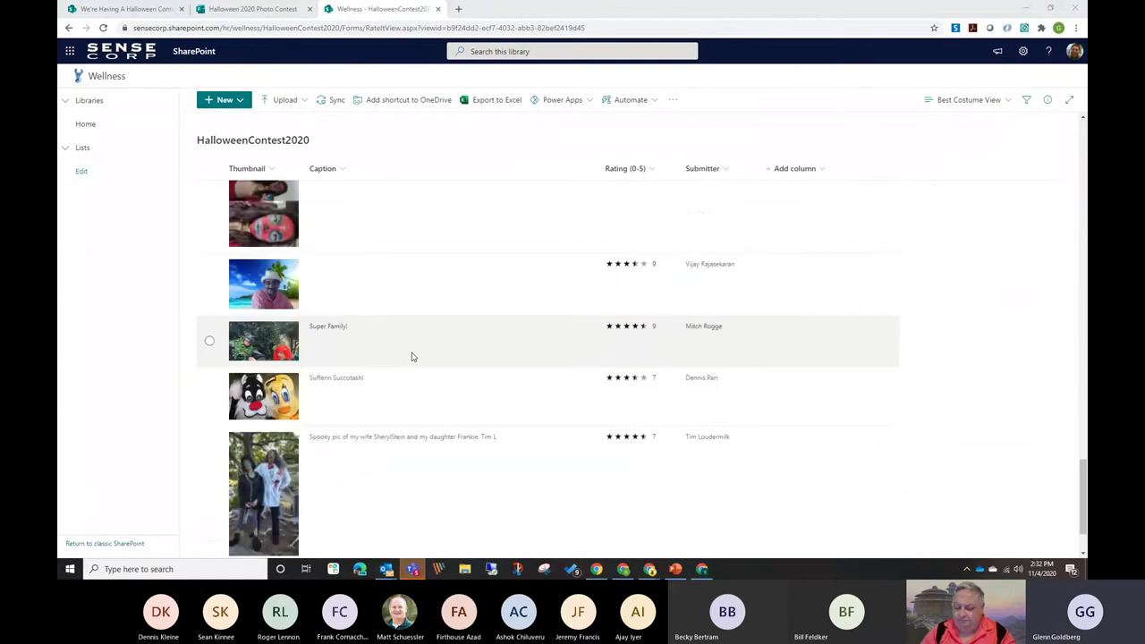
pyautogui.scroll(15, 411, 356)
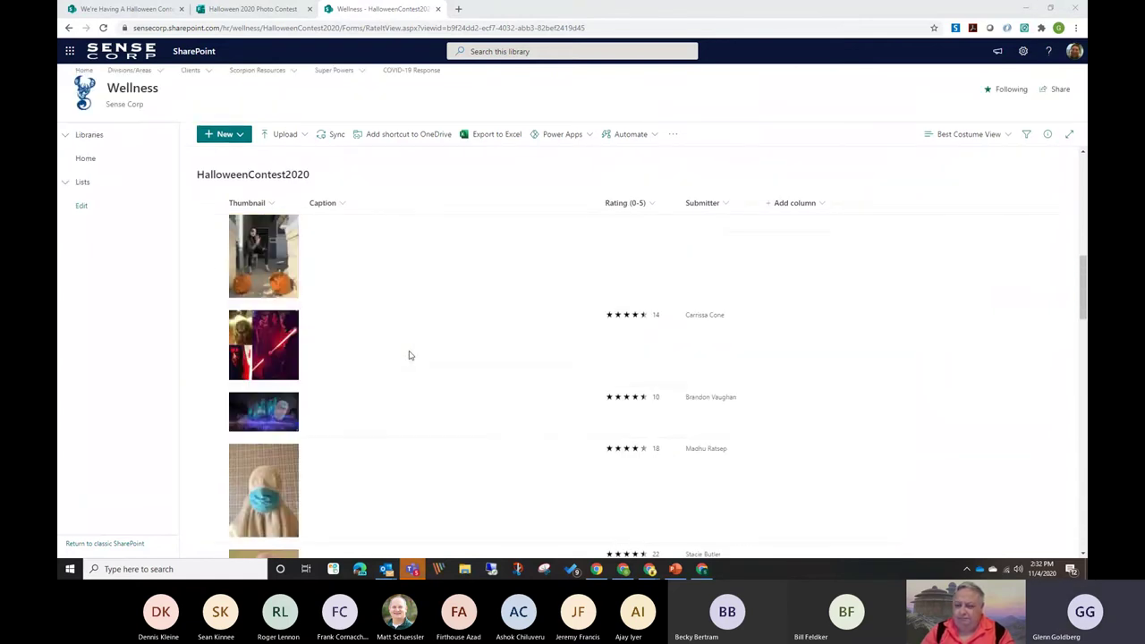
pyautogui.scroll(6, 407, 348)
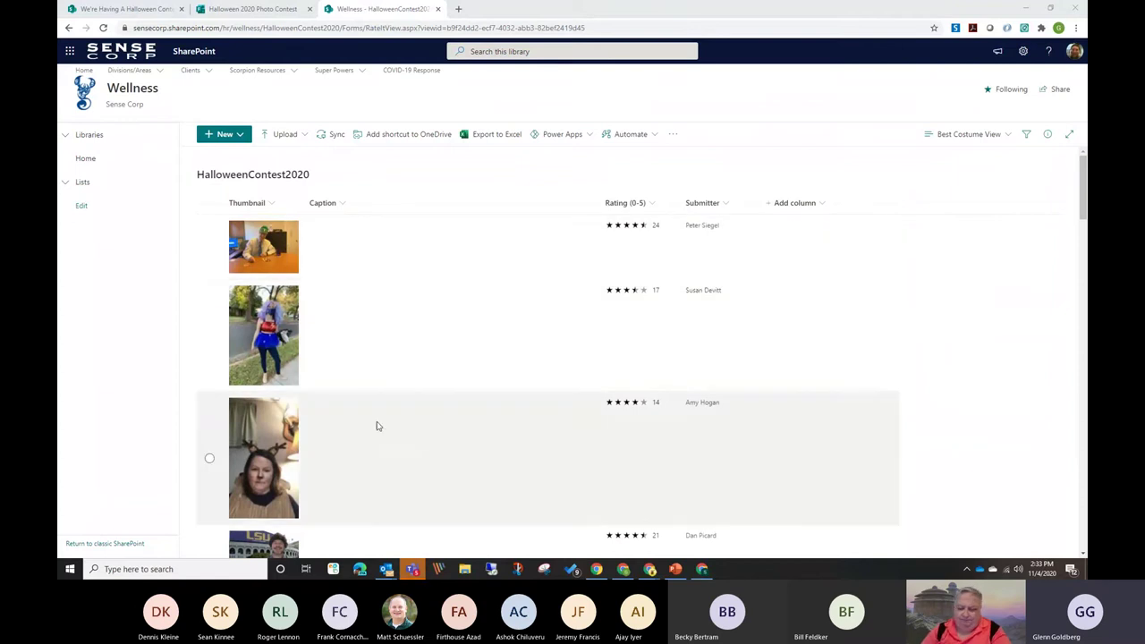
pyautogui.click(975, 134)
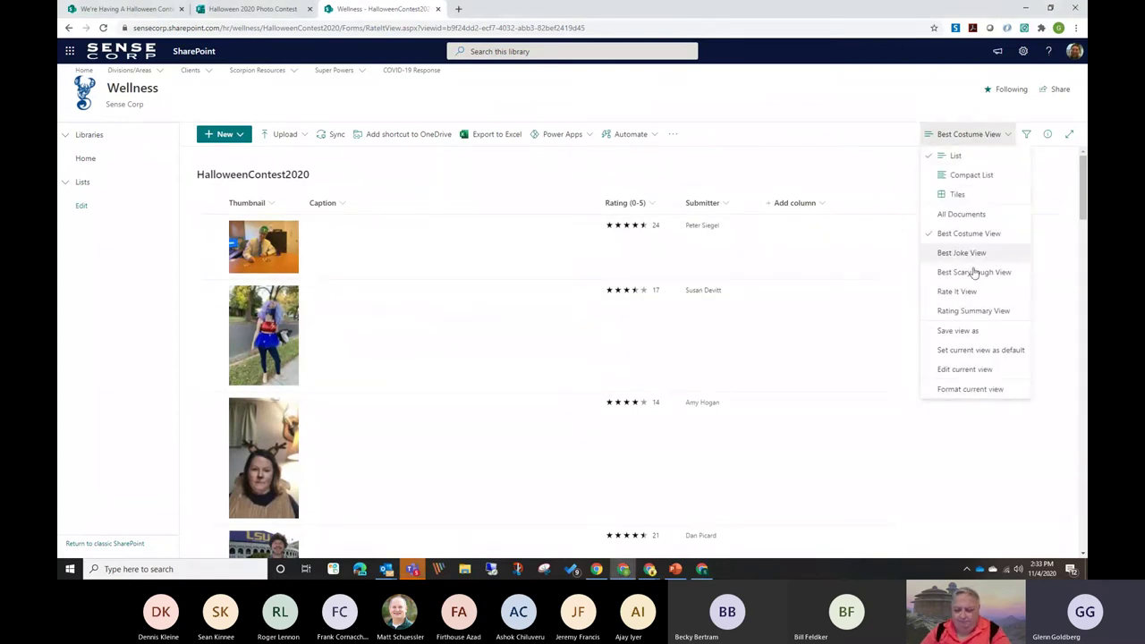
pyautogui.click(536, 177)
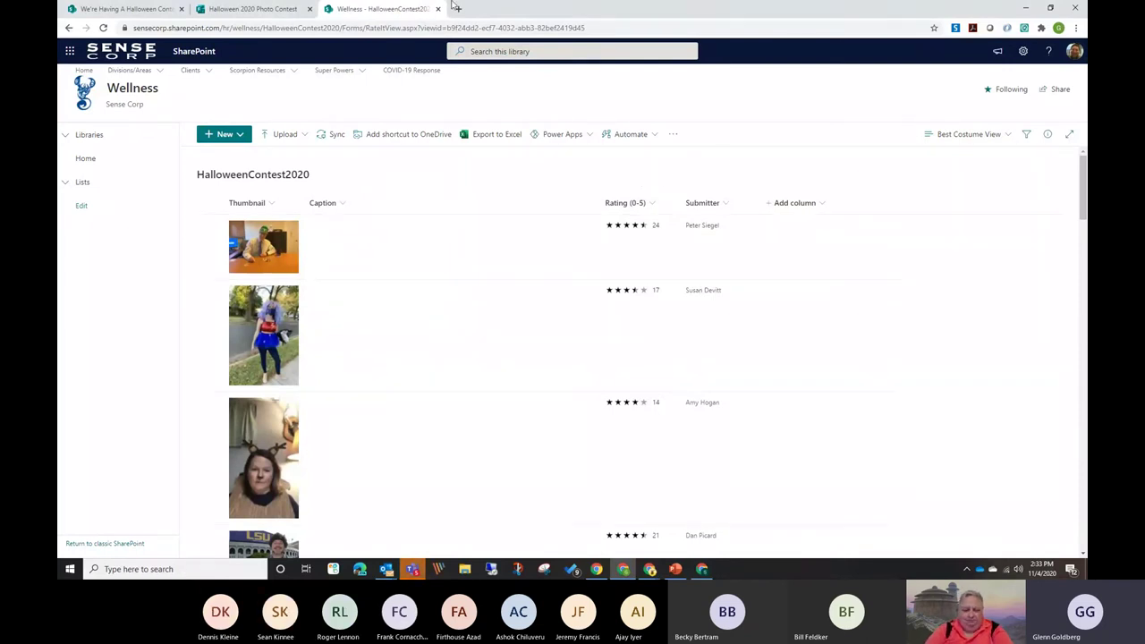
# Return to the company news list and open the 'Halloween 2020 - Time To Vote' post.
pyautogui.click(251, 10)
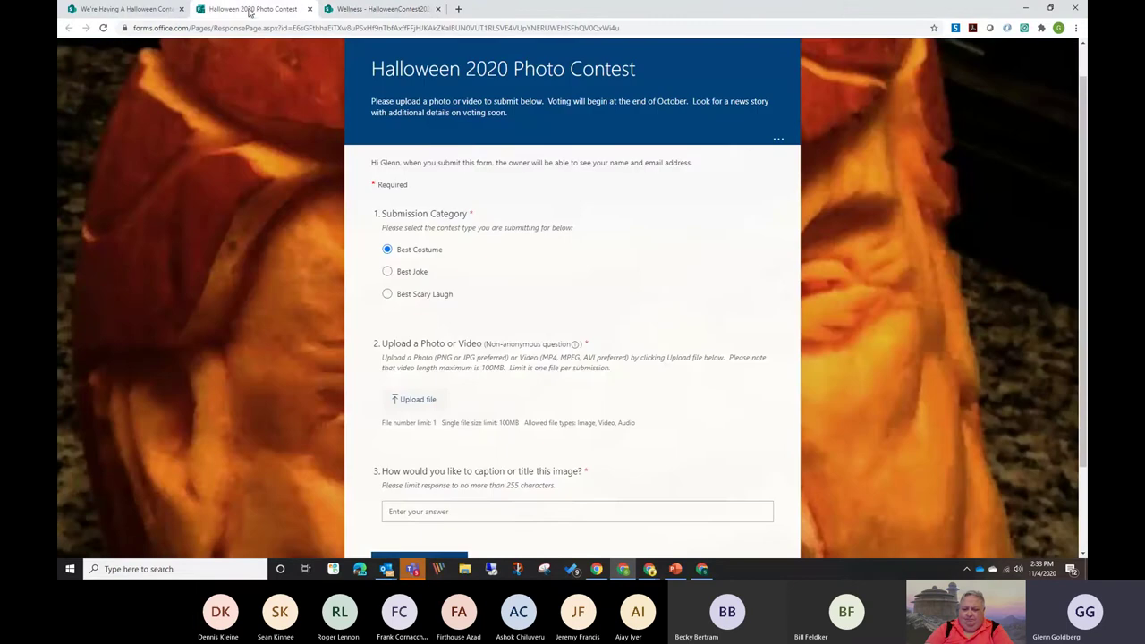
pyautogui.click(119, 9)
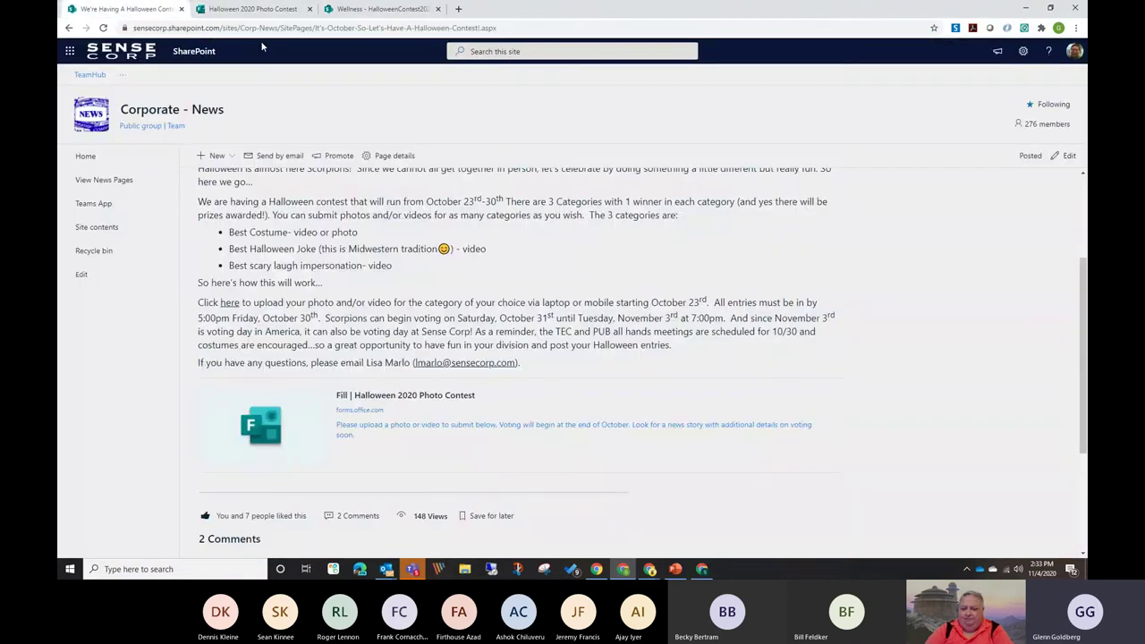
pyautogui.scroll(2, 268, 107)
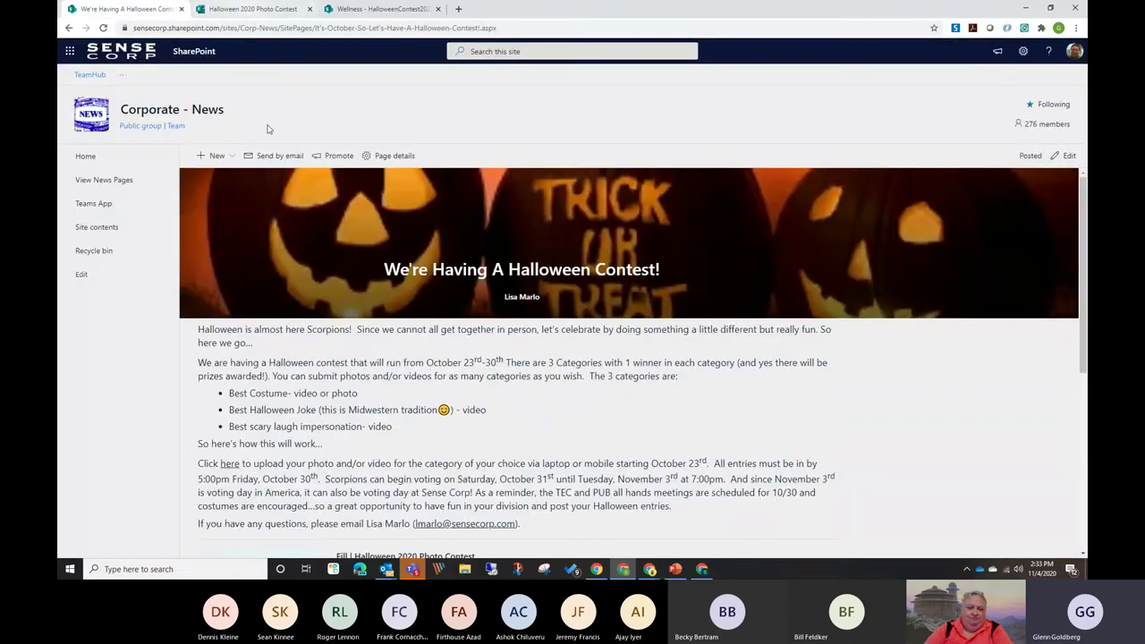
pyautogui.click(69, 27)
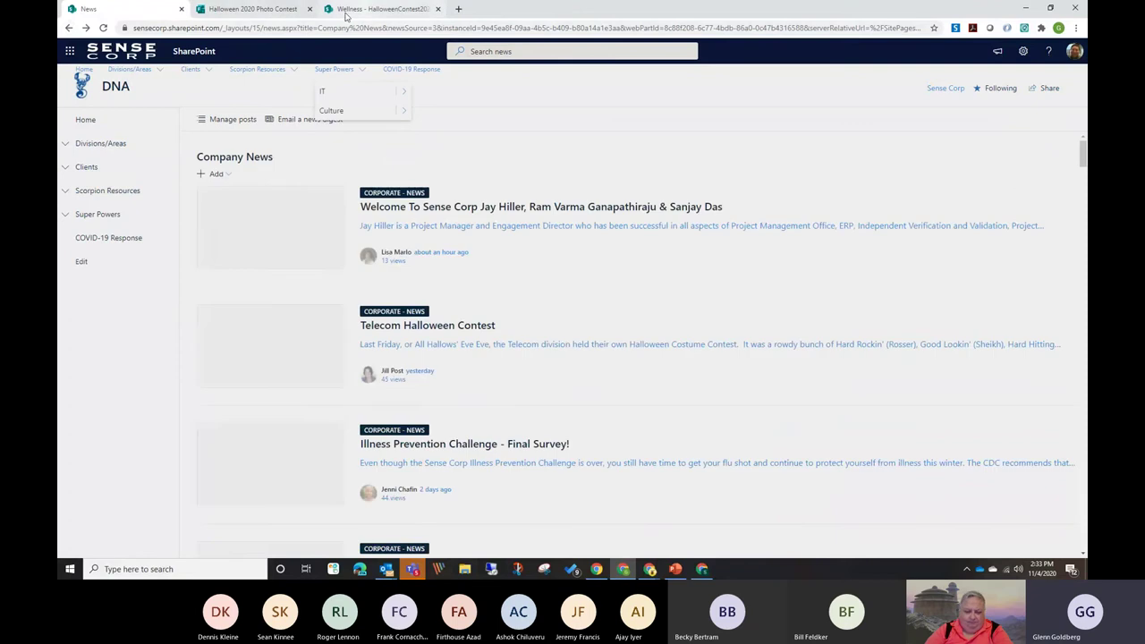
pyautogui.scroll(-4, 429, 269)
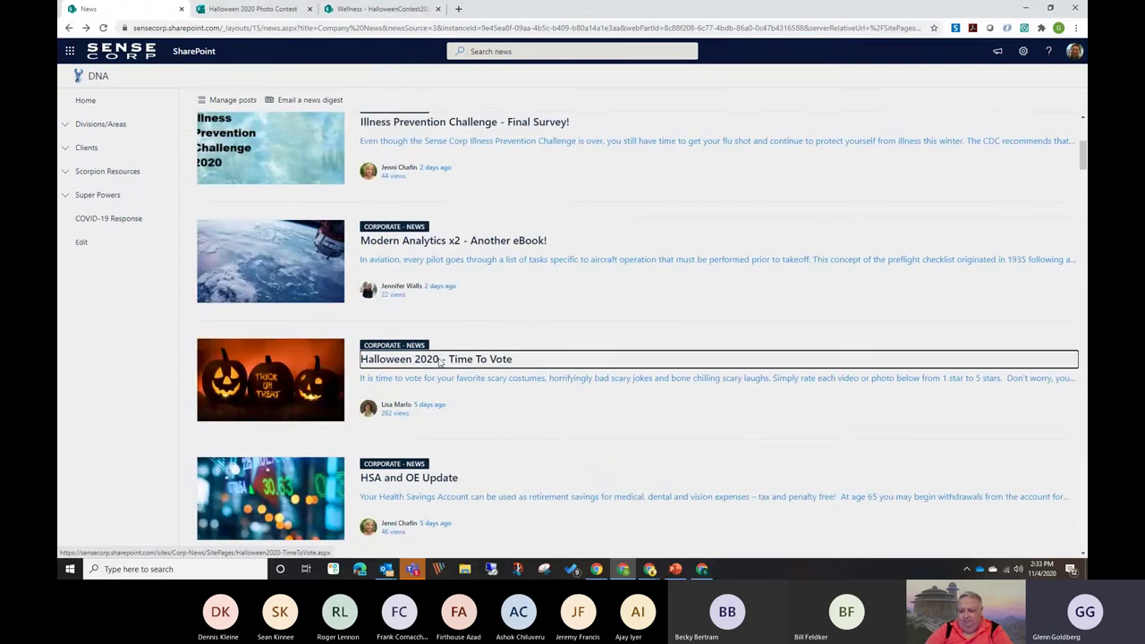
pyautogui.click(626, 358)
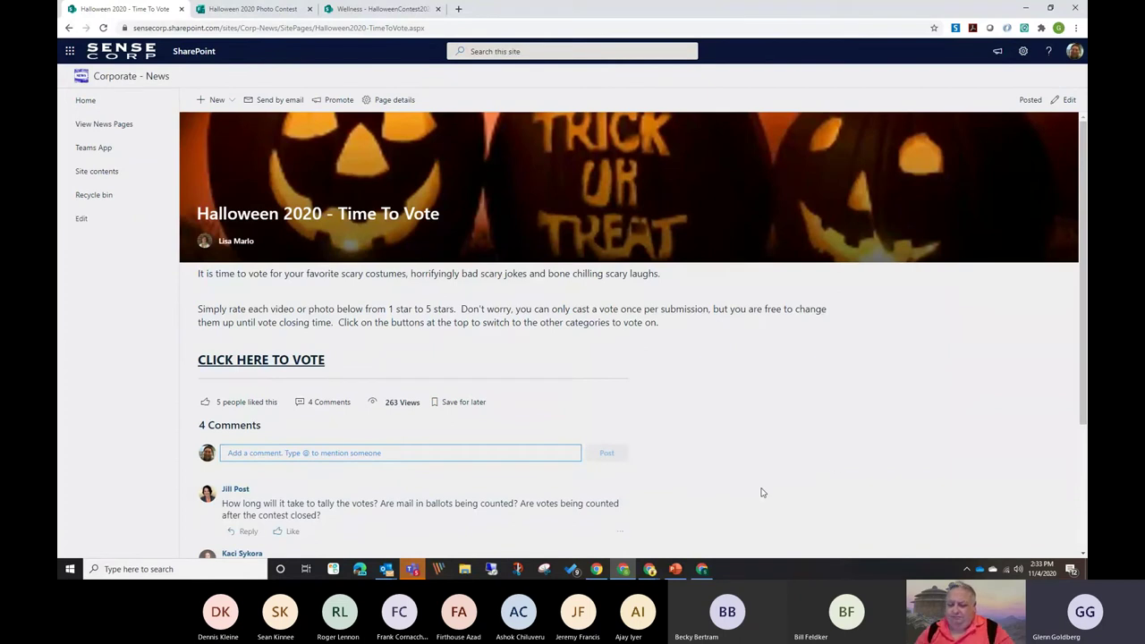
# Follow the vote link to the Best Joke Submissions page and give the second joke five stars.
pyautogui.click(255, 360)
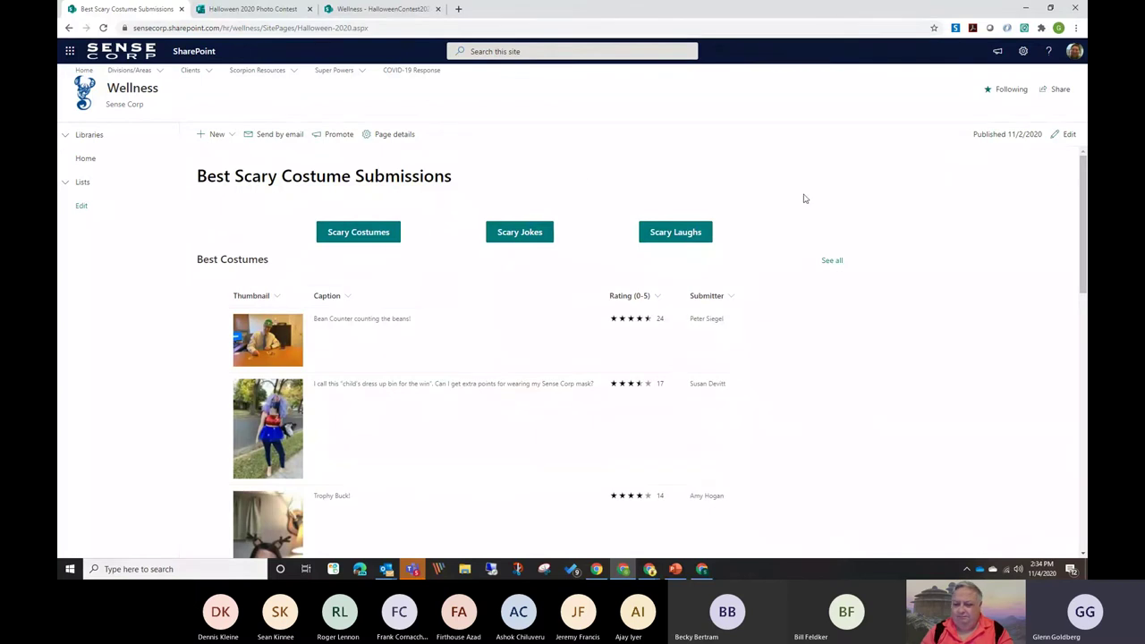
pyautogui.click(515, 238)
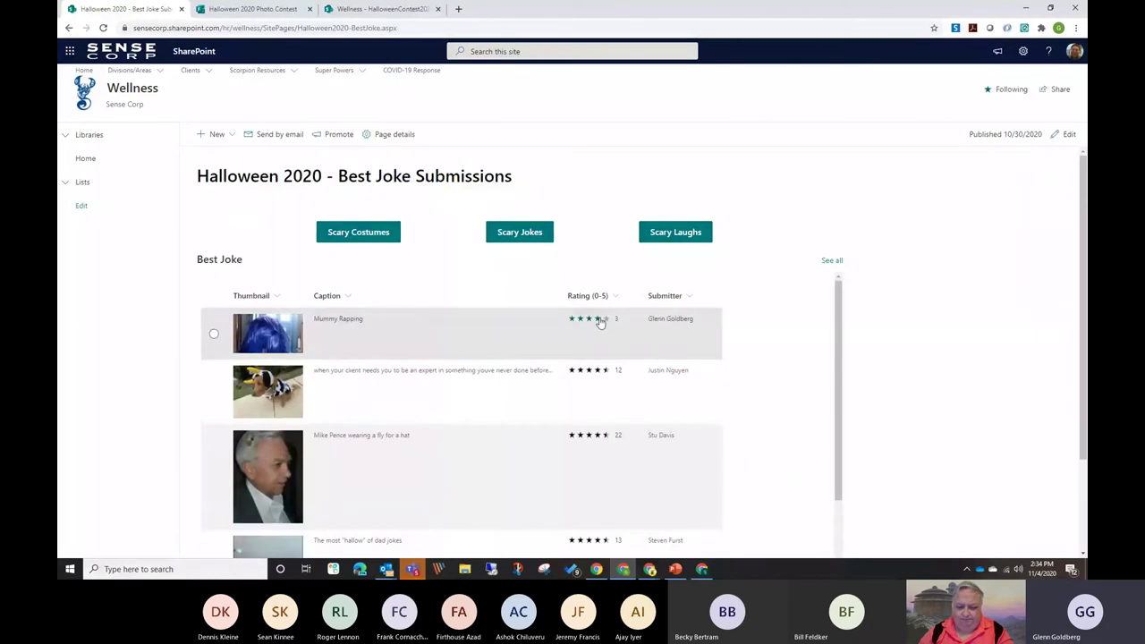
pyautogui.click(606, 376)
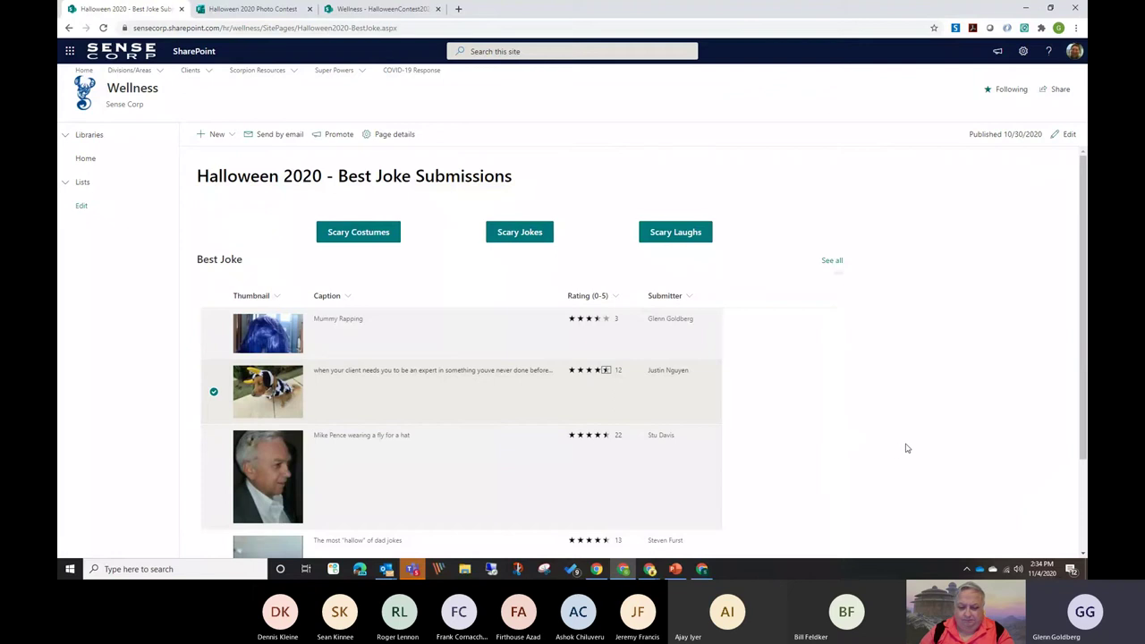
pyautogui.scroll(-3, 894, 438)
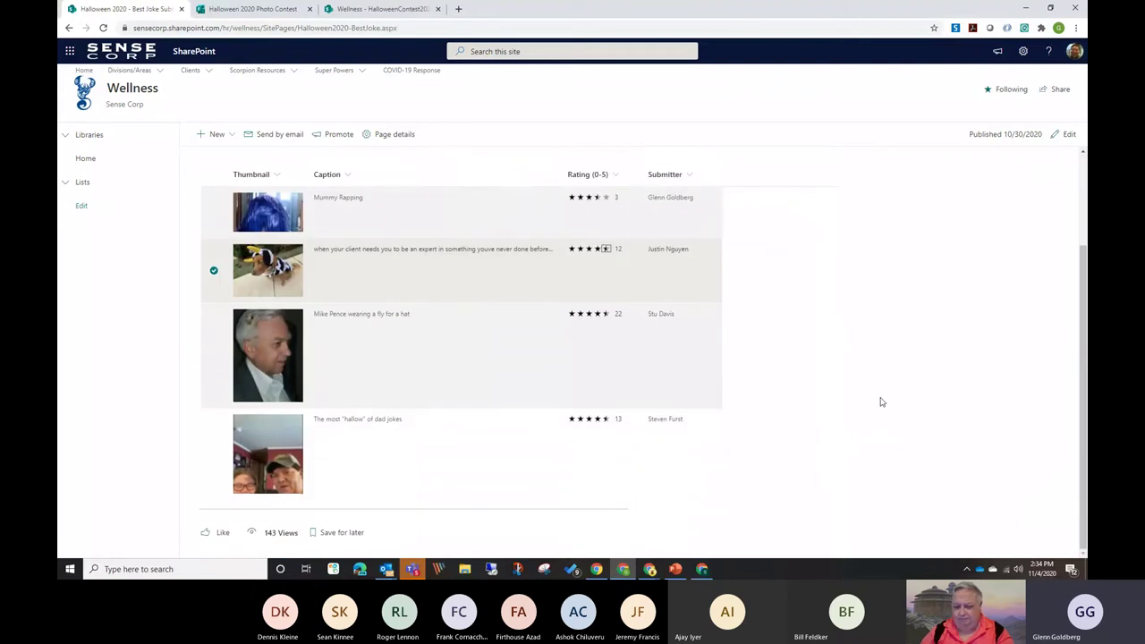
pyautogui.scroll(3, 859, 250)
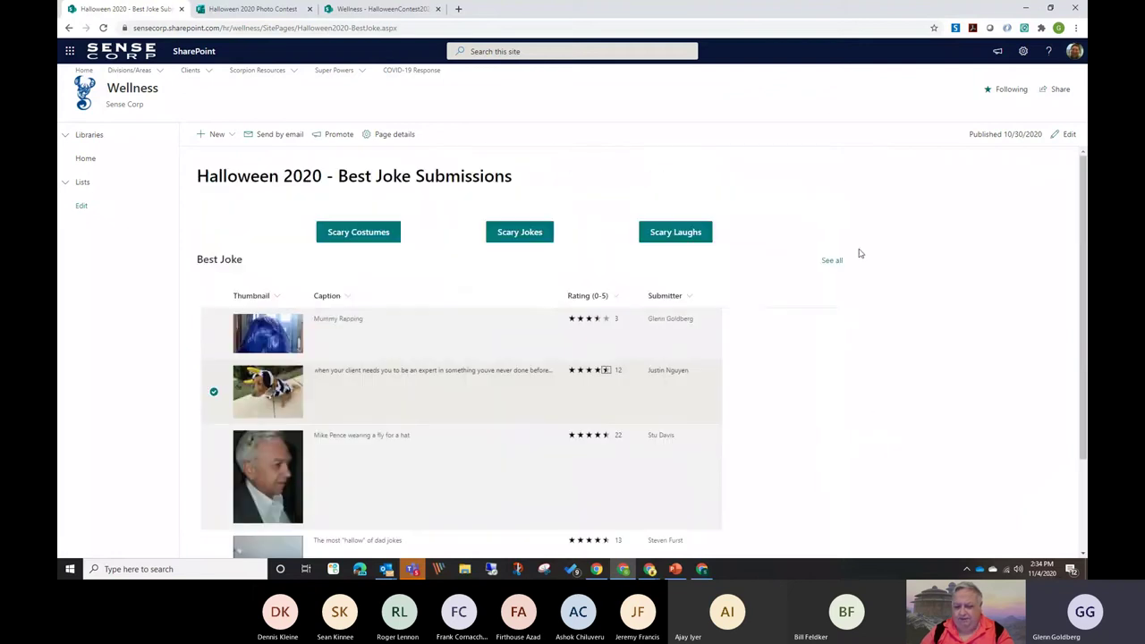
pyautogui.click(373, 239)
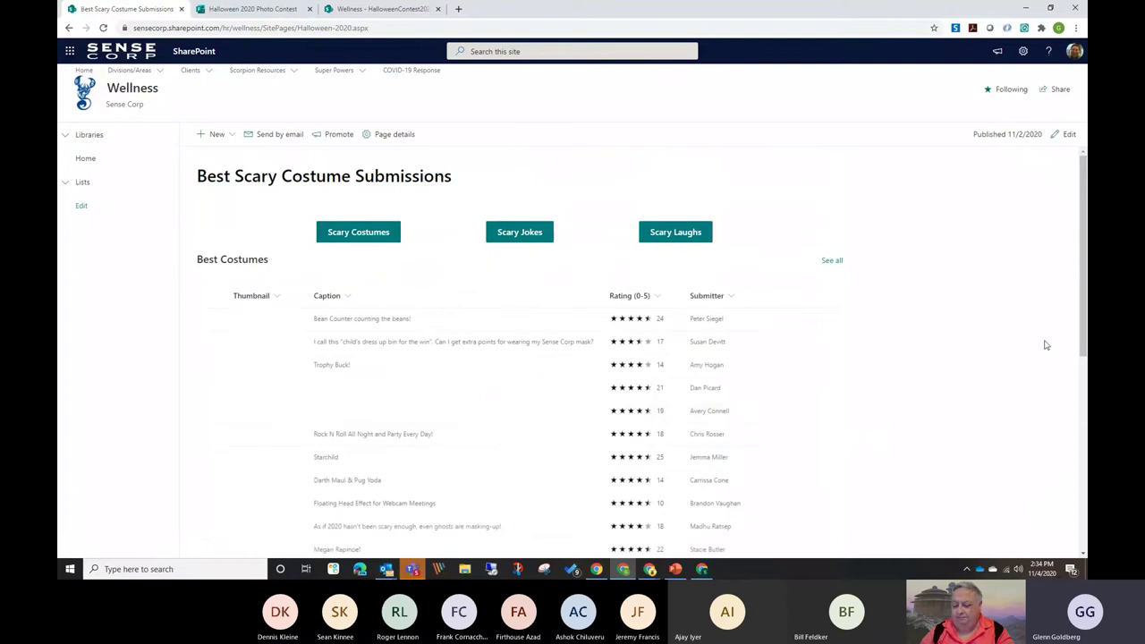
pyautogui.scroll(-1, 899, 398)
pyautogui.scroll(-10, 847, 383)
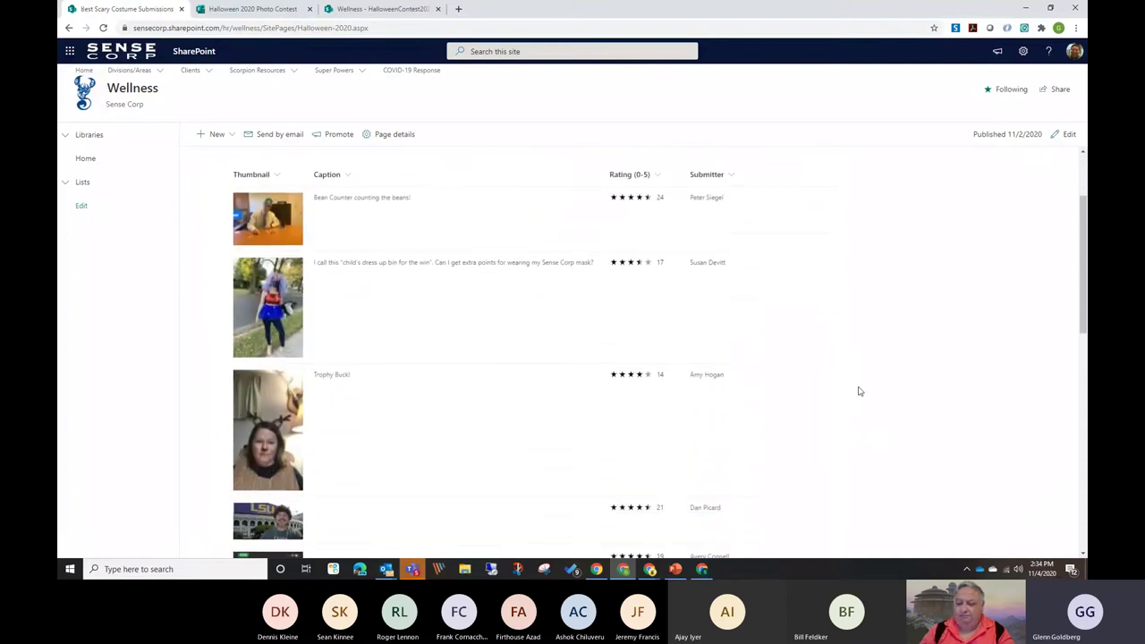
pyautogui.scroll(-2, 924, 408)
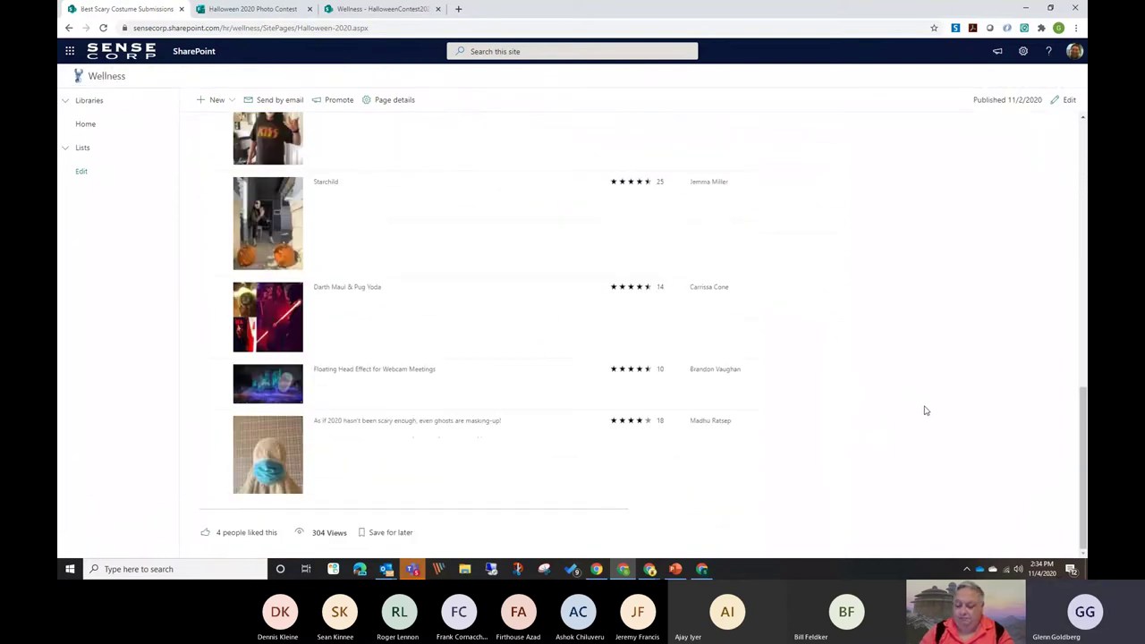
pyautogui.scroll(10, 913, 398)
pyautogui.scroll(2, 894, 377)
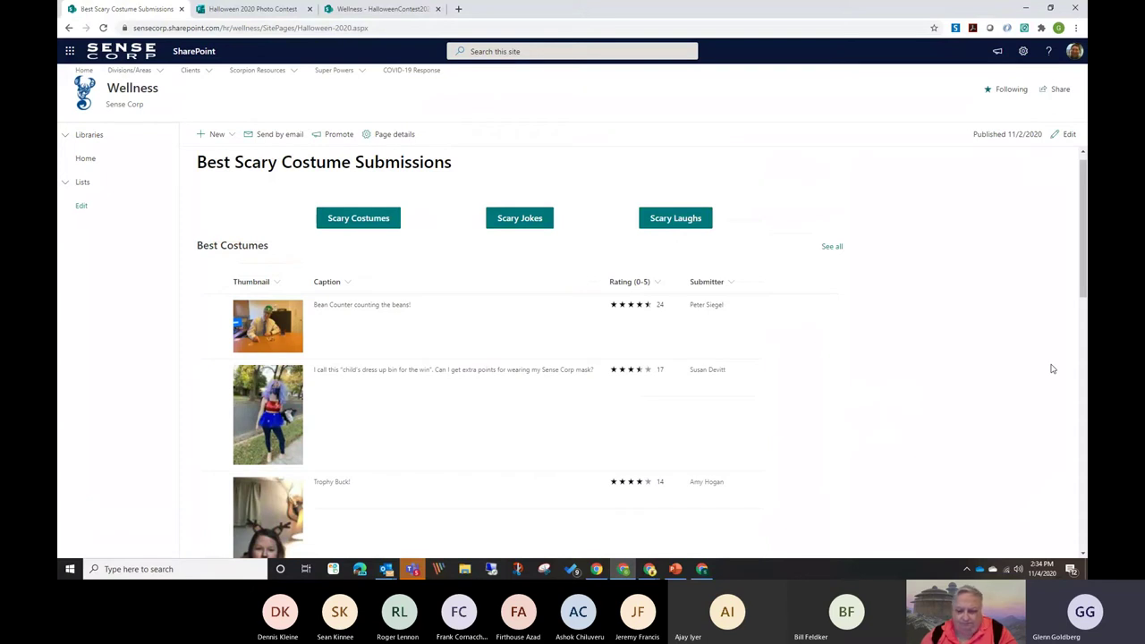
pyautogui.scroll(-5, 889, 391)
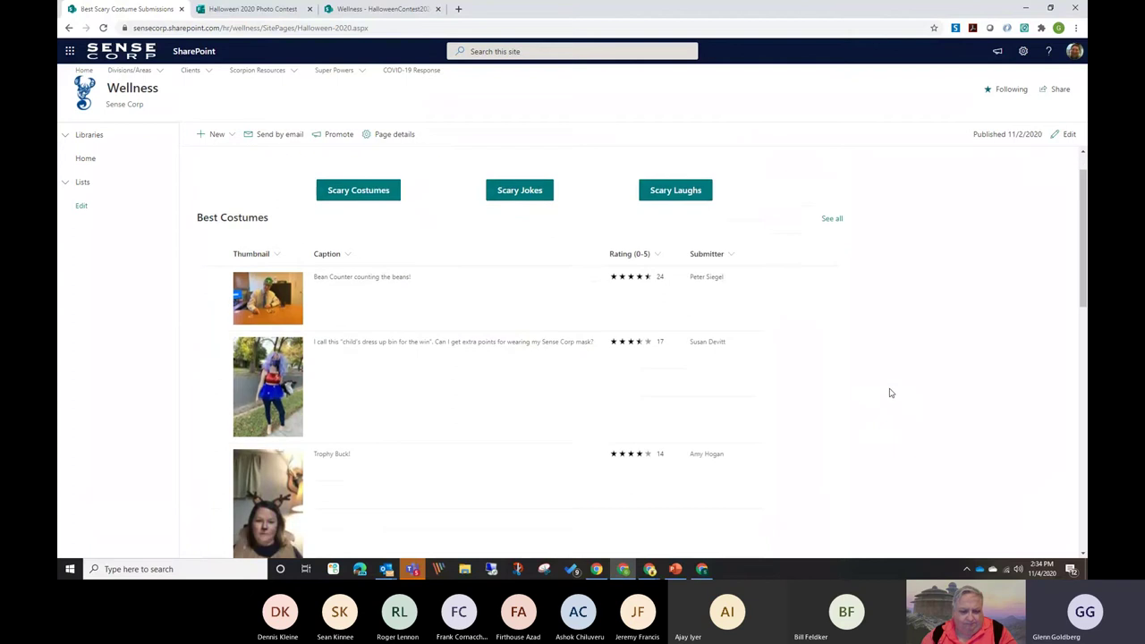
pyautogui.scroll(-3, 954, 402)
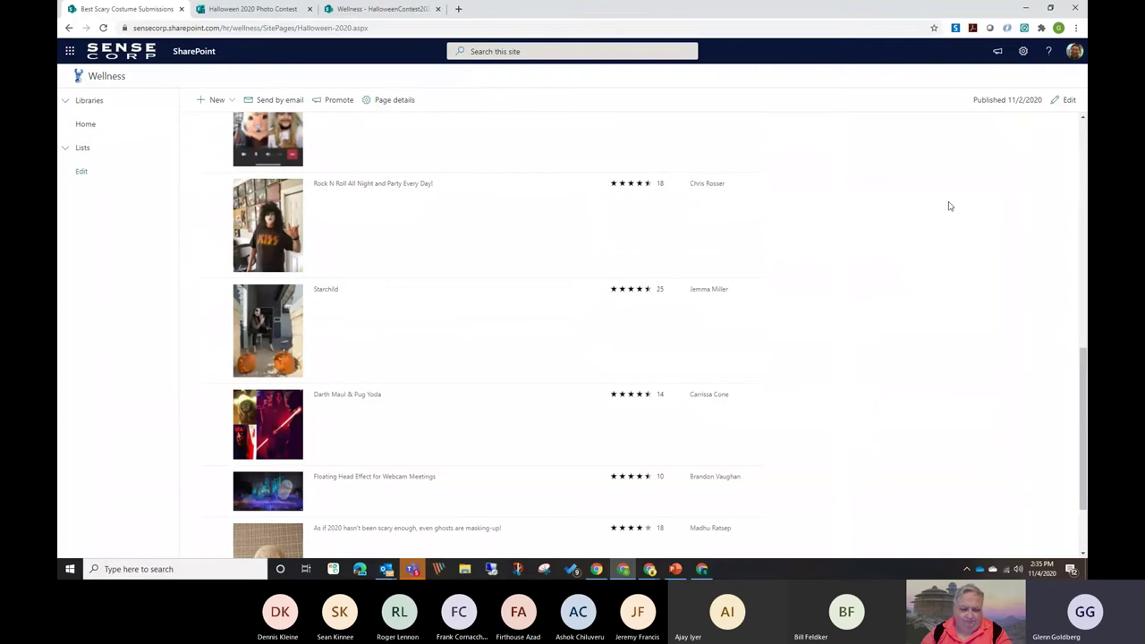
pyautogui.scroll(10, 950, 207)
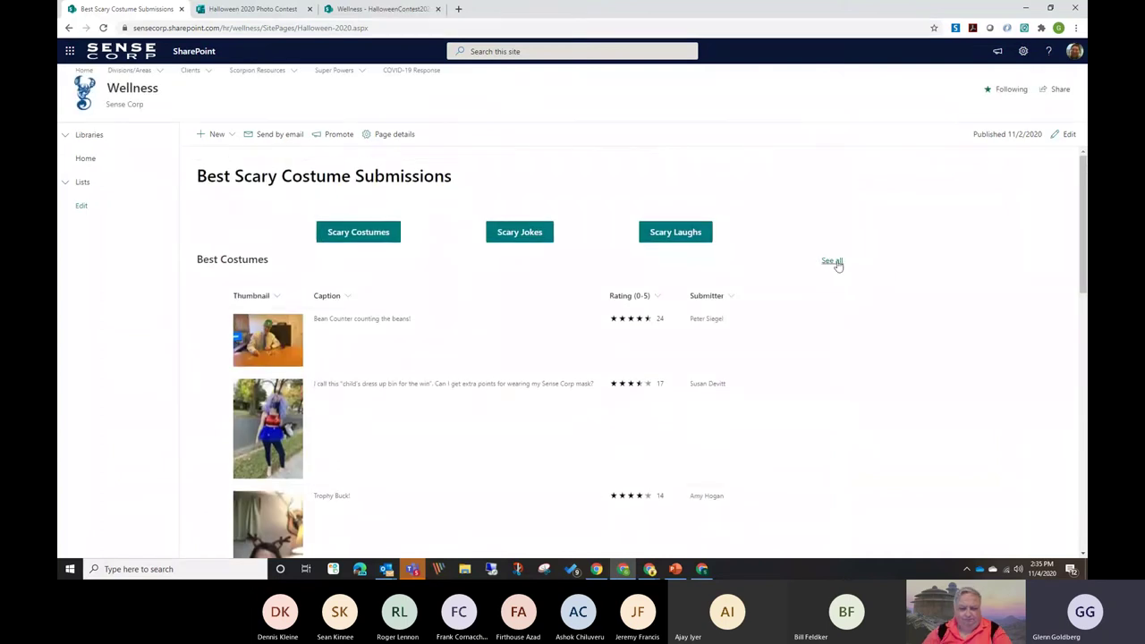
# Open the full costume library via See all on Best Costumes and bring up its views list.
pyautogui.click(831, 260)
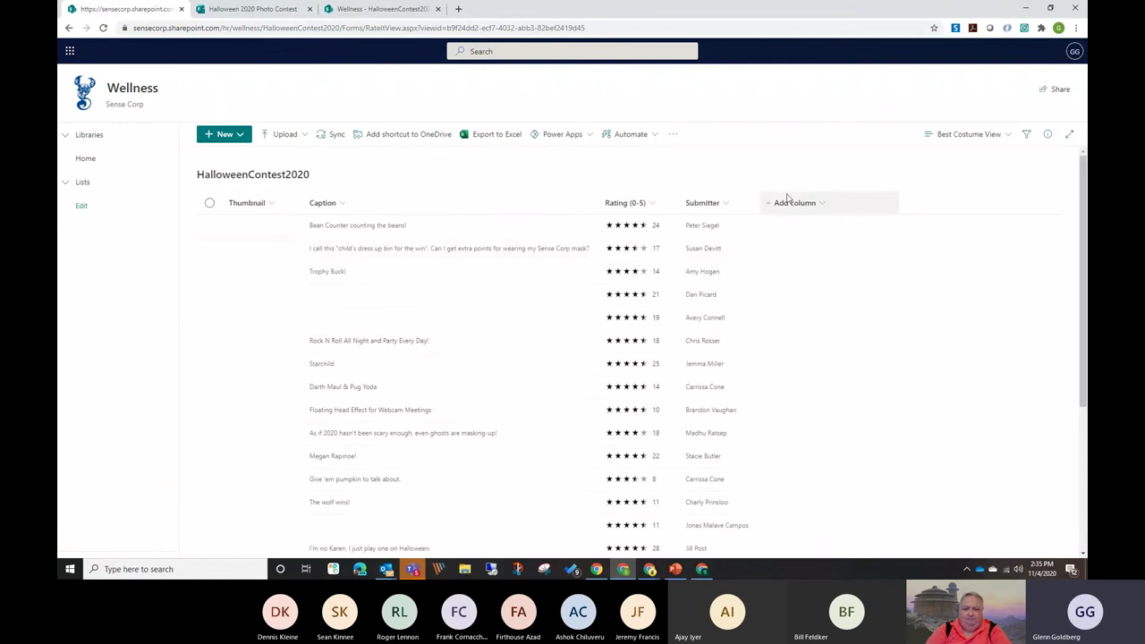
pyautogui.click(971, 138)
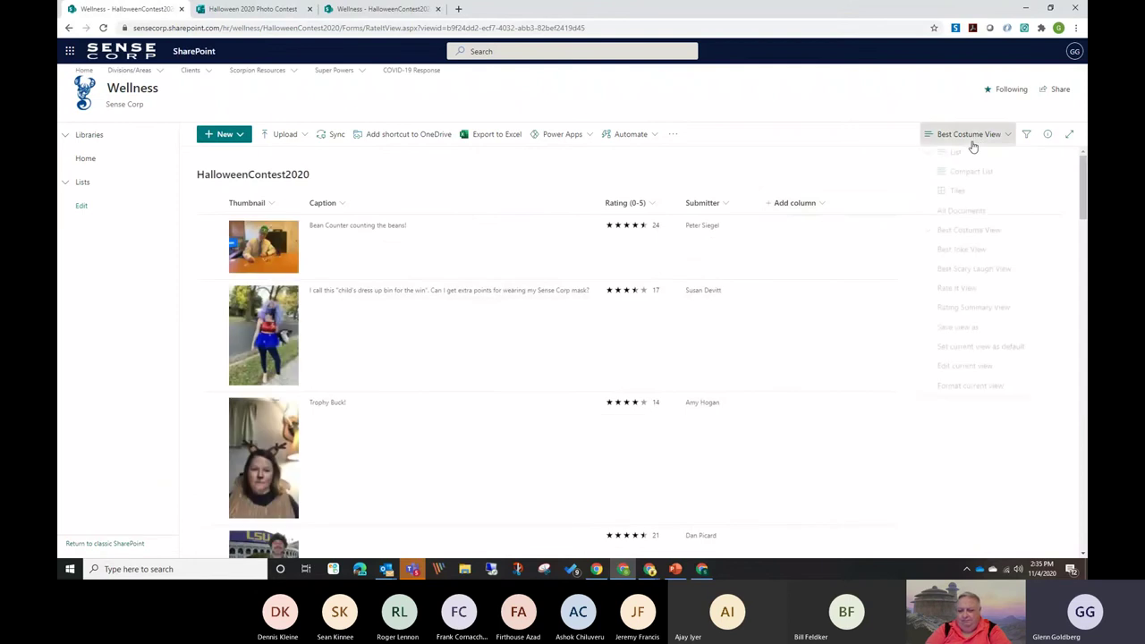
# Switch to Rating Summary View, expand Best Costume (25), and review each entry's raters and scores.
pyautogui.click(963, 312)
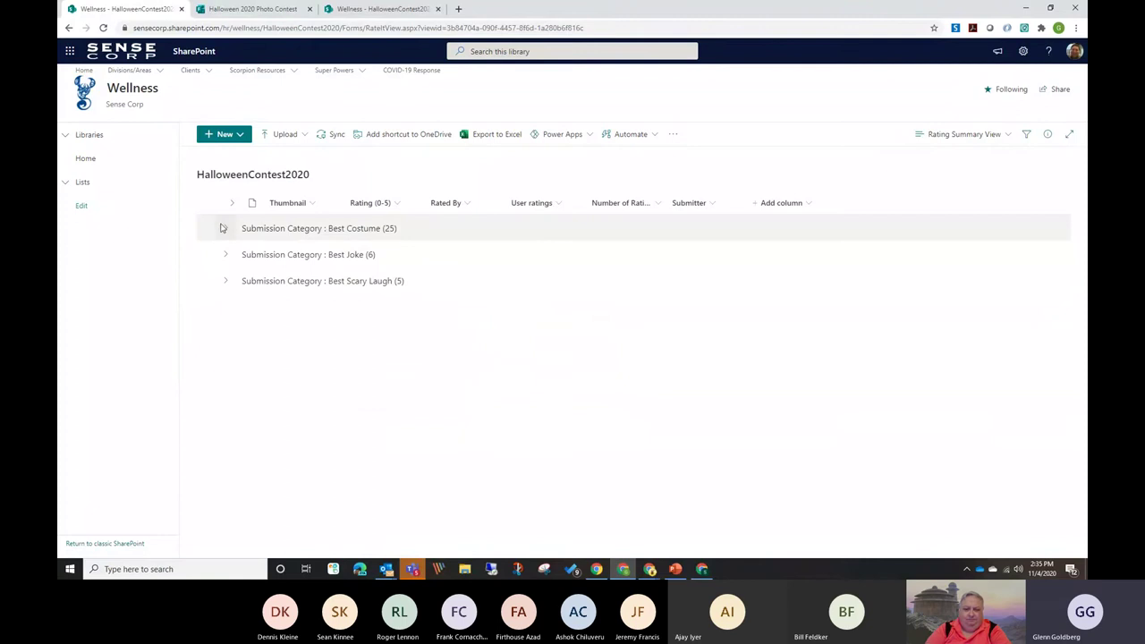
pyautogui.click(223, 229)
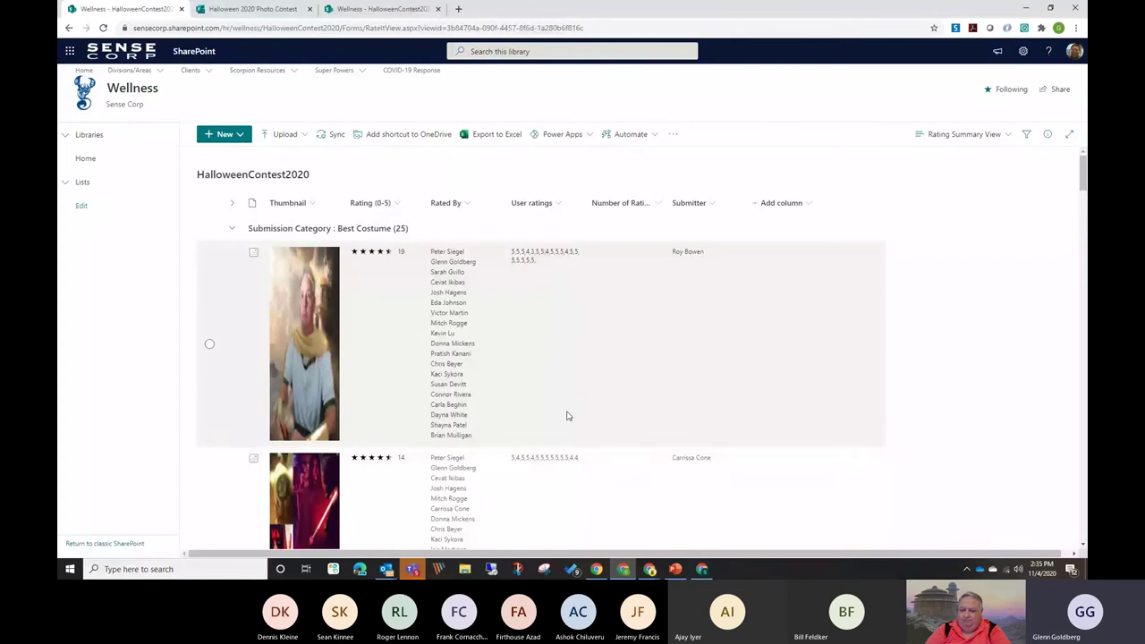
pyautogui.scroll(-1, 573, 421)
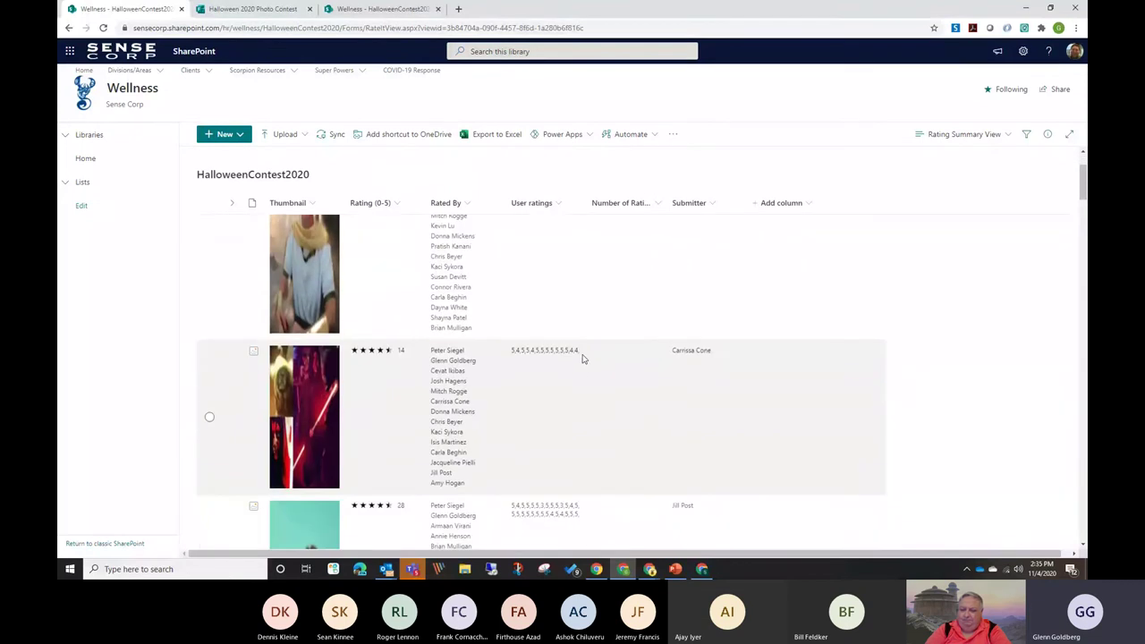
pyautogui.scroll(-1, 567, 421)
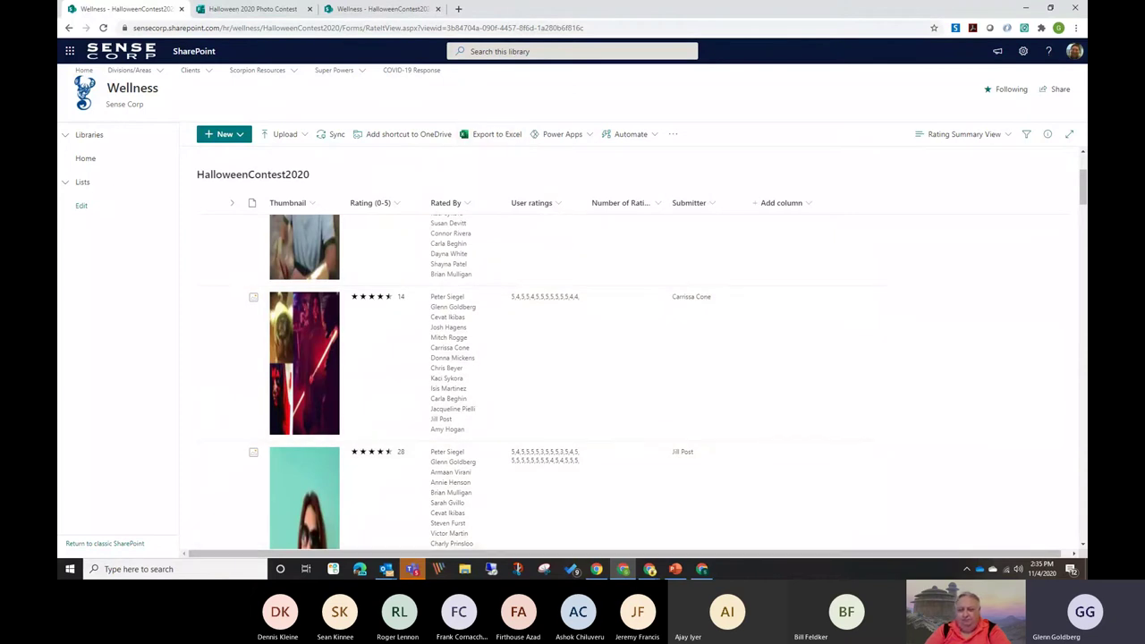
pyautogui.scroll(-5, 816, 429)
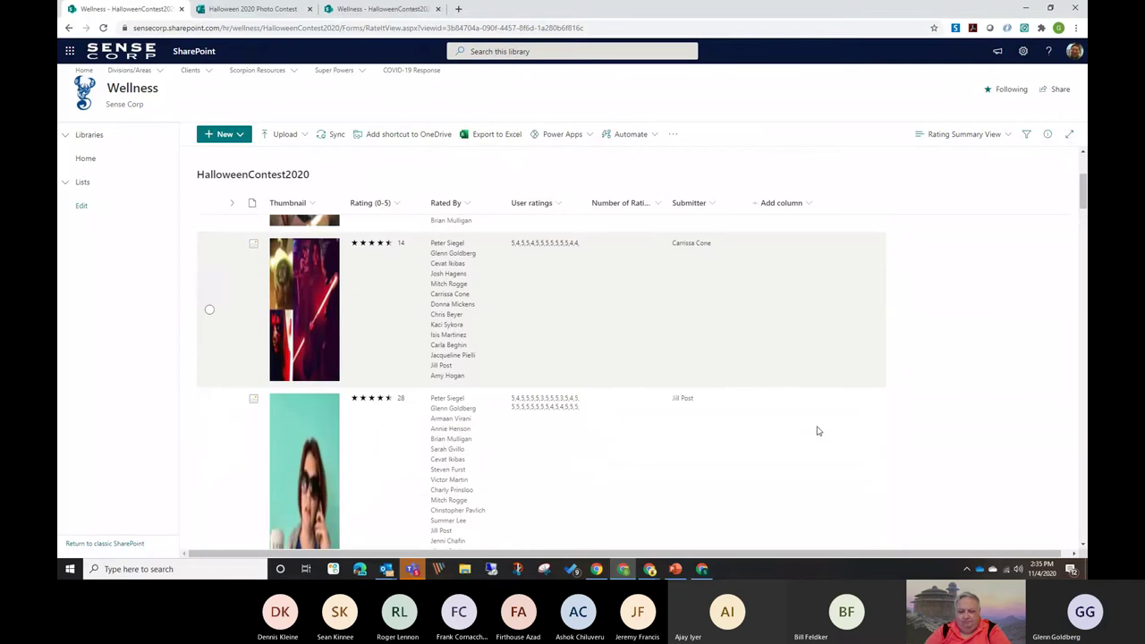
pyautogui.scroll(-5, 816, 434)
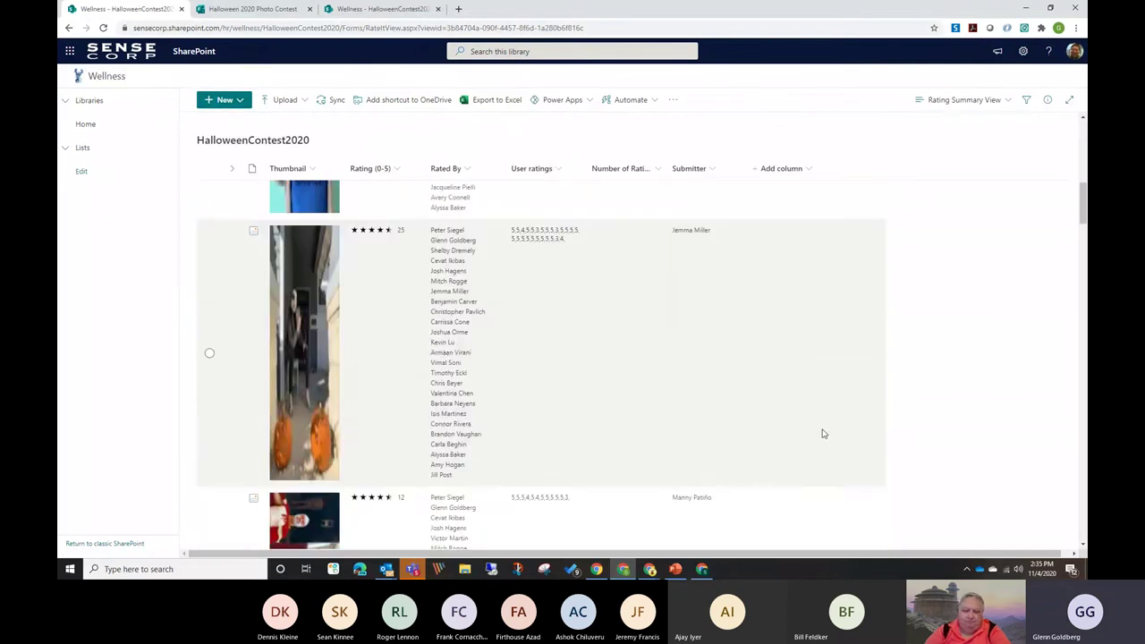
pyautogui.scroll(3, 787, 421)
pyautogui.scroll(-5, 787, 421)
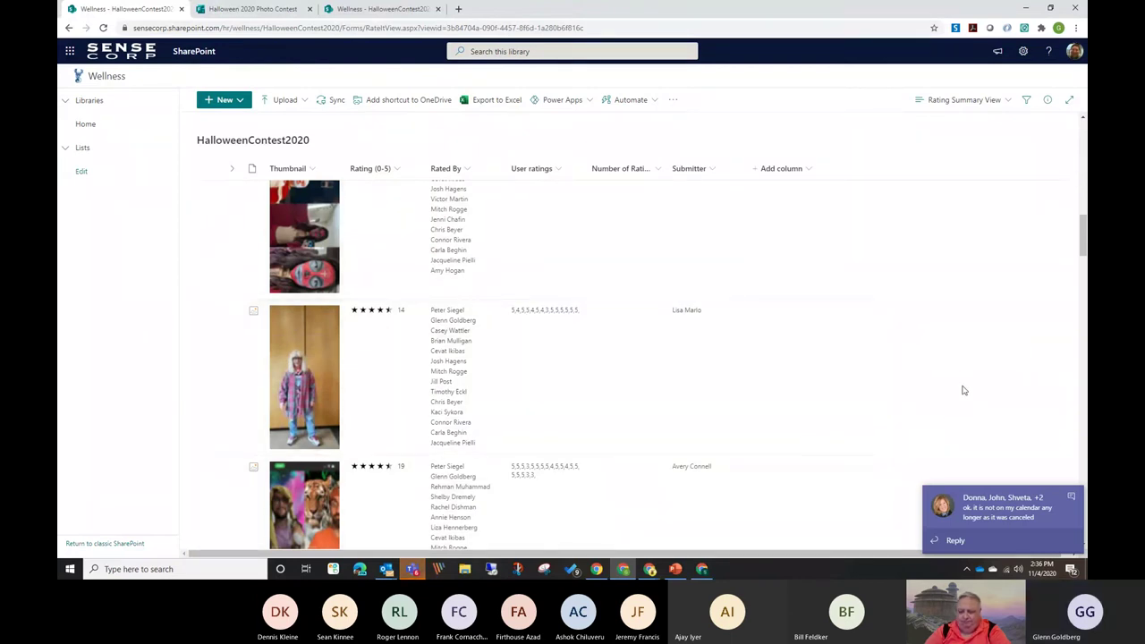
pyautogui.scroll(5, 962, 392)
pyautogui.scroll(2, 966, 395)
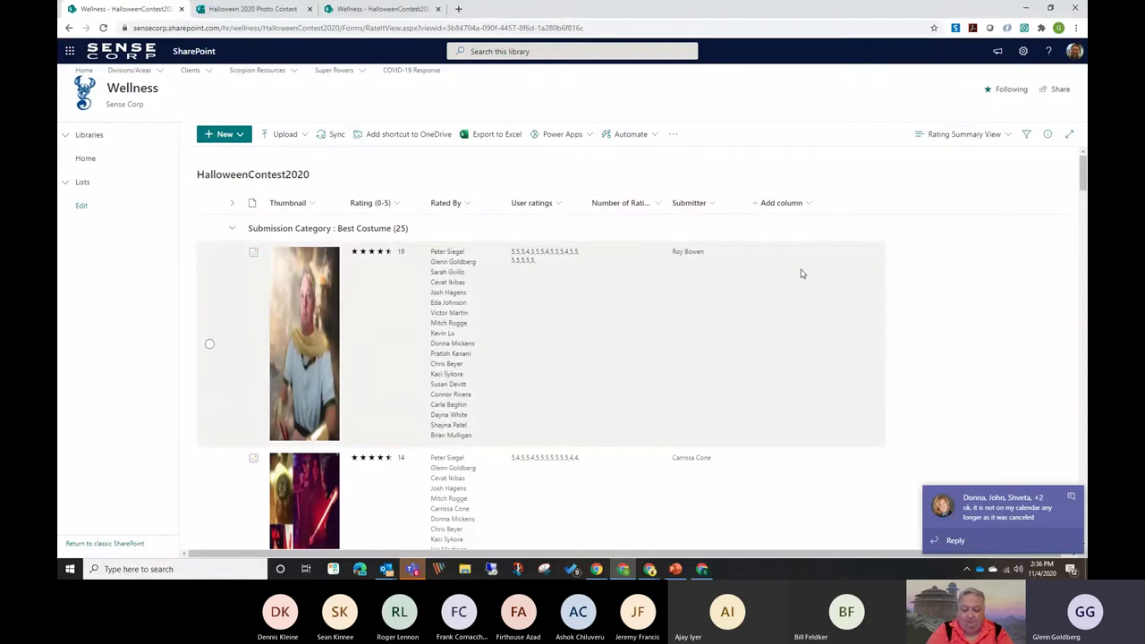
# Switch the library to Best Joke View, check the Add column types, and reopen the views list.
pyautogui.click(950, 136)
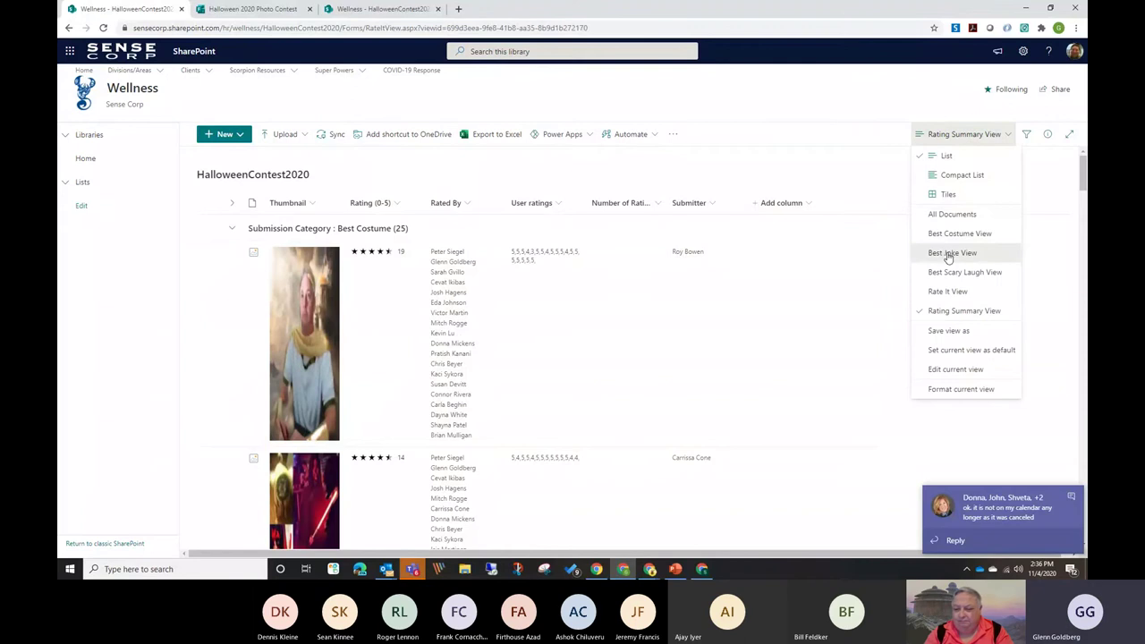
pyautogui.click(949, 253)
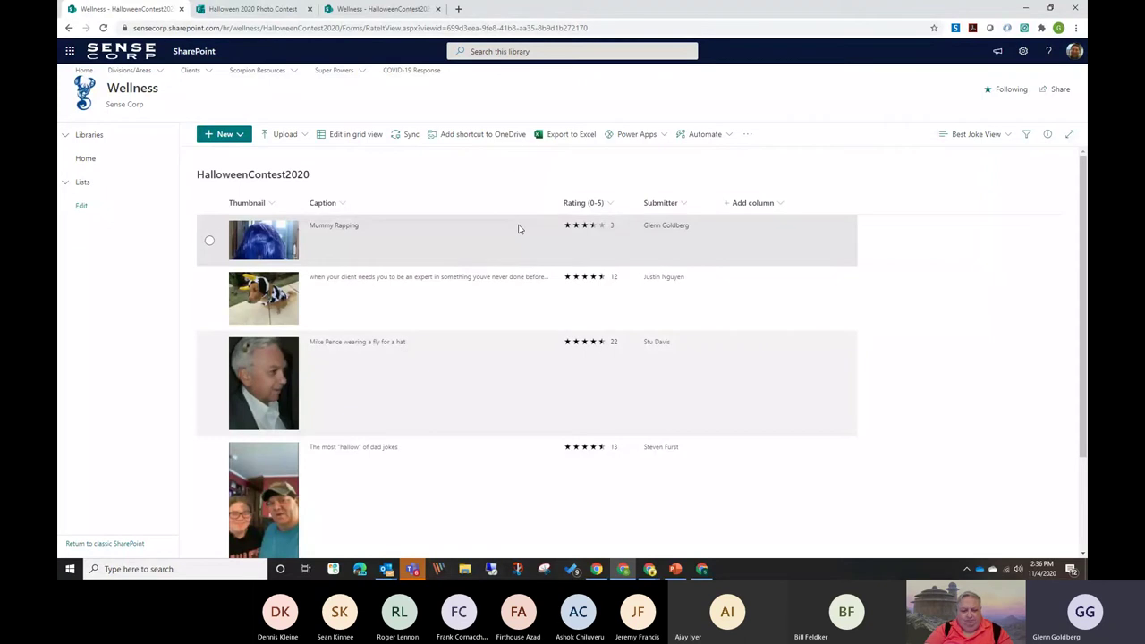
pyautogui.click(777, 205)
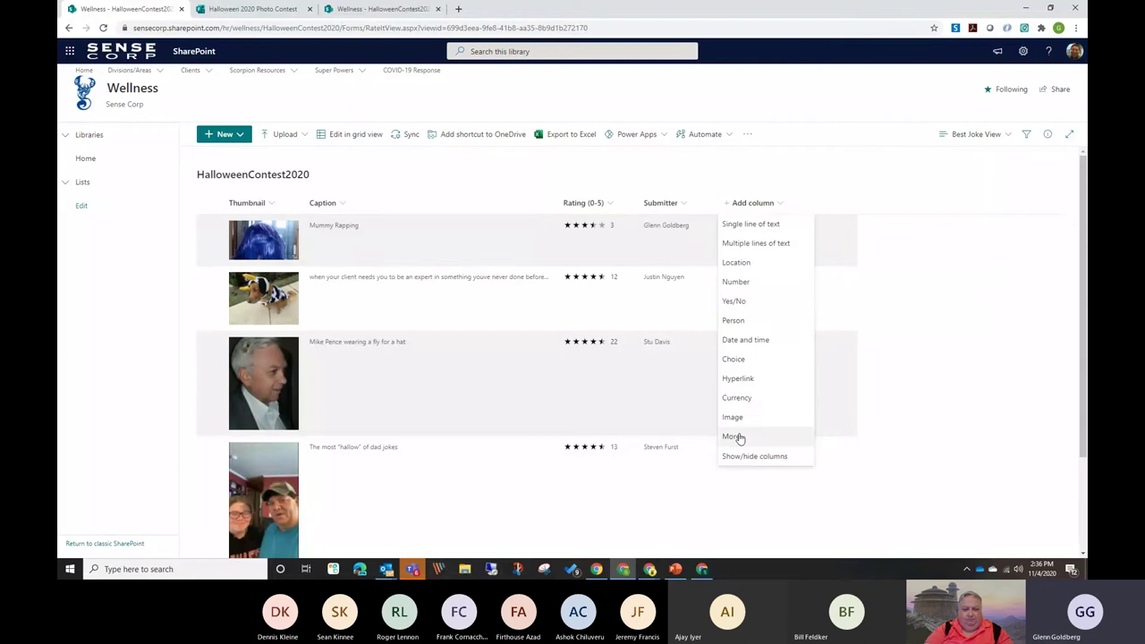
pyautogui.click(977, 228)
pyautogui.click(1009, 134)
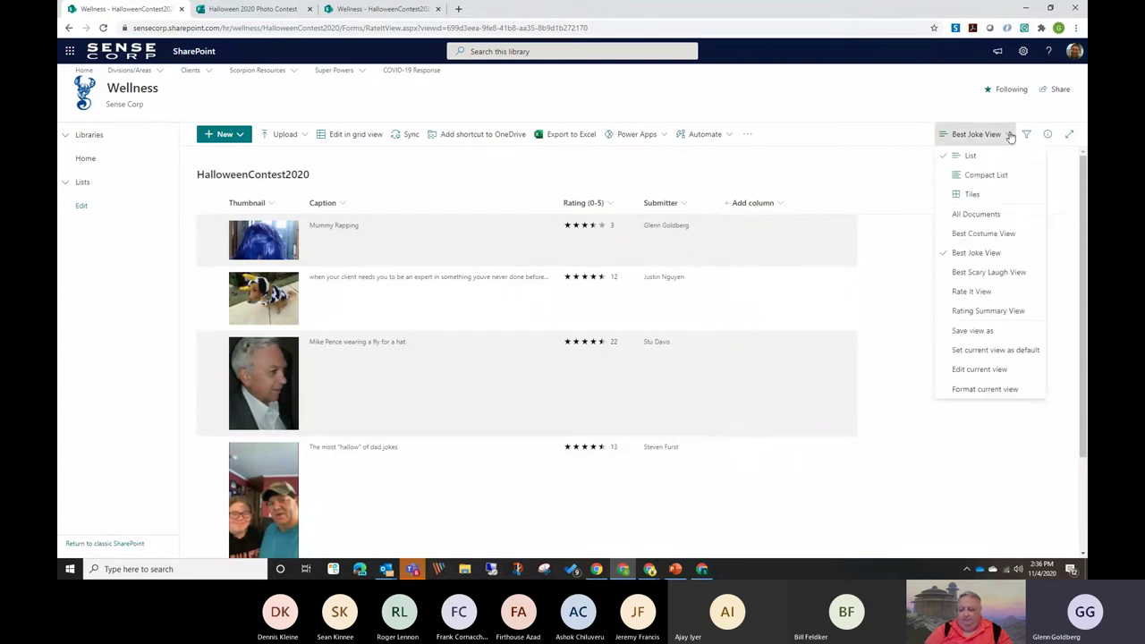
# View the Best Joke View's JSON formatting, cancel without saving, then return to PowerPoint's slide 5.
pyautogui.click(985, 392)
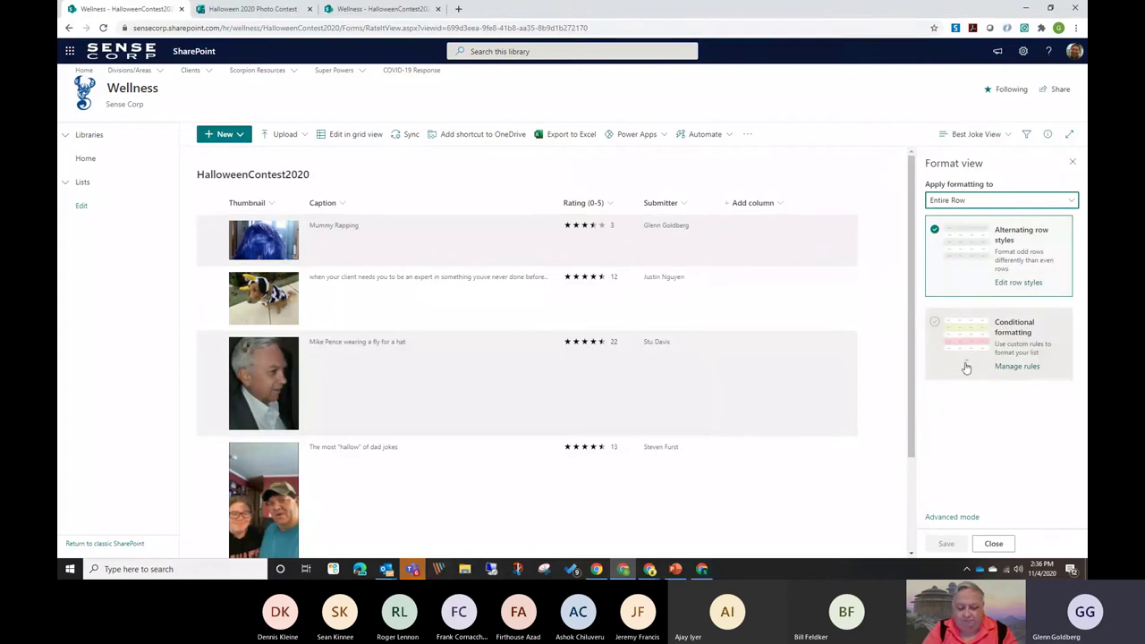
pyautogui.click(952, 517)
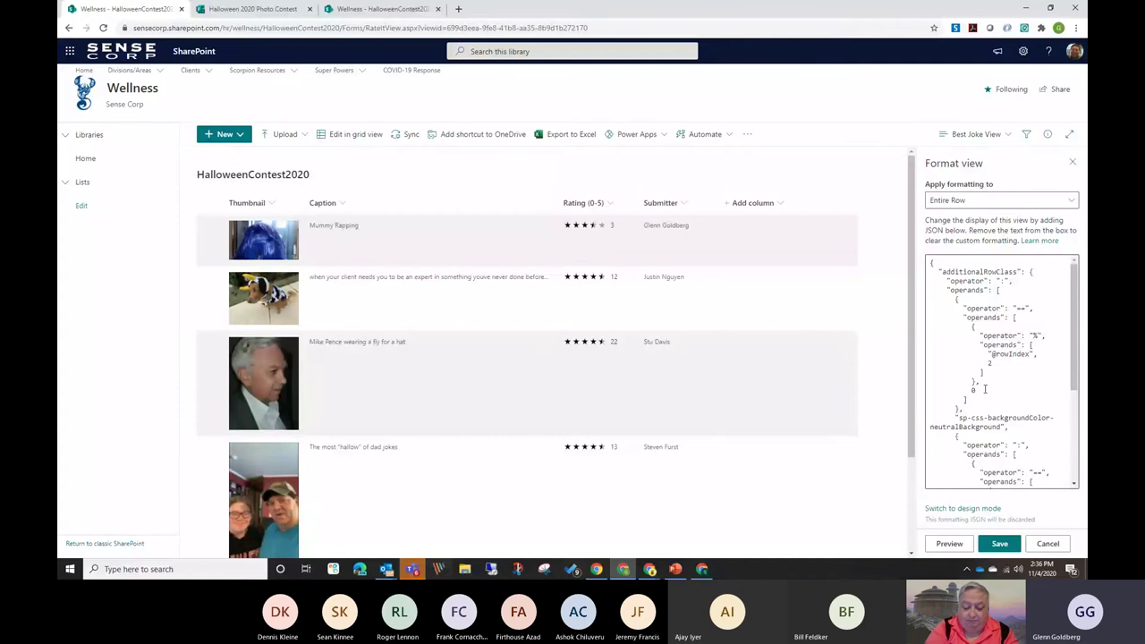
pyautogui.click(1049, 544)
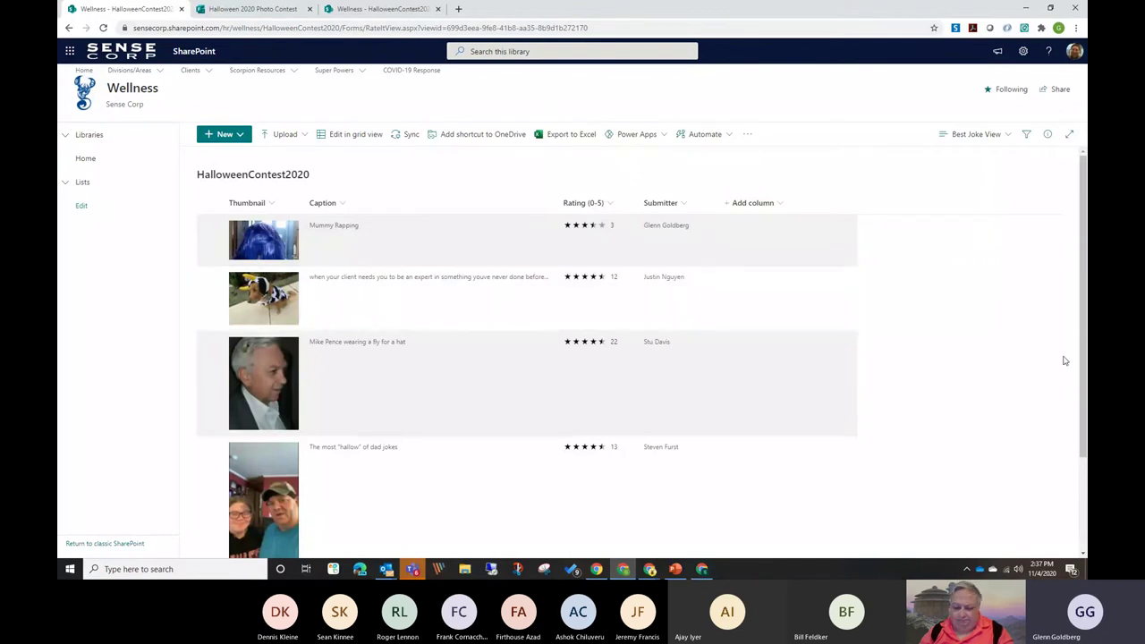
pyautogui.click(1027, 9)
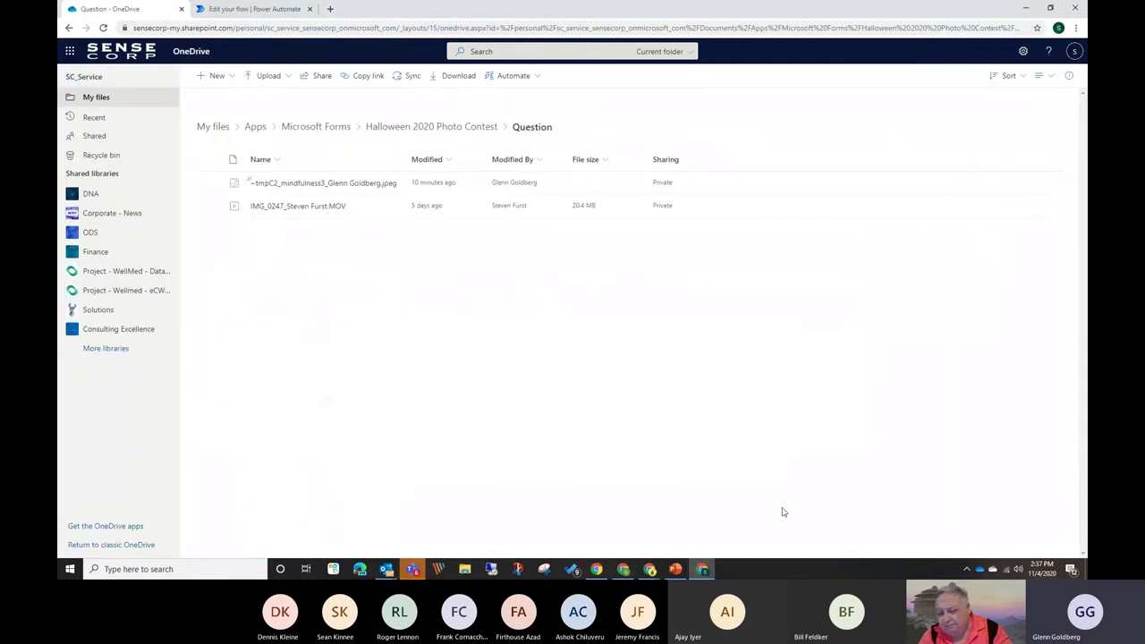
pyautogui.click(676, 570)
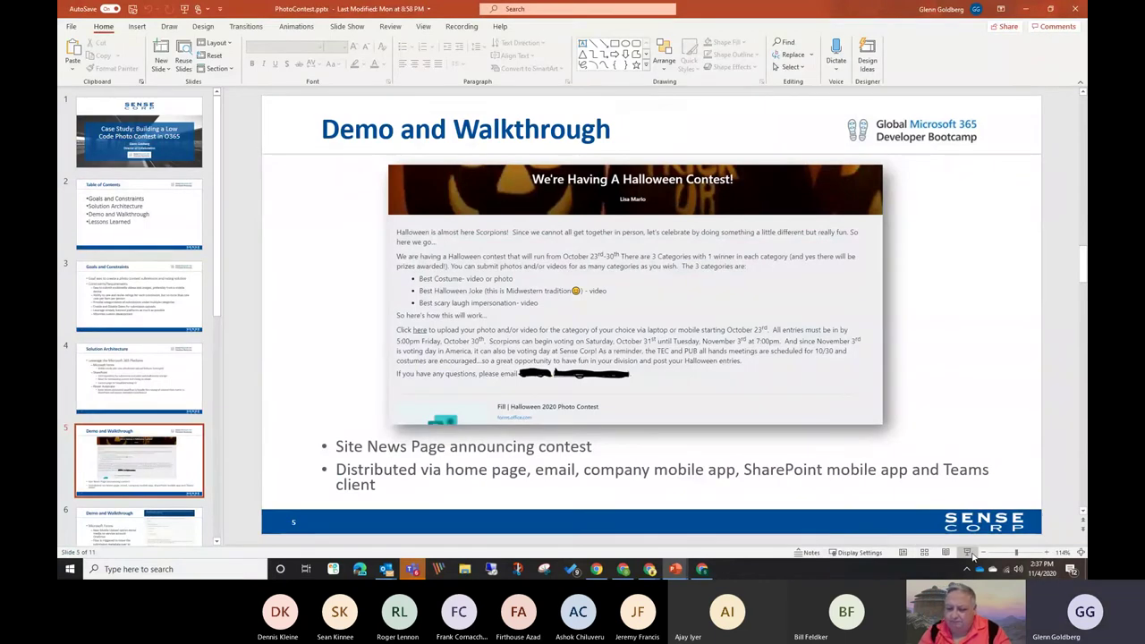
# Present from slide 5 through the Forms, Power Automate, news page and list slides to Lessons Learned.
pyautogui.click(968, 552)
pyautogui.click(626, 285)
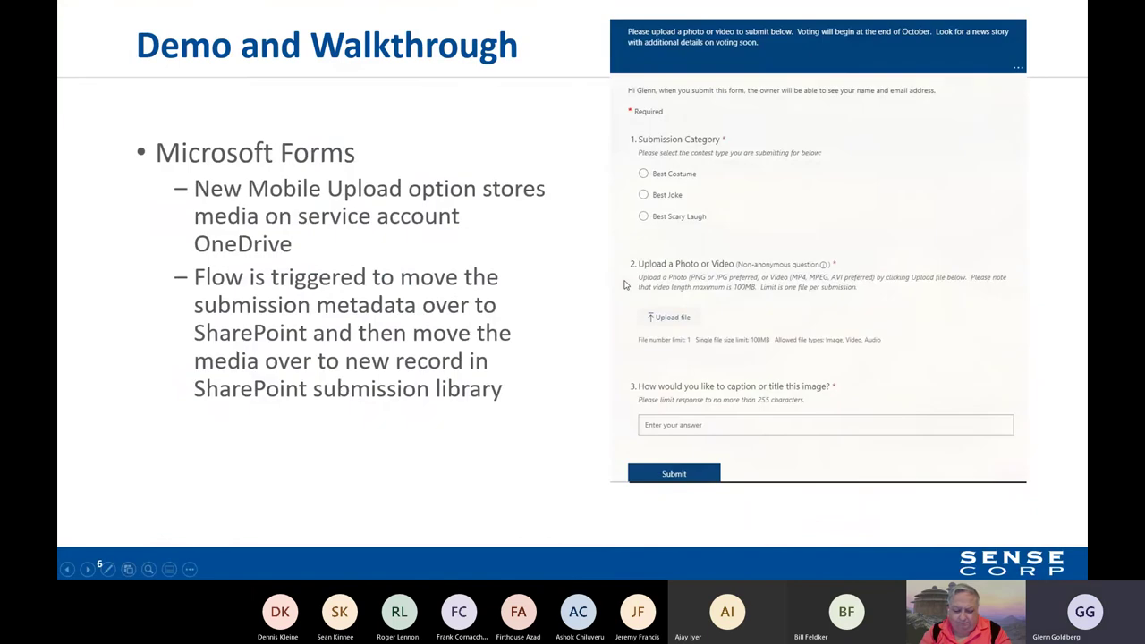
pyautogui.click(636, 285)
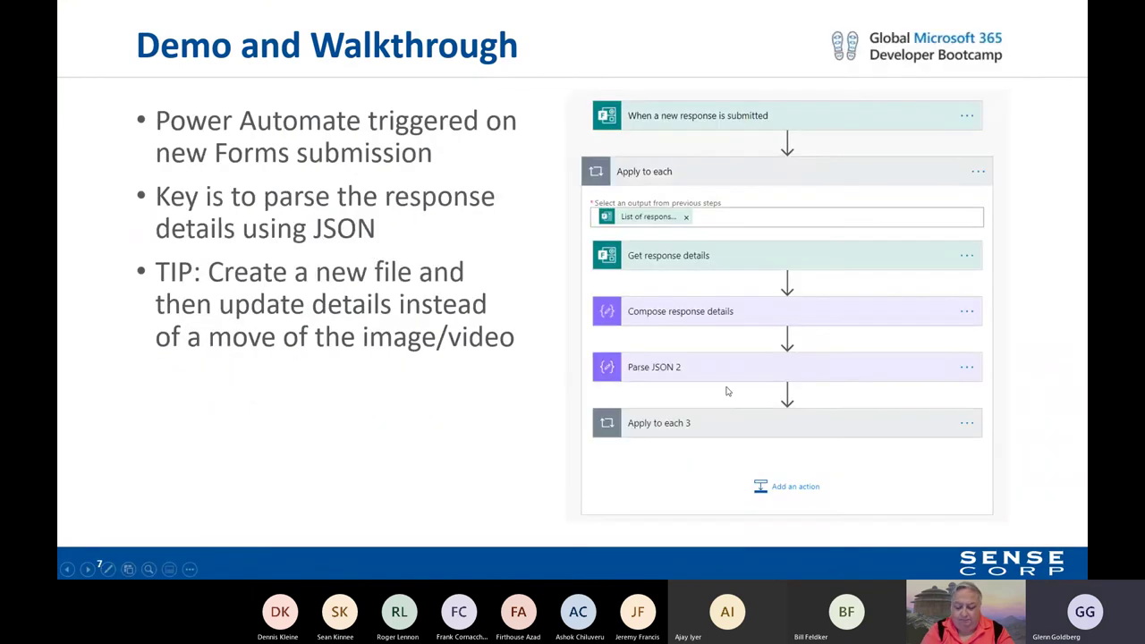
pyautogui.click(701, 361)
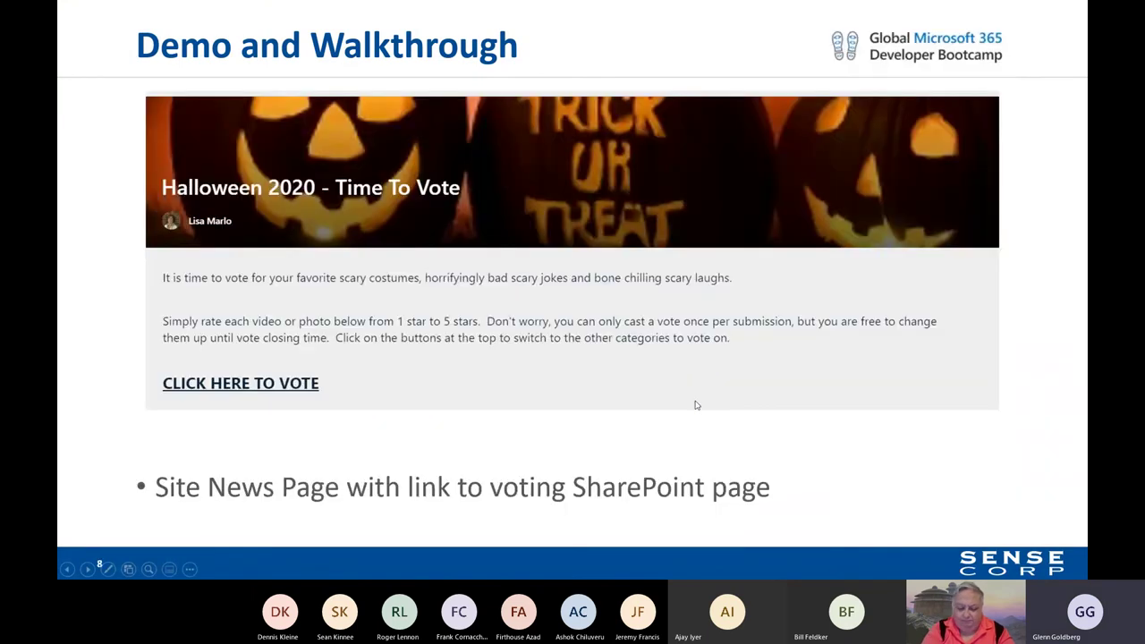
pyautogui.click(563, 311)
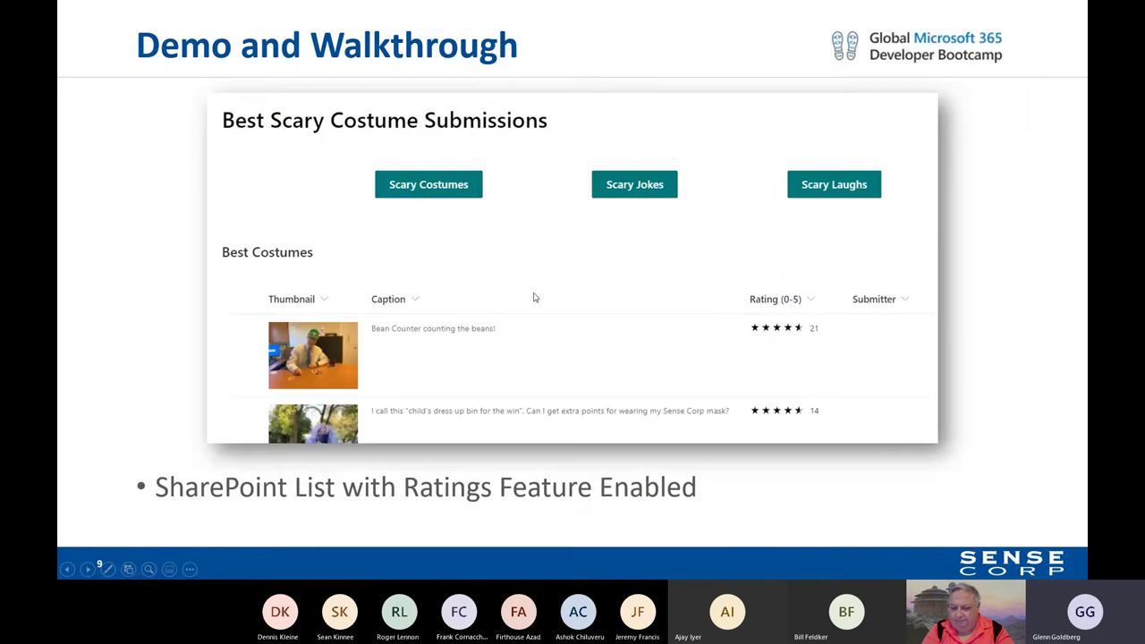
pyautogui.click(767, 314)
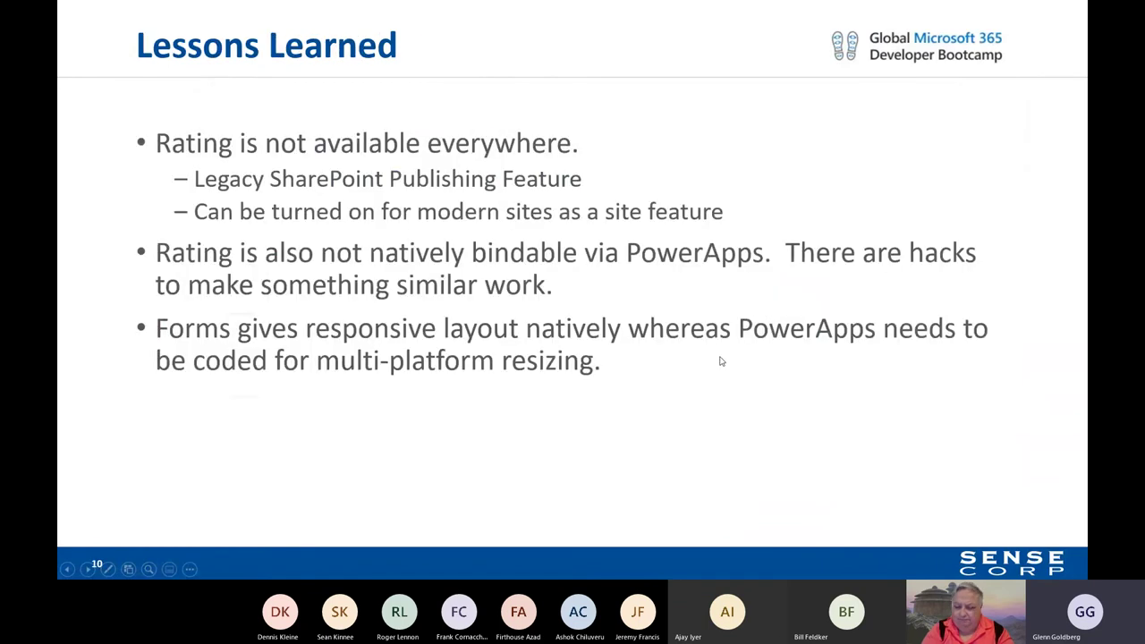